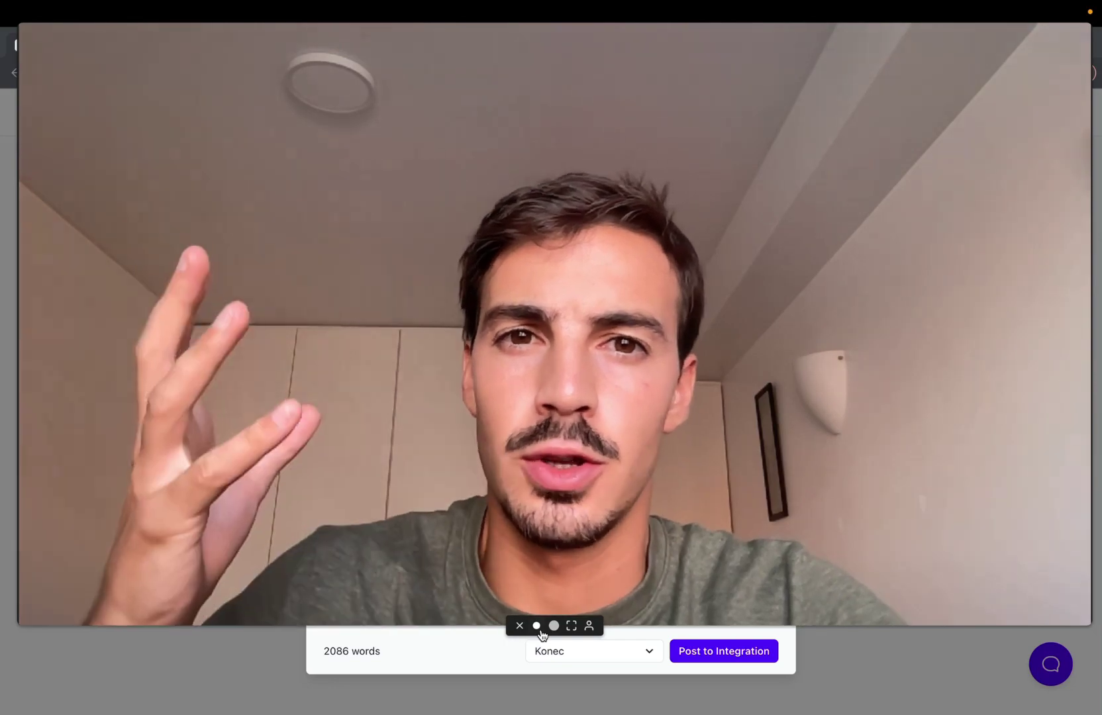
- Scroll through the 'How to Start a Garden at Home' article preview
{"action": "left_click", "coordinate": [537, 627]}
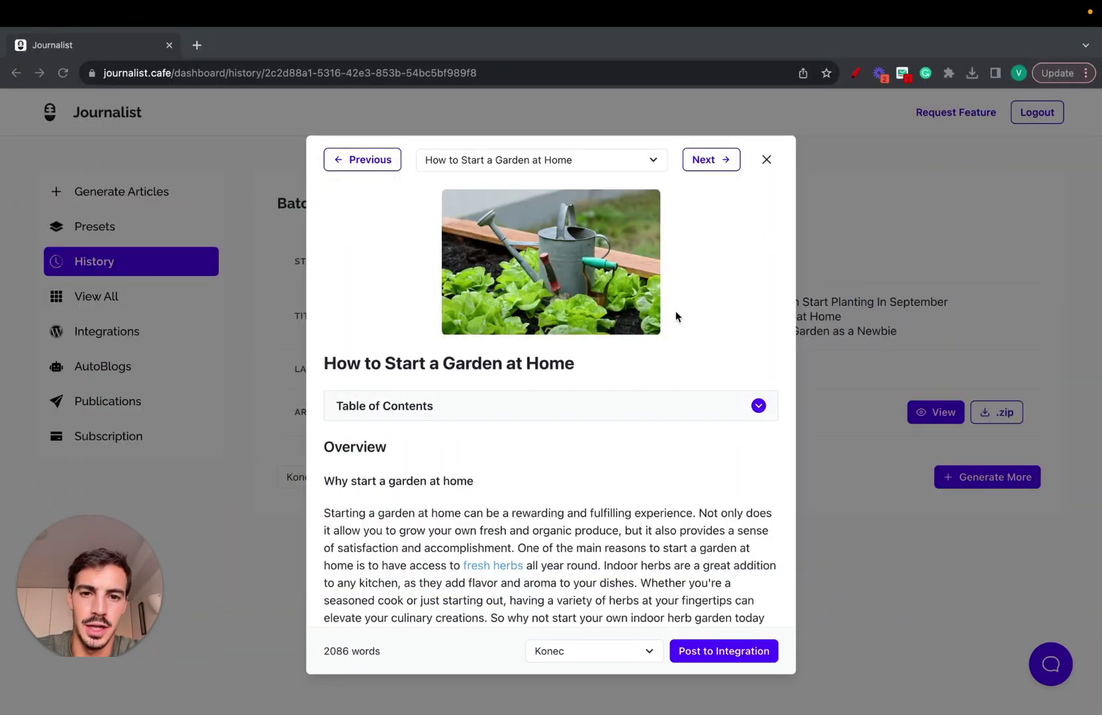
{"action": "scroll", "coordinate": [697, 308], "scroll_direction": "down", "scroll_amount": 10}
{"action": "scroll", "coordinate": [697, 308], "scroll_direction": "down", "scroll_amount": 3}
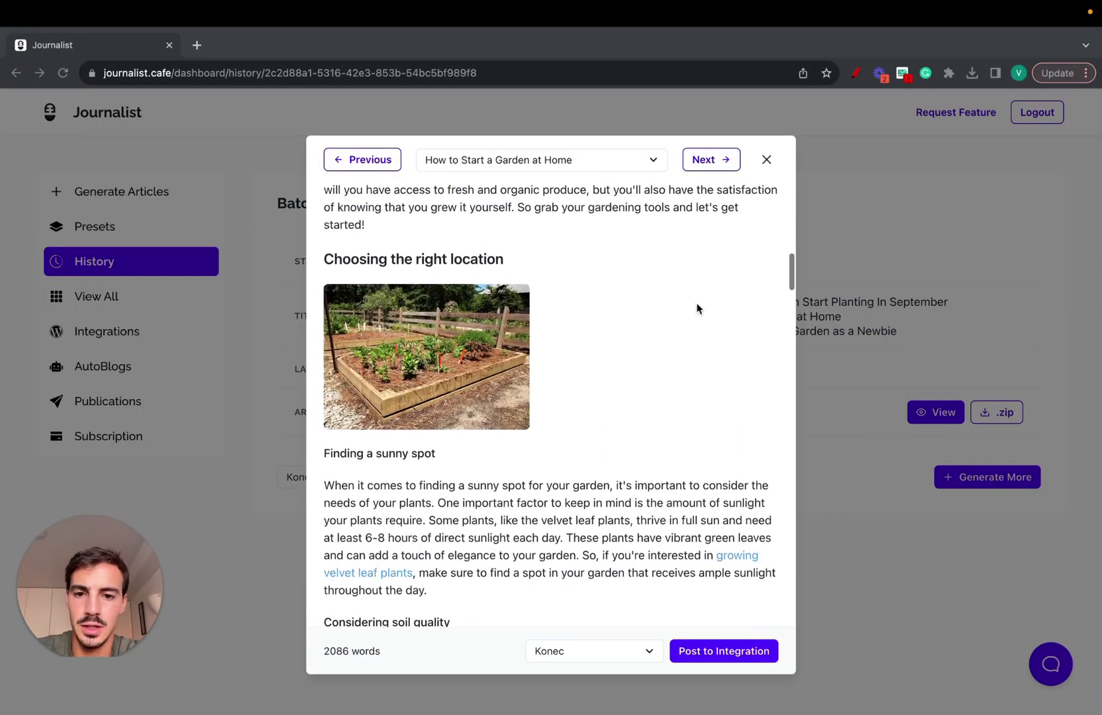
{"action": "scroll", "coordinate": [386, 469], "scroll_direction": "down", "scroll_amount": 10}
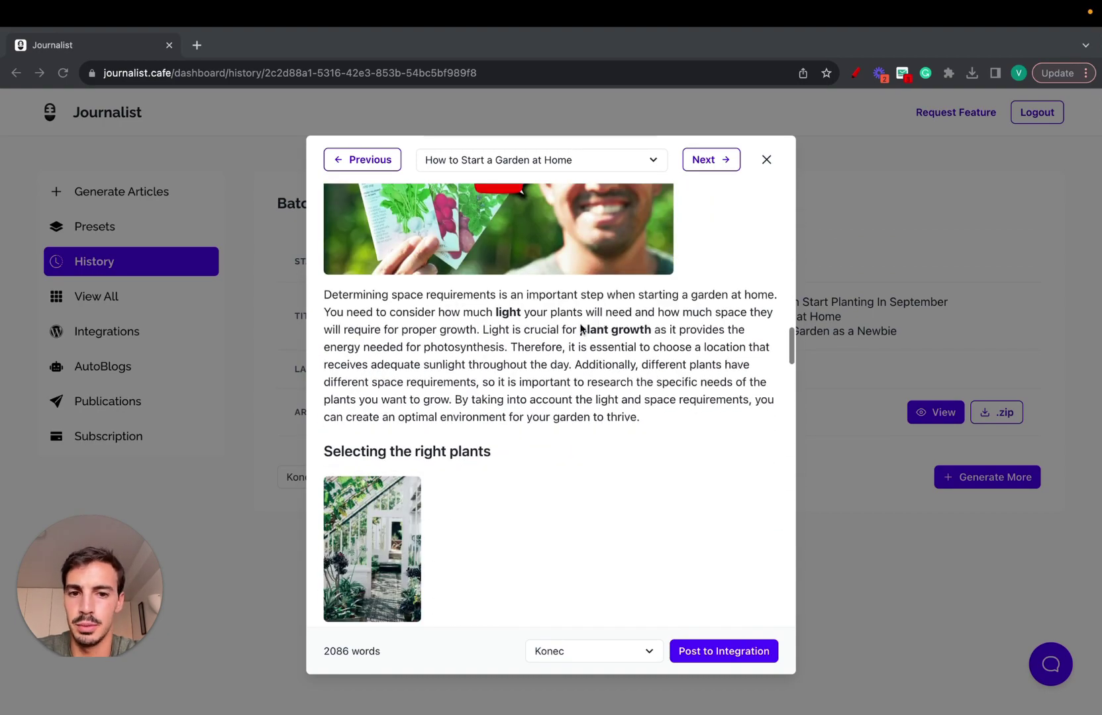
{"action": "scroll", "coordinate": [563, 450], "scroll_direction": "down", "scroll_amount": 10}
{"action": "scroll", "coordinate": [564, 449], "scroll_direction": "up", "scroll_amount": 20}
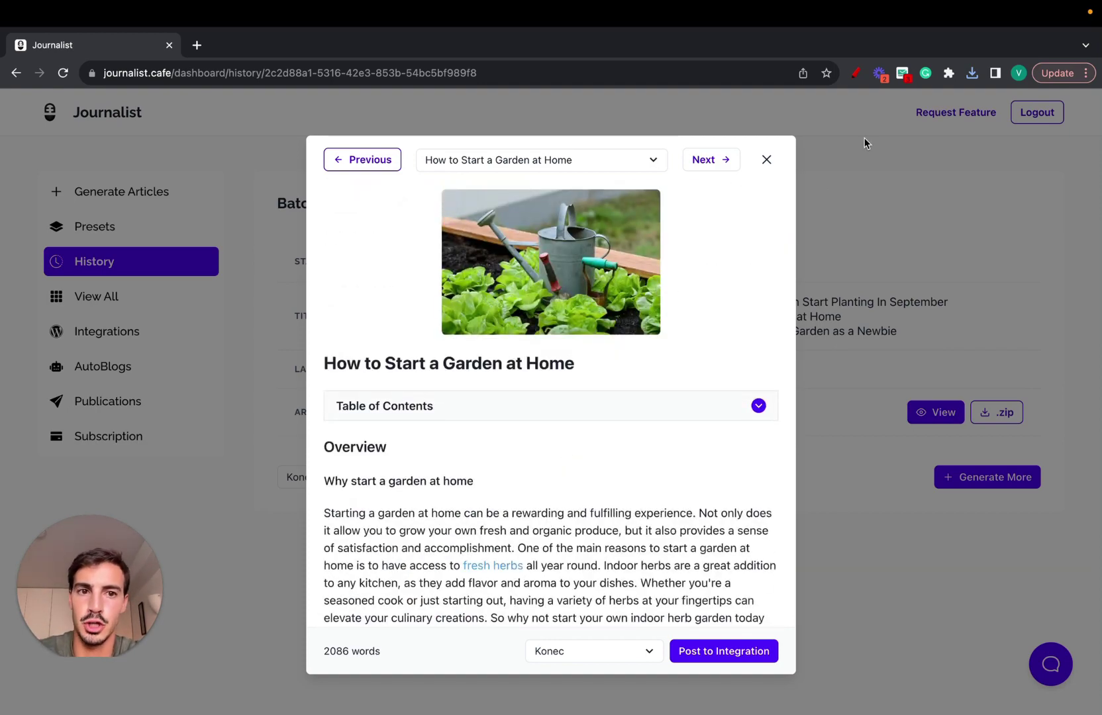
- Draw red freehand marks: an S, an outline, an arrow to the Journalist logo, and a line
{"action": "left_click", "coordinate": [855, 80]}
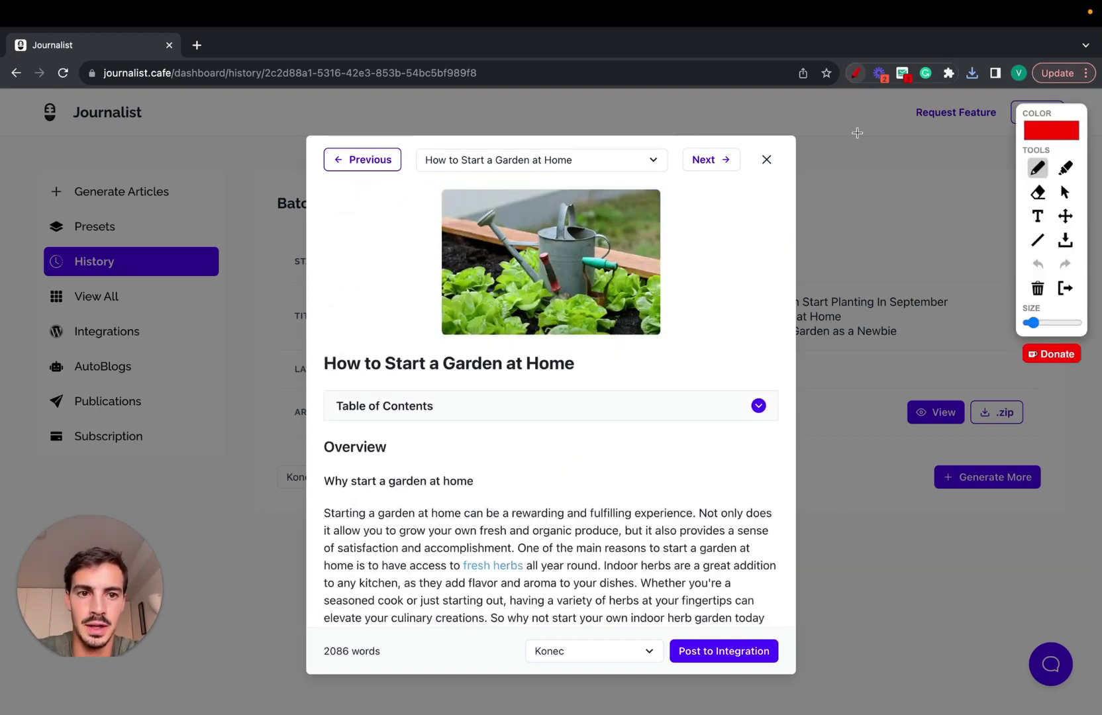
{"action": "mouse_move", "coordinate": [878, 132]}
{"action": "left_mouse_down"}
{"action": "mouse_move", "coordinate": [854, 155]}
{"action": "mouse_move", "coordinate": [865, 195]}
{"action": "mouse_move", "coordinate": [855, 196]}
{"action": "left_mouse_up"}
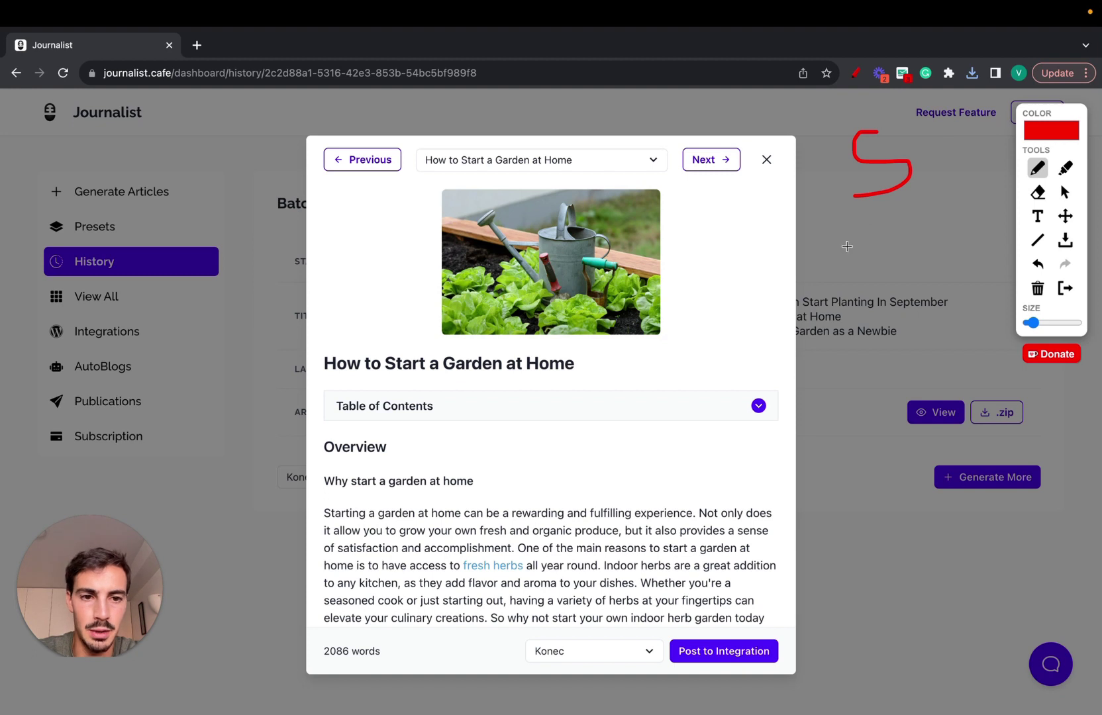
{"action": "mouse_move", "coordinate": [848, 246]}
{"action": "left_mouse_down"}
{"action": "mouse_move", "coordinate": [915, 374]}
{"action": "mouse_move", "coordinate": [854, 244]}
{"action": "mouse_move", "coordinate": [889, 221]}
{"action": "mouse_move", "coordinate": [896, 242]}
{"action": "mouse_move", "coordinate": [882, 244]}
{"action": "left_mouse_up"}
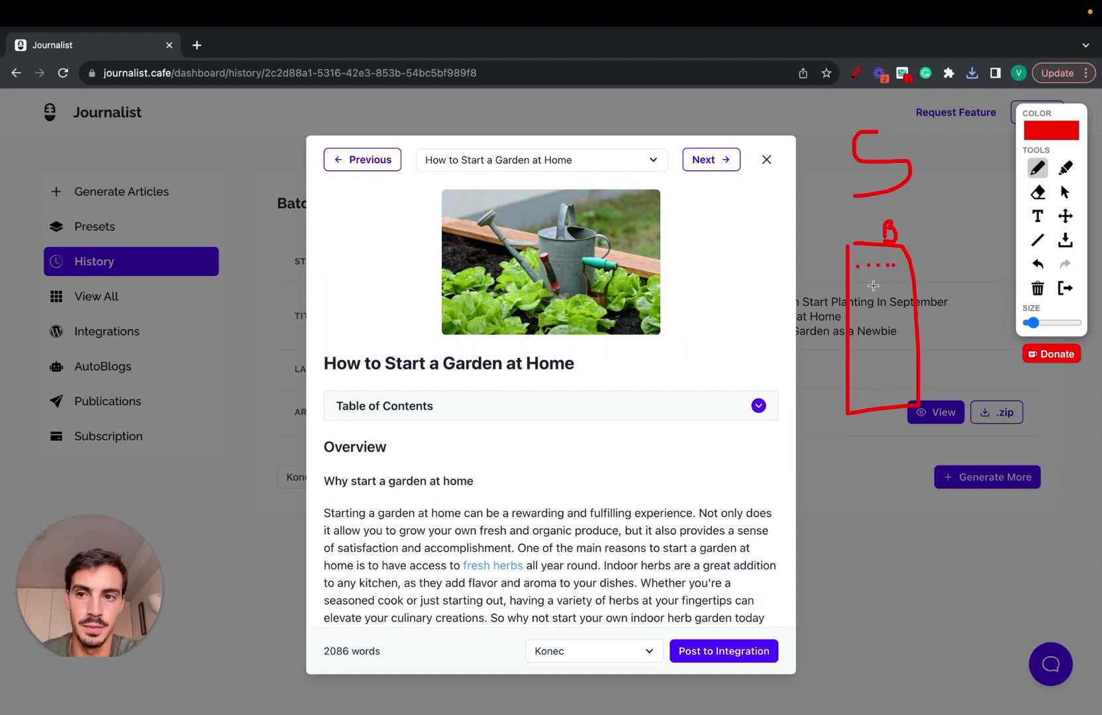
{"action": "mouse_move", "coordinate": [167, 176]}
{"action": "left_mouse_down"}
{"action": "mouse_move", "coordinate": [152, 101]}
{"action": "mouse_move", "coordinate": [170, 108]}
{"action": "mouse_move", "coordinate": [141, 113]}
{"action": "left_mouse_up"}
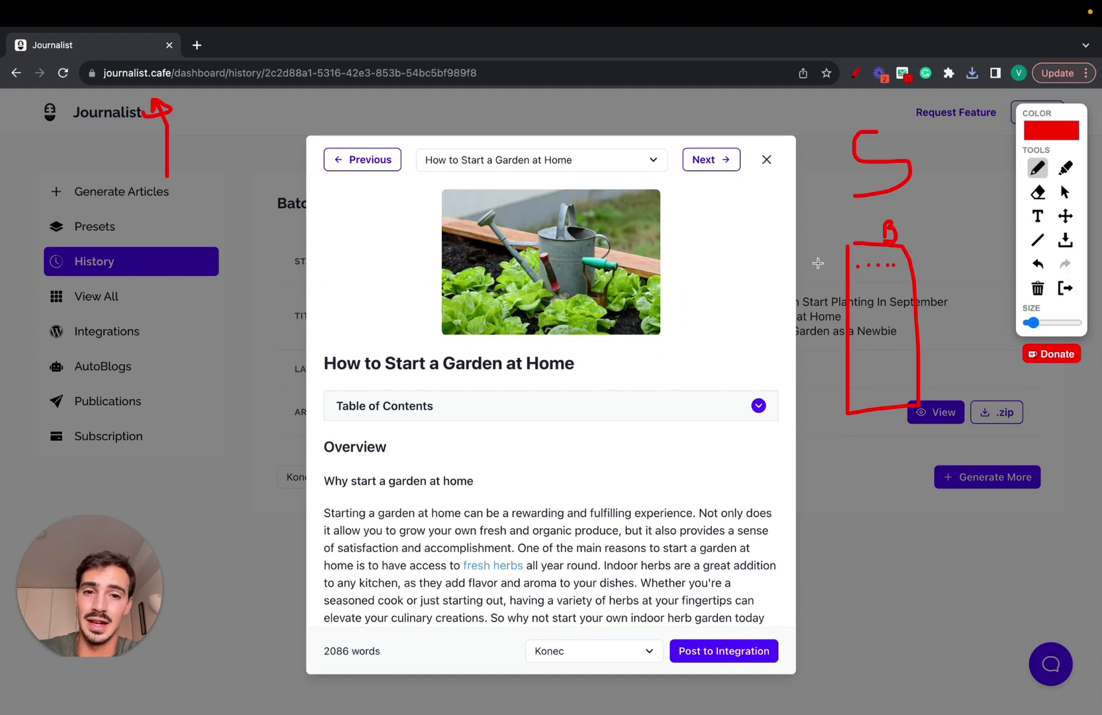
{"action": "left_click_drag", "start_coordinate": [763, 249], "coordinate": [676, 248]}
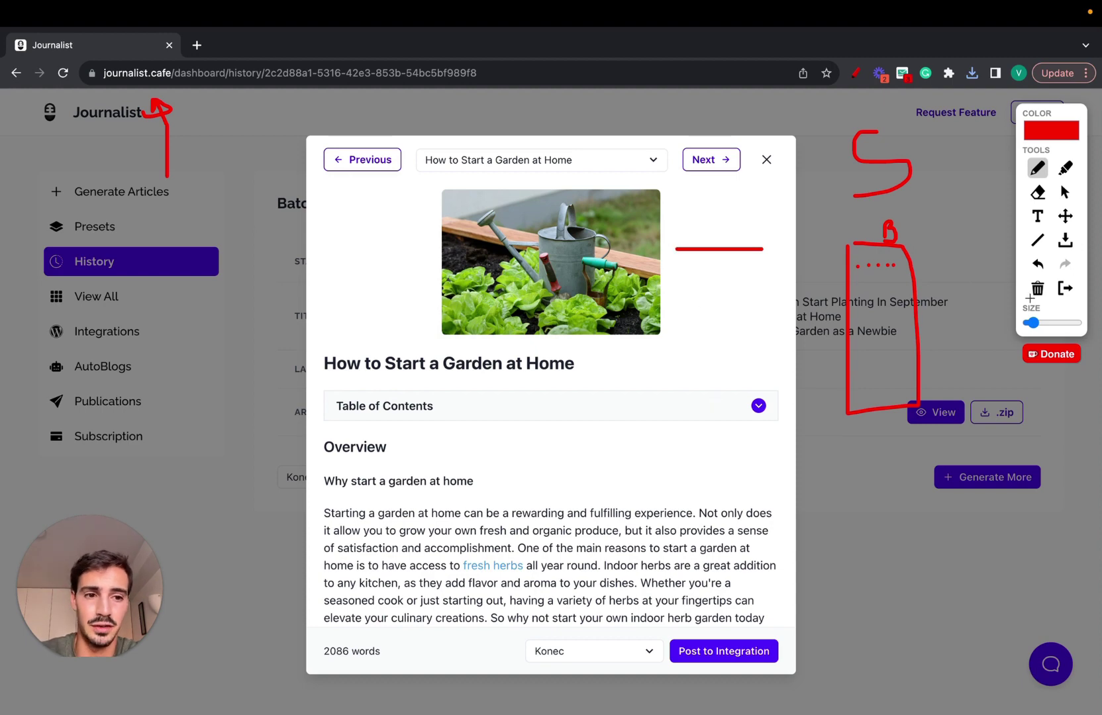
- Clear the red drawings, scroll through the gardening article, and close its preview
{"action": "left_click", "coordinate": [1065, 288]}
{"action": "scroll", "coordinate": [510, 419], "scroll_direction": "down", "scroll_amount": 3}
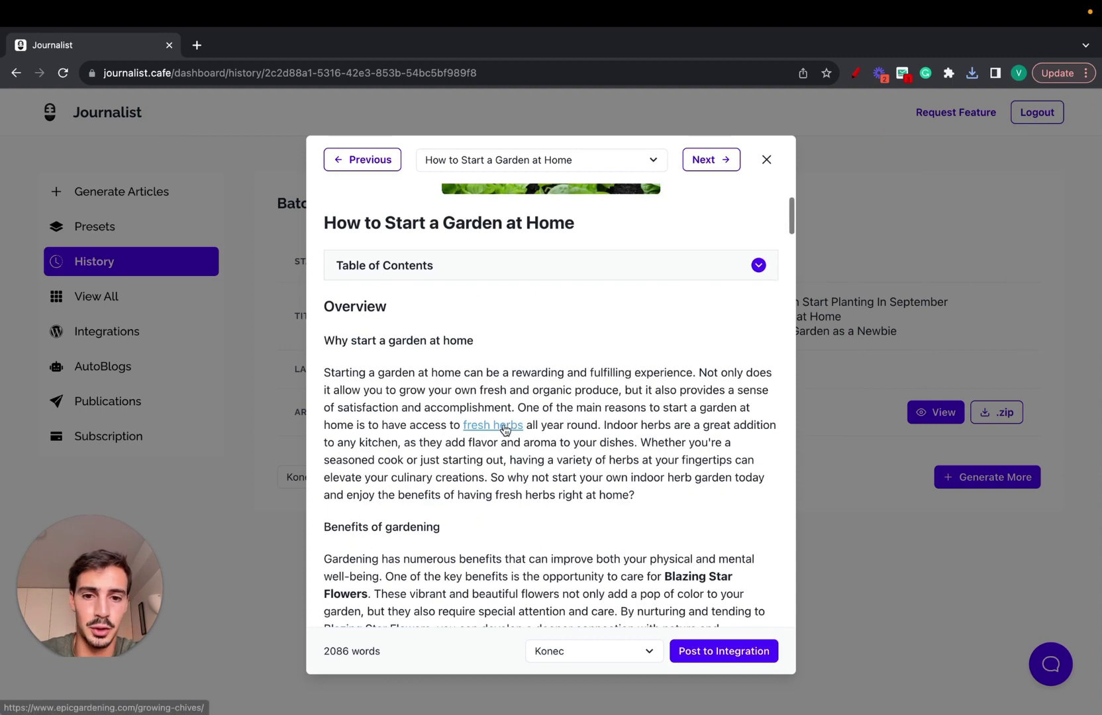
{"action": "scroll", "coordinate": [510, 427], "scroll_direction": "down", "scroll_amount": 1}
{"action": "scroll", "coordinate": [530, 431], "scroll_direction": "down", "scroll_amount": 2}
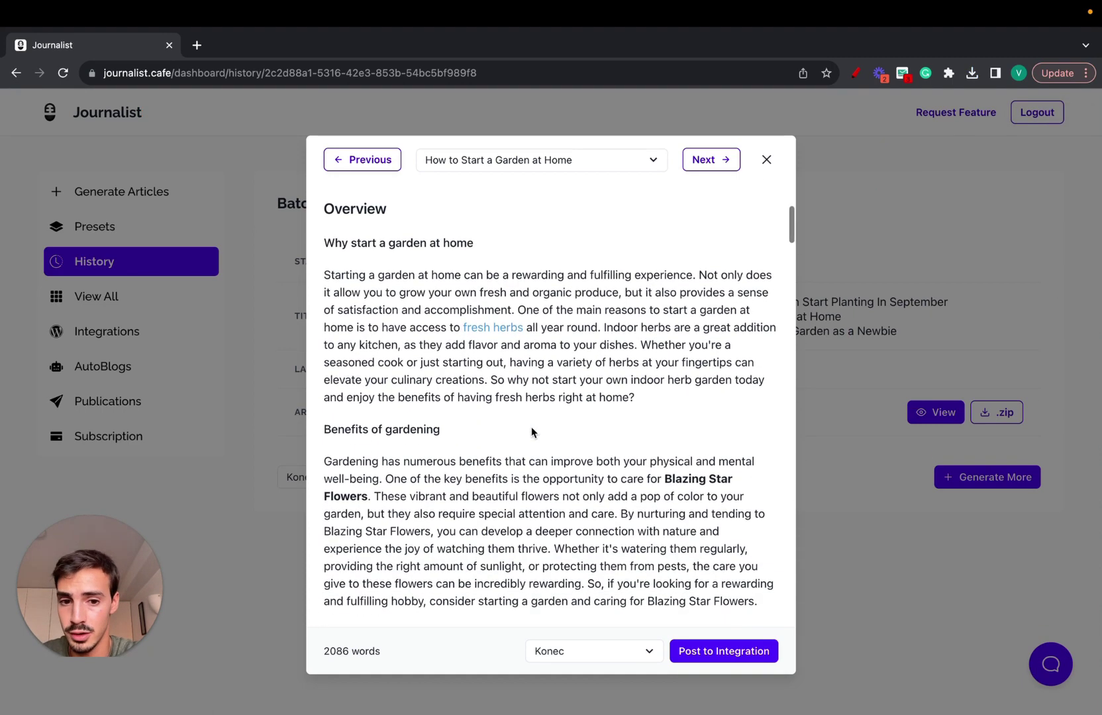
{"action": "scroll", "coordinate": [531, 432], "scroll_direction": "down", "scroll_amount": 5}
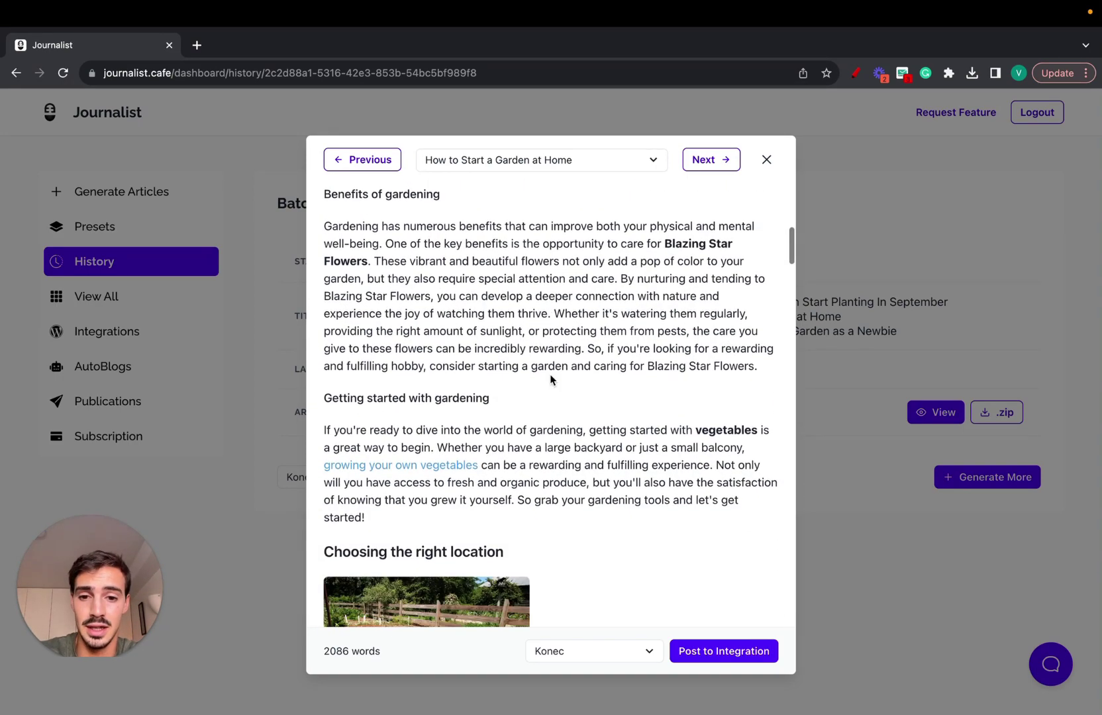
{"action": "scroll", "coordinate": [578, 444], "scroll_direction": "down", "scroll_amount": 6}
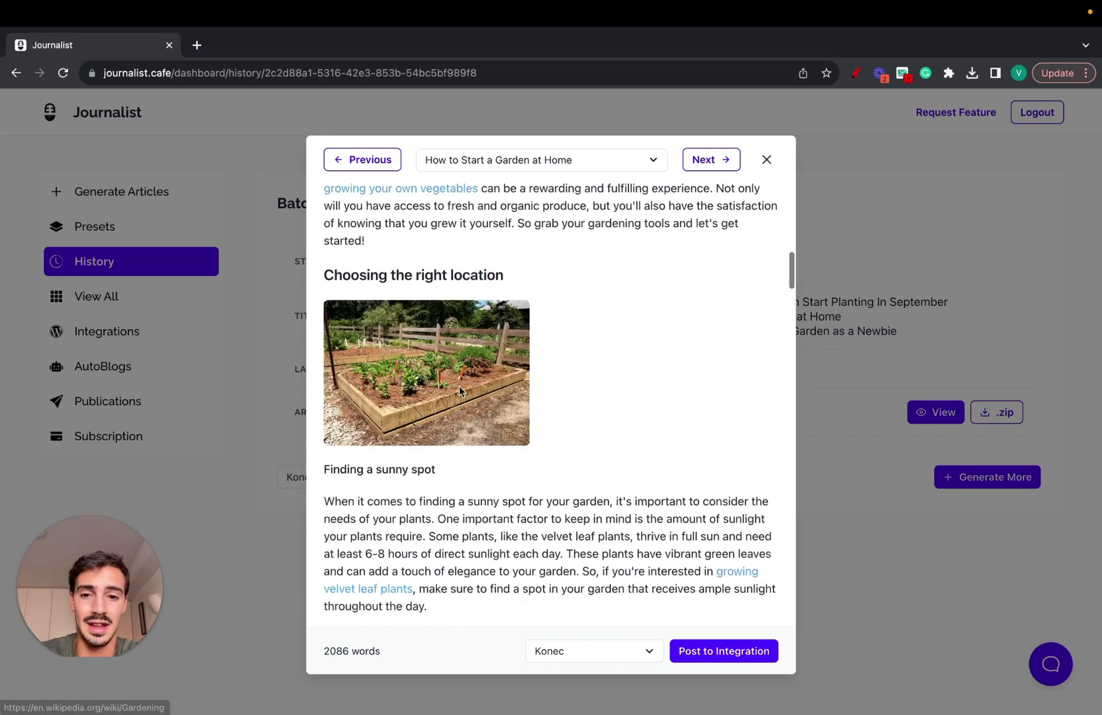
{"action": "scroll", "coordinate": [461, 391], "scroll_direction": "down", "scroll_amount": 13}
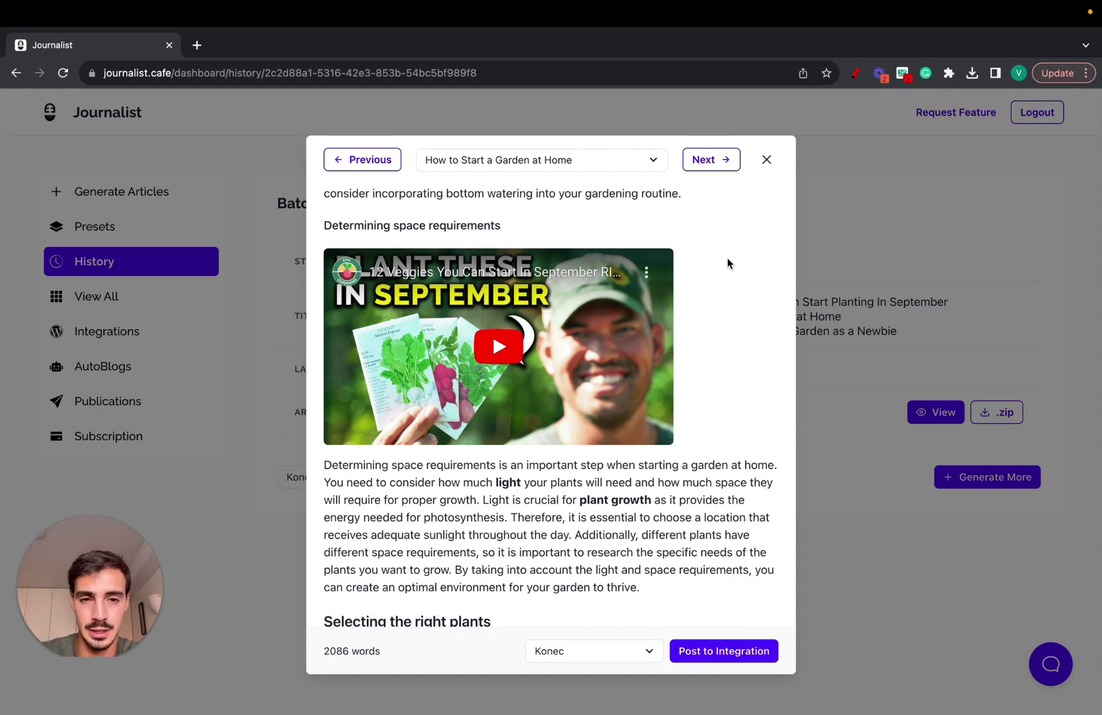
{"action": "left_click", "coordinate": [767, 159]}
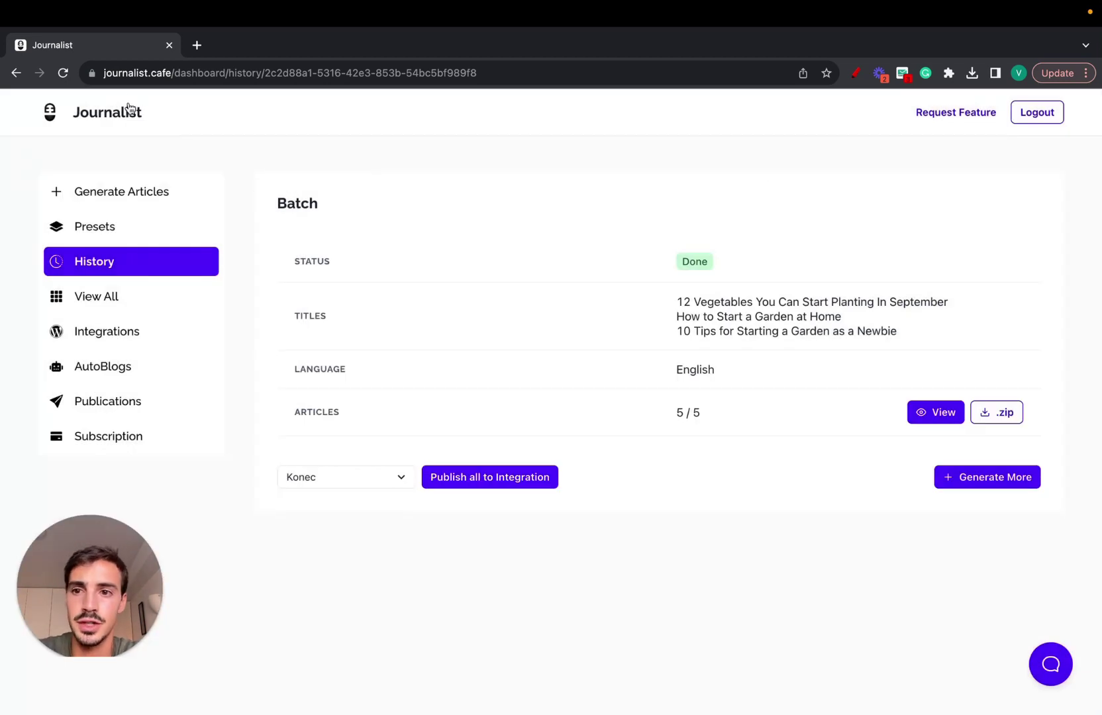
{"action": "left_click_drag", "start_coordinate": [170, 73], "coordinate": [89, 74]}
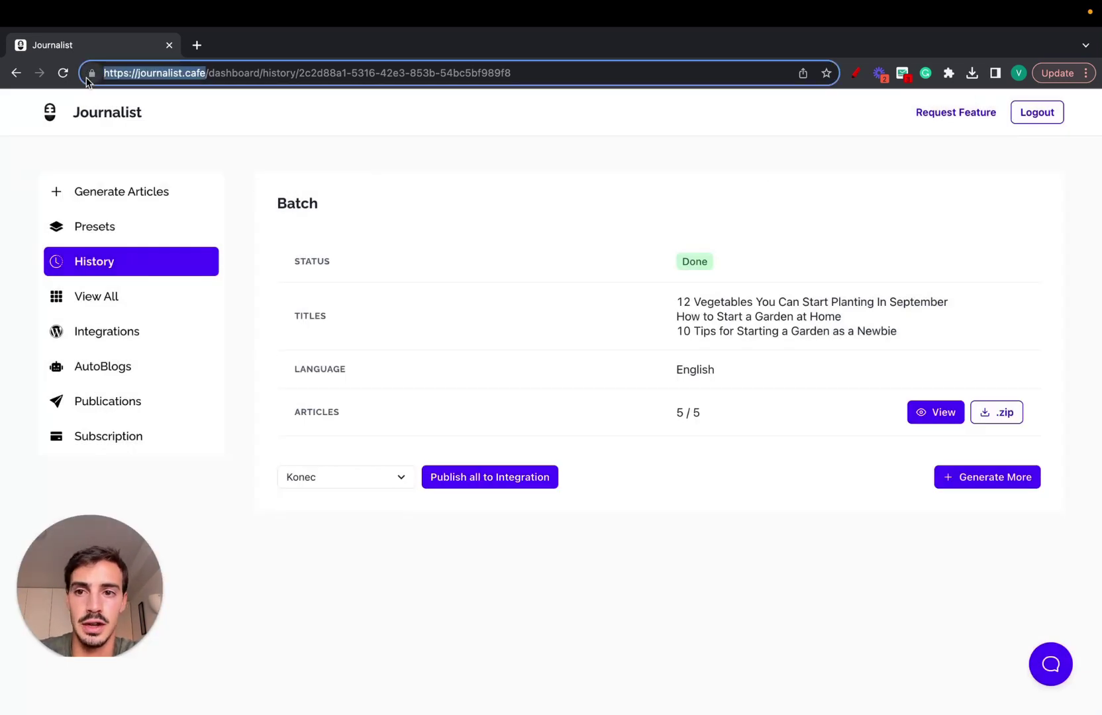
{"action": "left_click", "coordinate": [246, 159]}
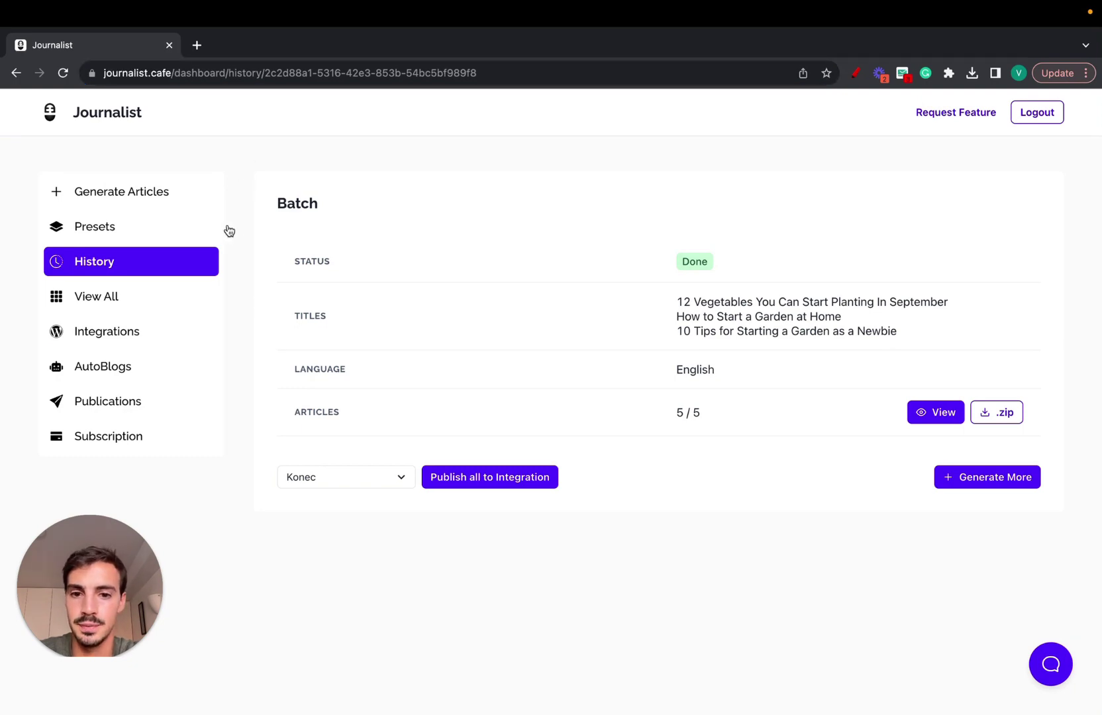
{"action": "left_click", "coordinate": [935, 416]}
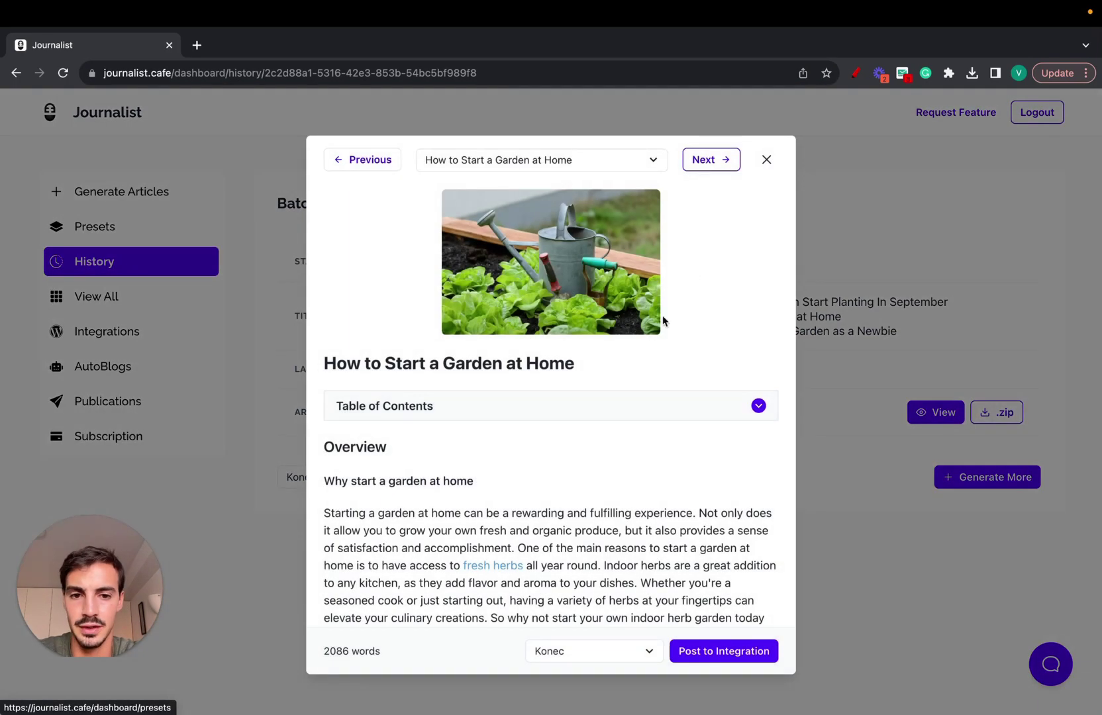
{"action": "scroll", "coordinate": [663, 320], "scroll_direction": "down", "scroll_amount": 15}
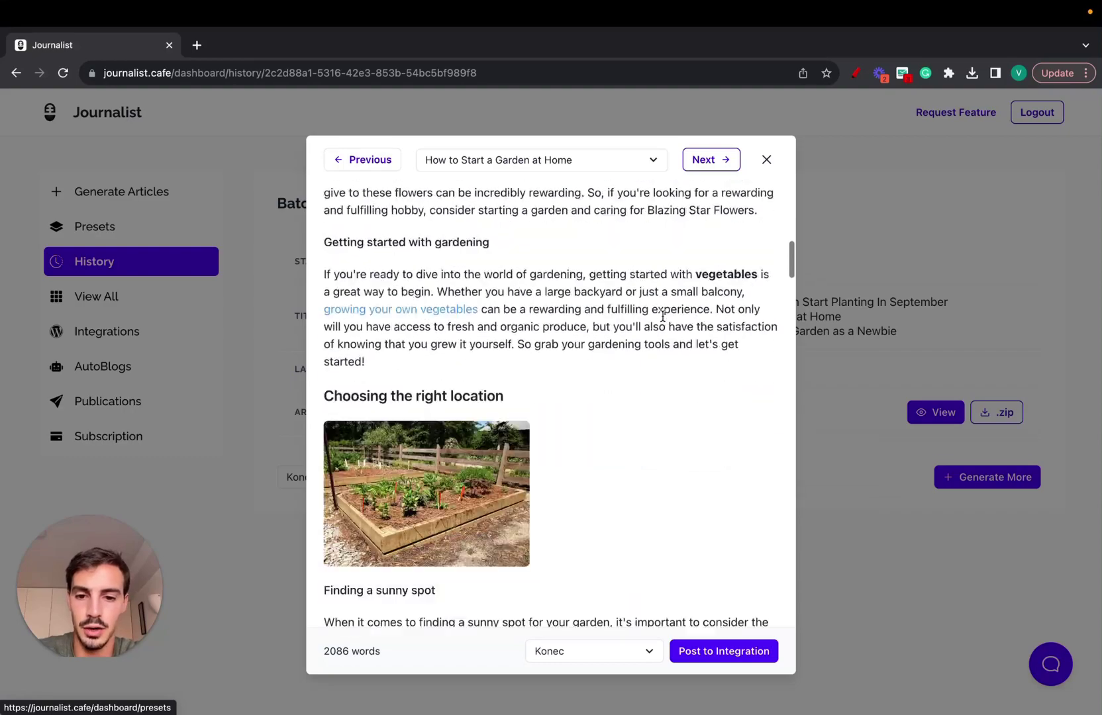
{"action": "scroll", "coordinate": [662, 321], "scroll_direction": "up", "scroll_amount": 3}
{"action": "scroll", "coordinate": [640, 318], "scroll_direction": "down", "scroll_amount": 10}
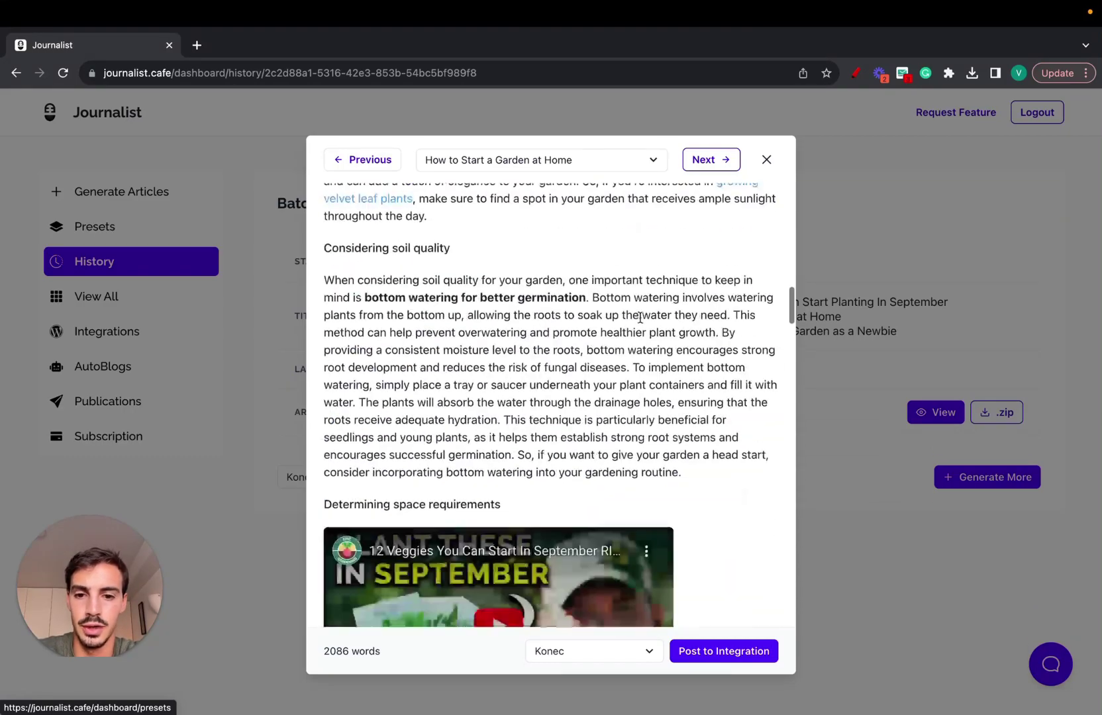
{"action": "scroll", "coordinate": [639, 318], "scroll_direction": "down", "scroll_amount": 9}
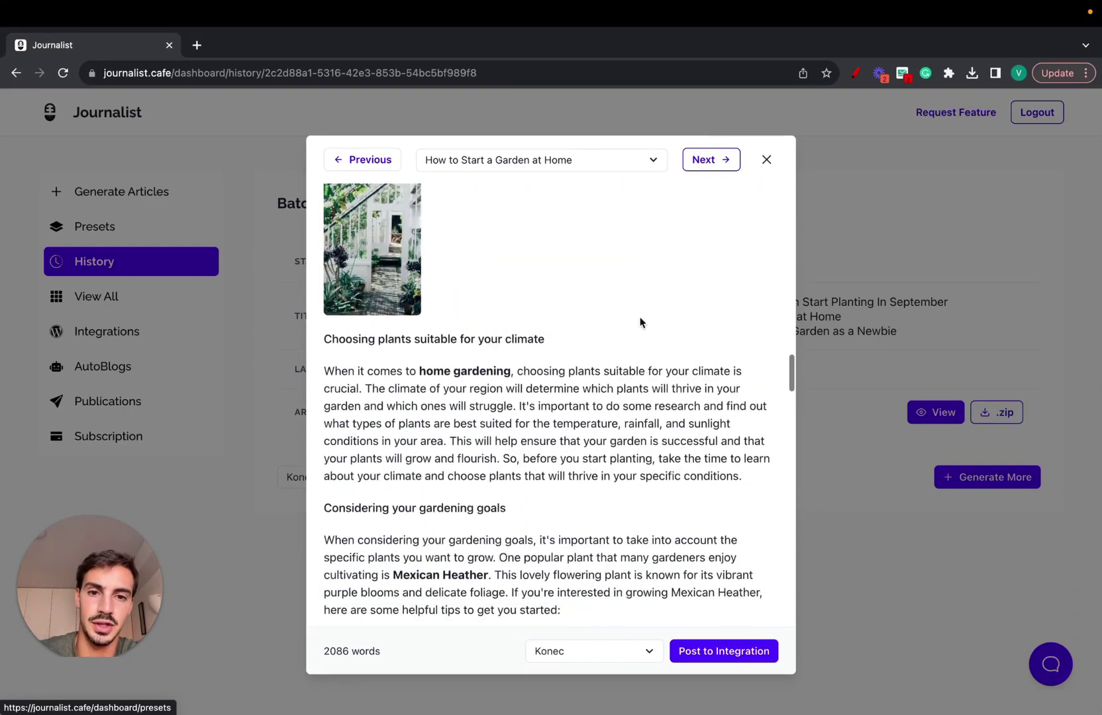
{"action": "scroll", "coordinate": [665, 261], "scroll_direction": "up", "scroll_amount": 3}
{"action": "scroll", "coordinate": [665, 261], "scroll_direction": "up", "scroll_amount": 20}
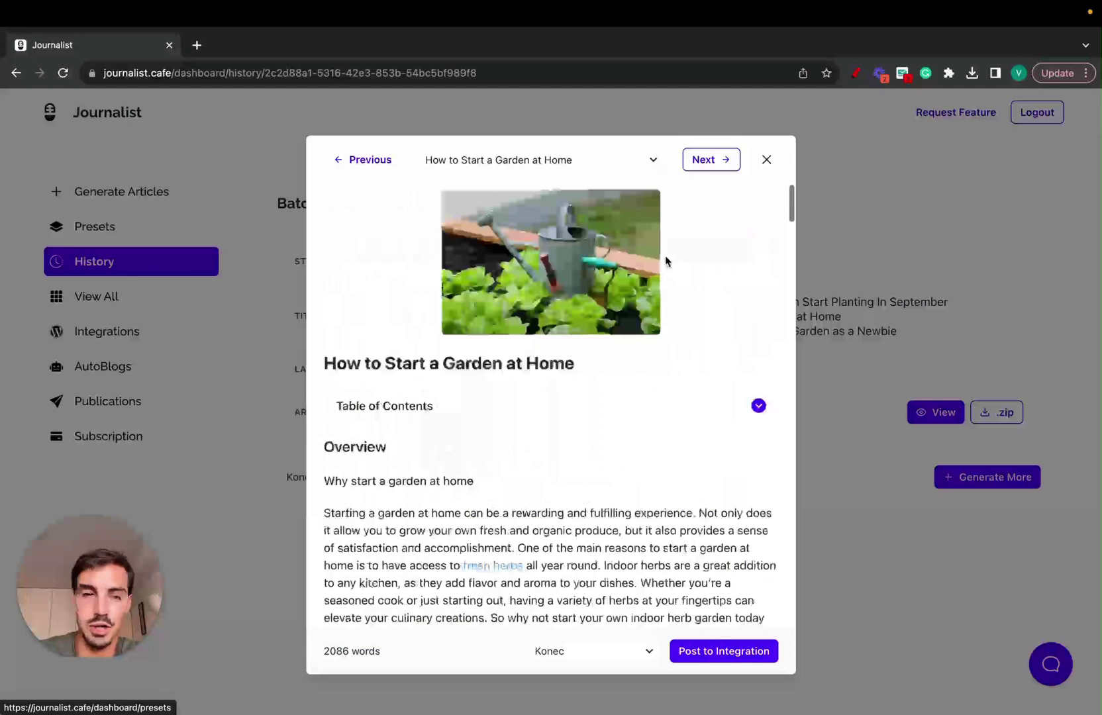
{"action": "left_click", "coordinate": [709, 164]}
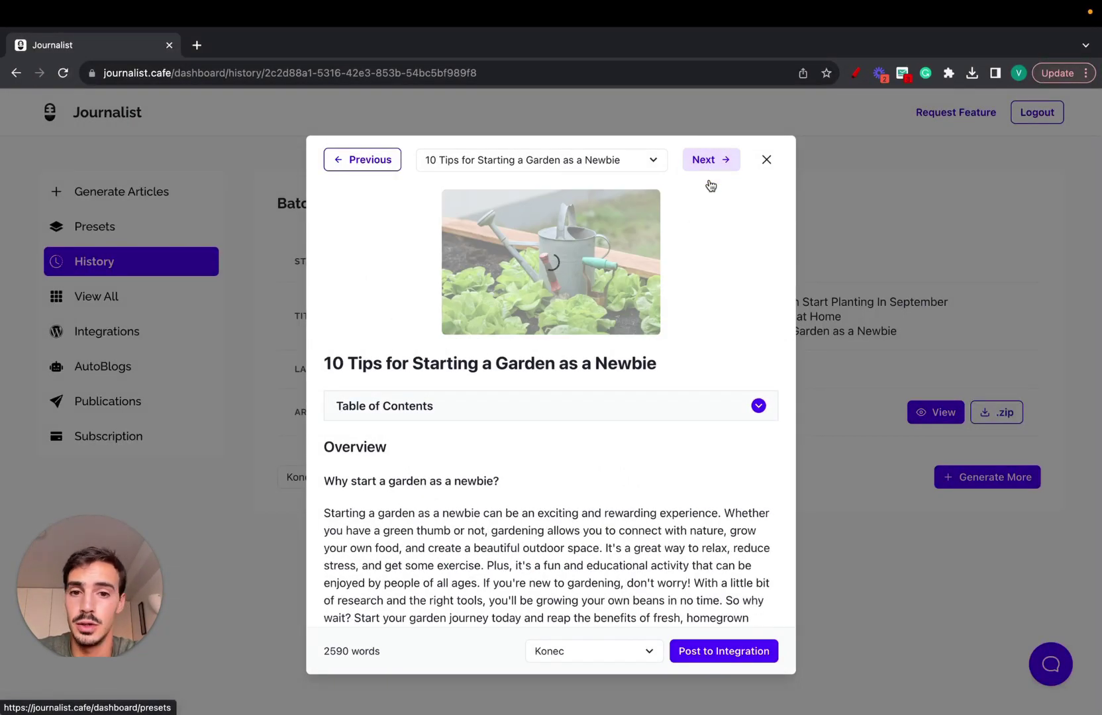
{"action": "left_click", "coordinate": [766, 161]}
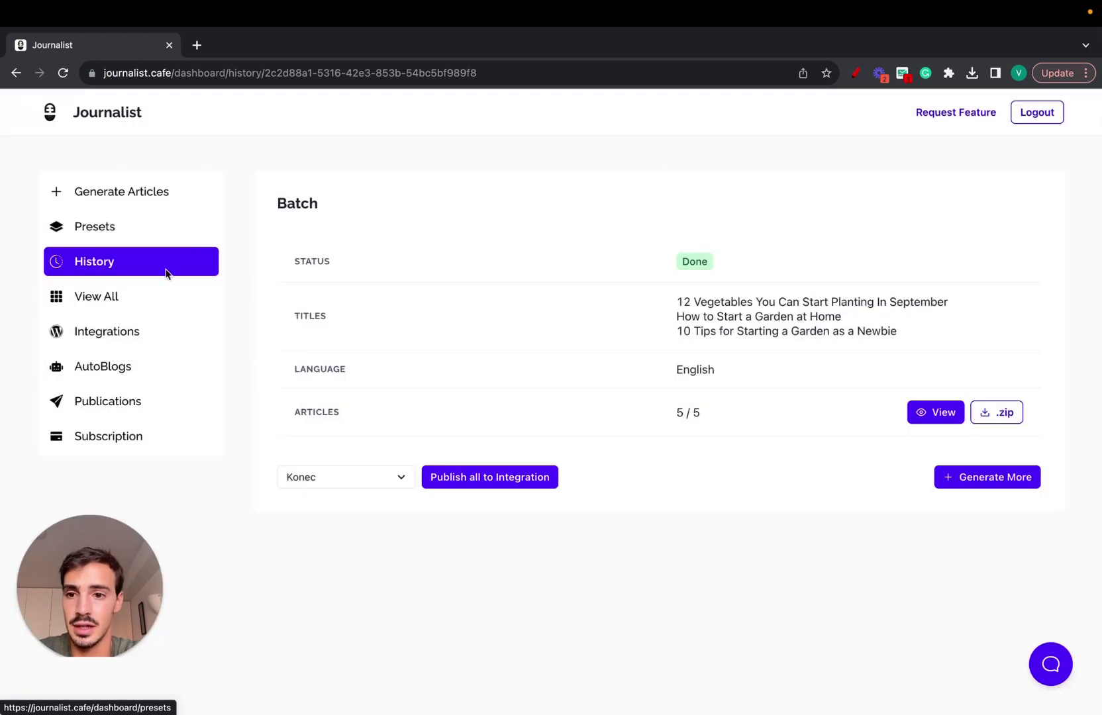
- Open the 'How to Make a Rocket at Home?' batch from History and briefly preview its article
{"action": "left_click", "coordinate": [162, 270]}
{"action": "scroll", "coordinate": [672, 442], "scroll_direction": "down", "scroll_amount": 1}
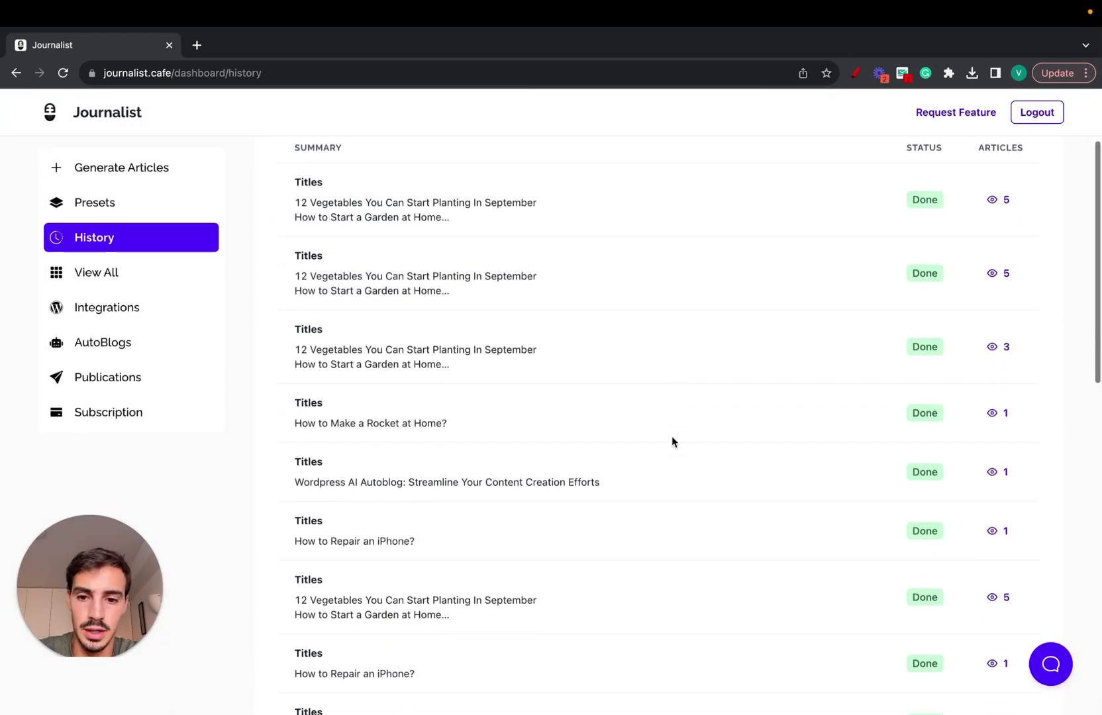
{"action": "left_click", "coordinate": [993, 414]}
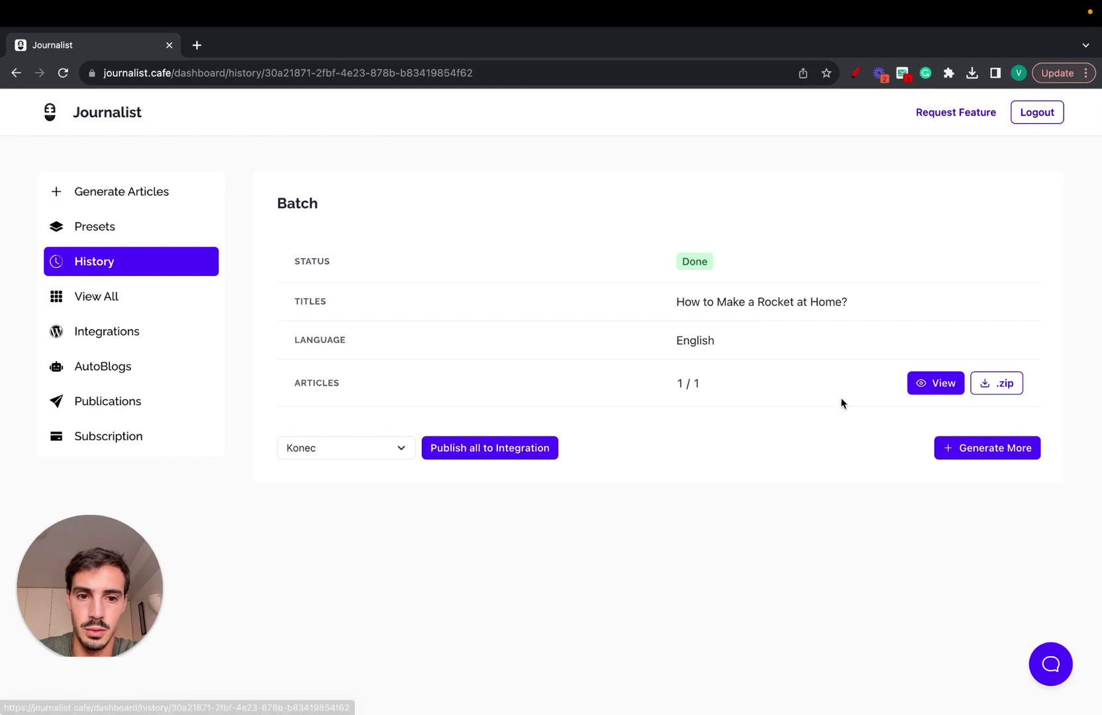
{"action": "left_click", "coordinate": [921, 386]}
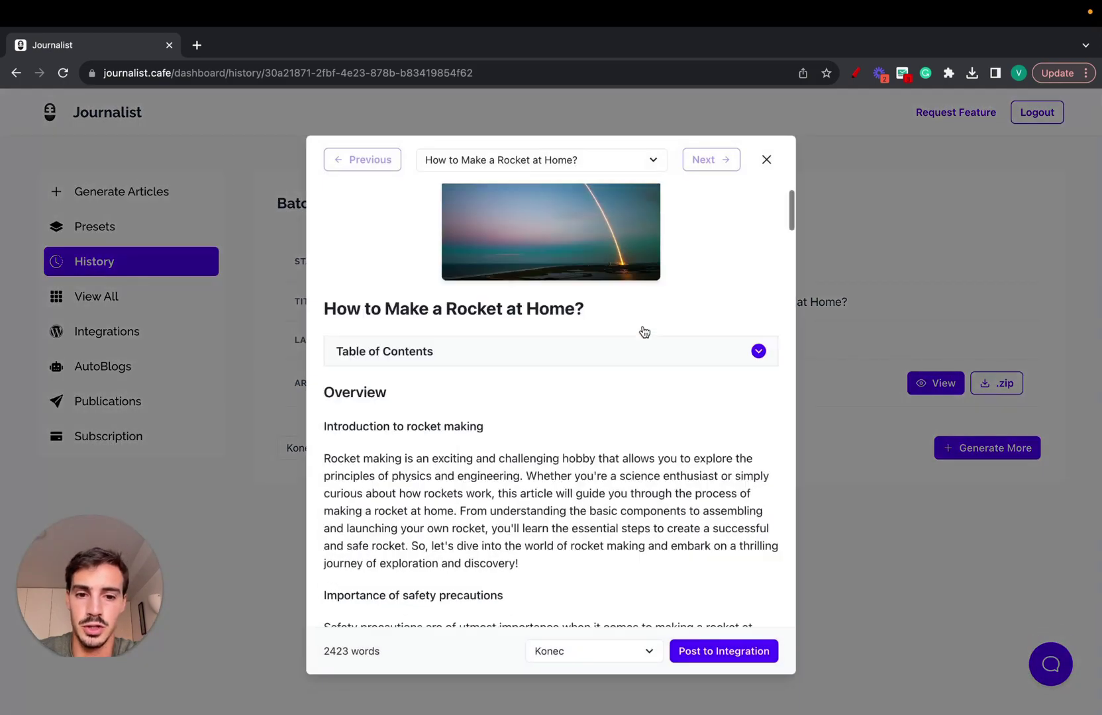
{"action": "scroll", "coordinate": [644, 332], "scroll_direction": "down", "scroll_amount": 5}
{"action": "scroll", "coordinate": [644, 327], "scroll_direction": "up", "scroll_amount": 5}
{"action": "left_click", "coordinate": [766, 160]}
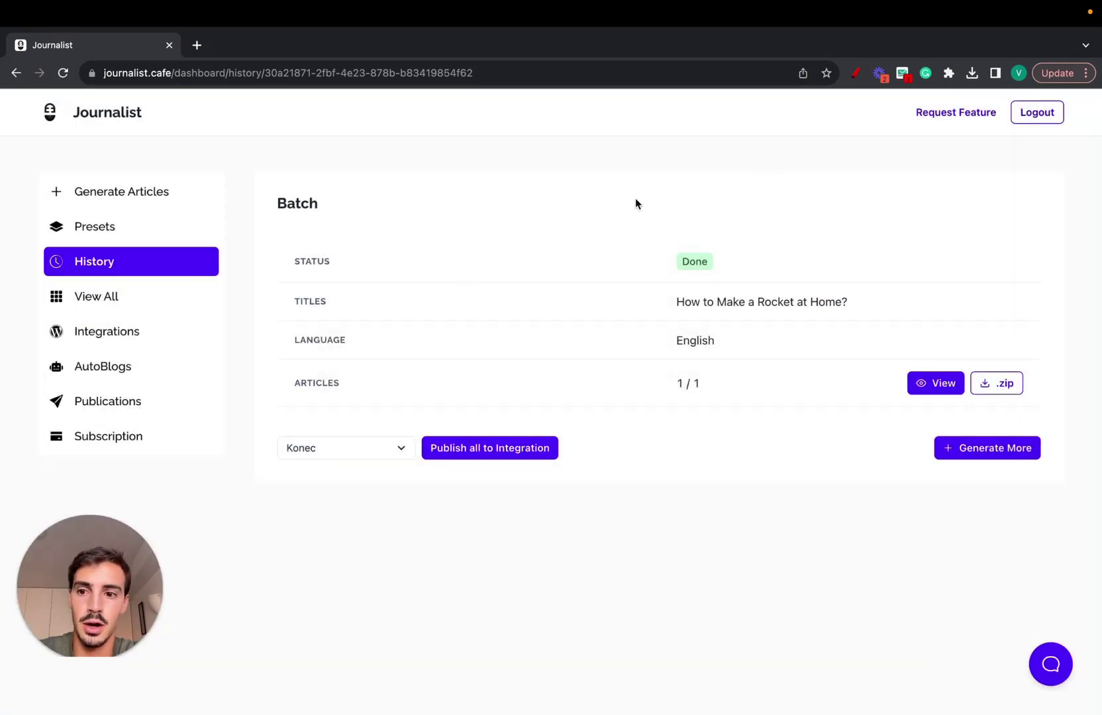
- Look over a new Shopify integration form's Integration Name field, then go to AutoBlogs
{"action": "left_click", "coordinate": [138, 340]}
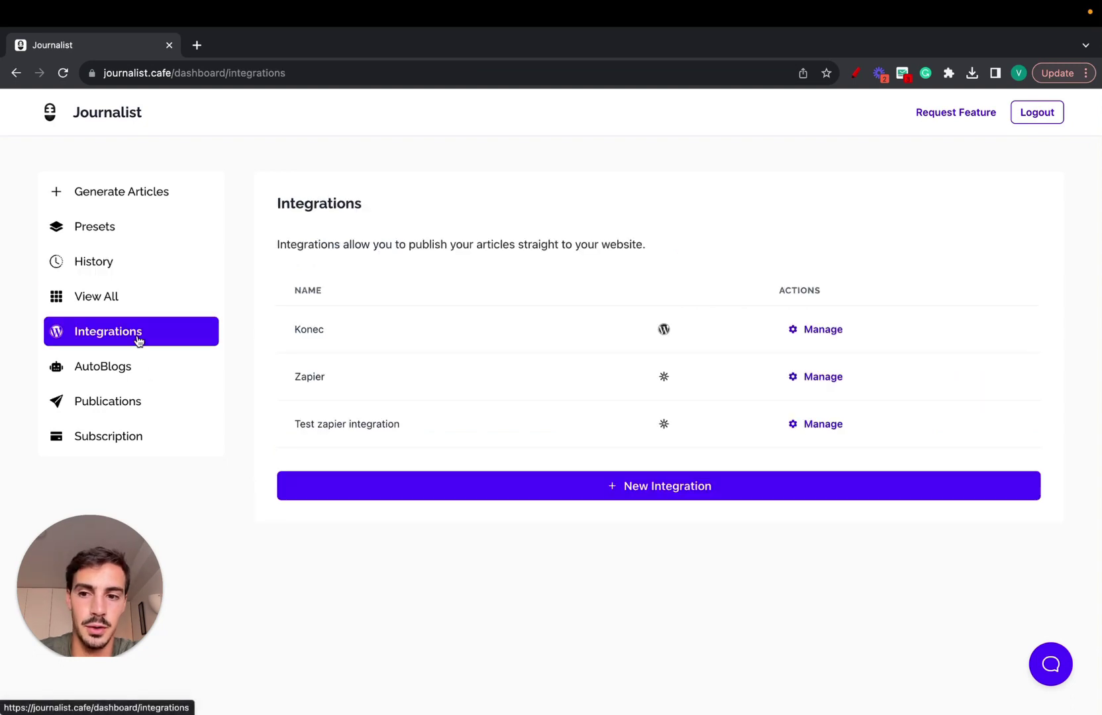
{"action": "left_click", "coordinate": [588, 495]}
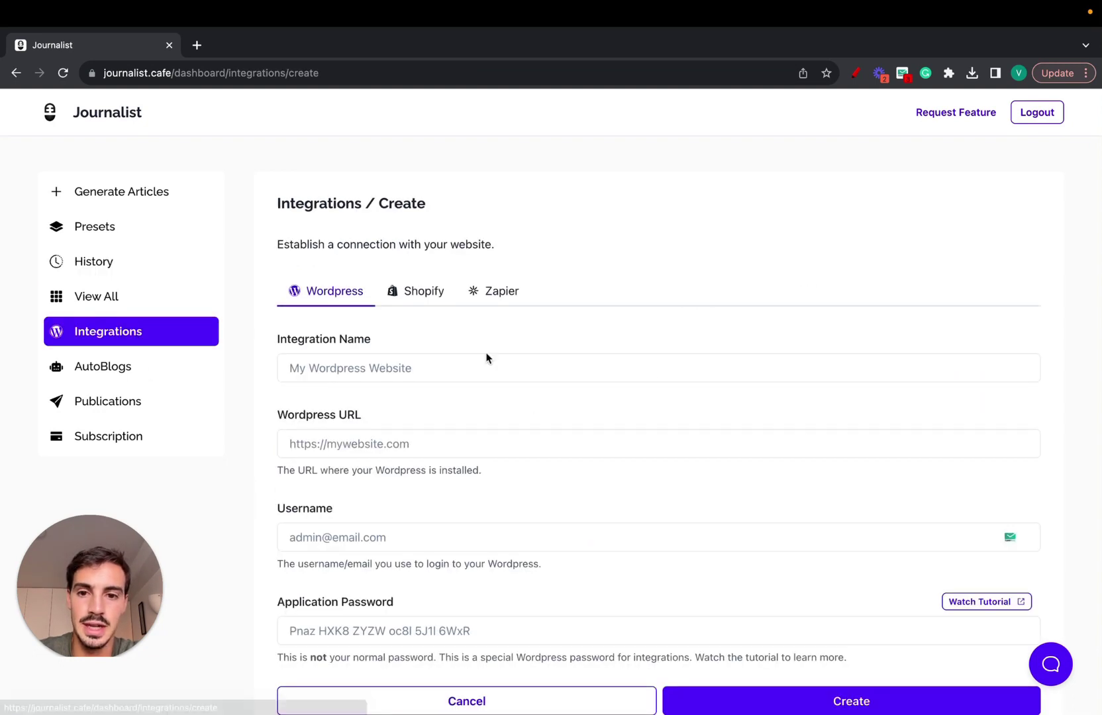
{"action": "left_click", "coordinate": [422, 300]}
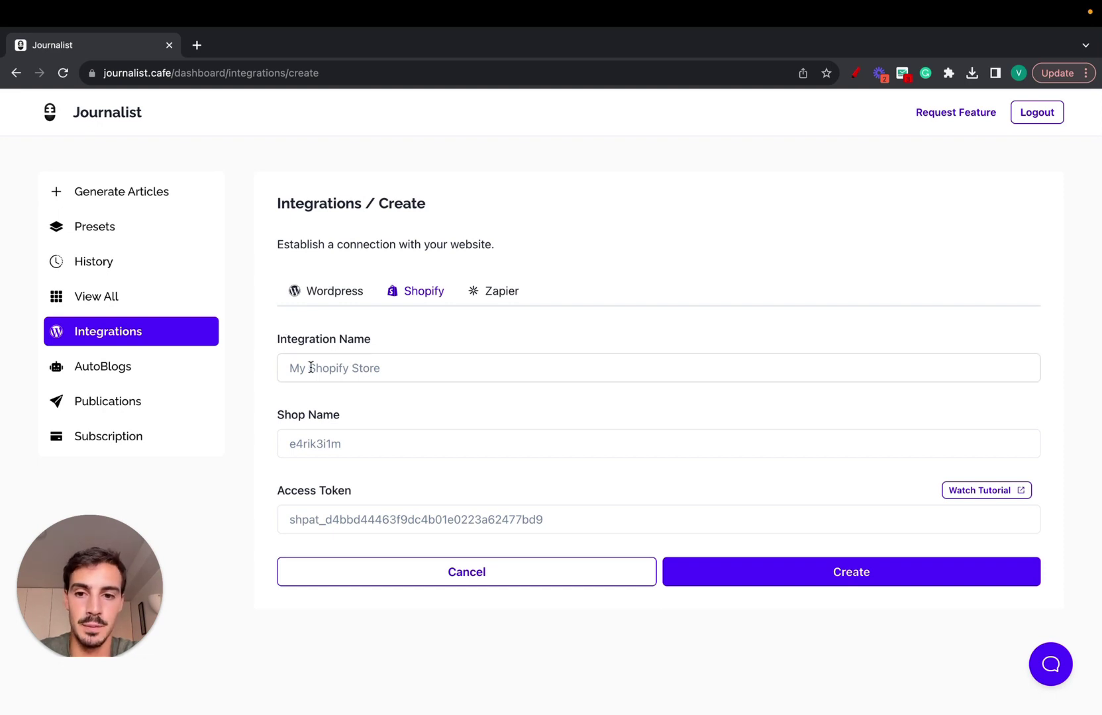
{"action": "left_click", "coordinate": [463, 369]}
{"action": "left_click", "coordinate": [465, 347]}
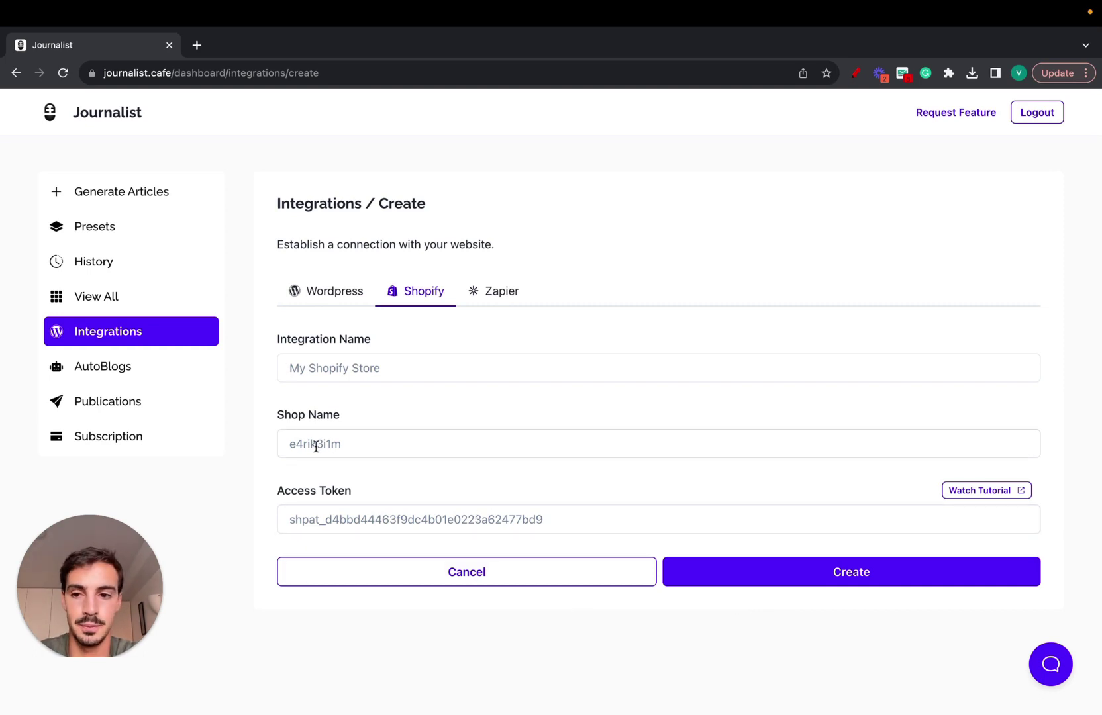
{"action": "left_click", "coordinate": [132, 374]}
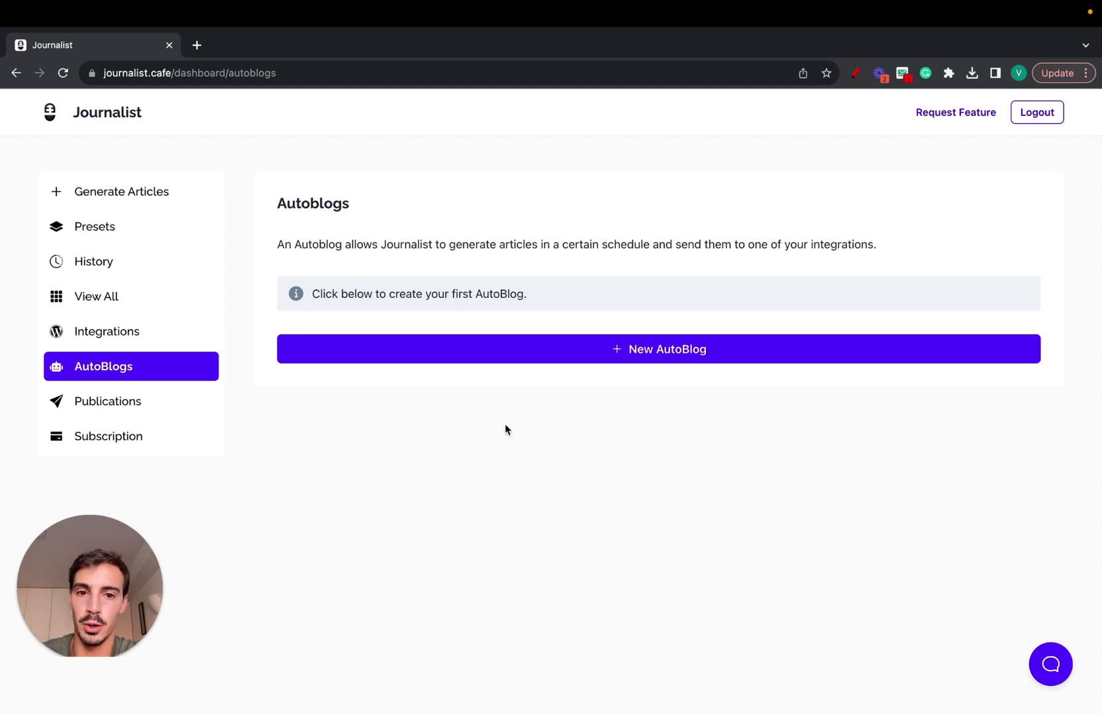
{"action": "left_click", "coordinate": [856, 73]}
{"action": "left_click", "coordinate": [1040, 263]}
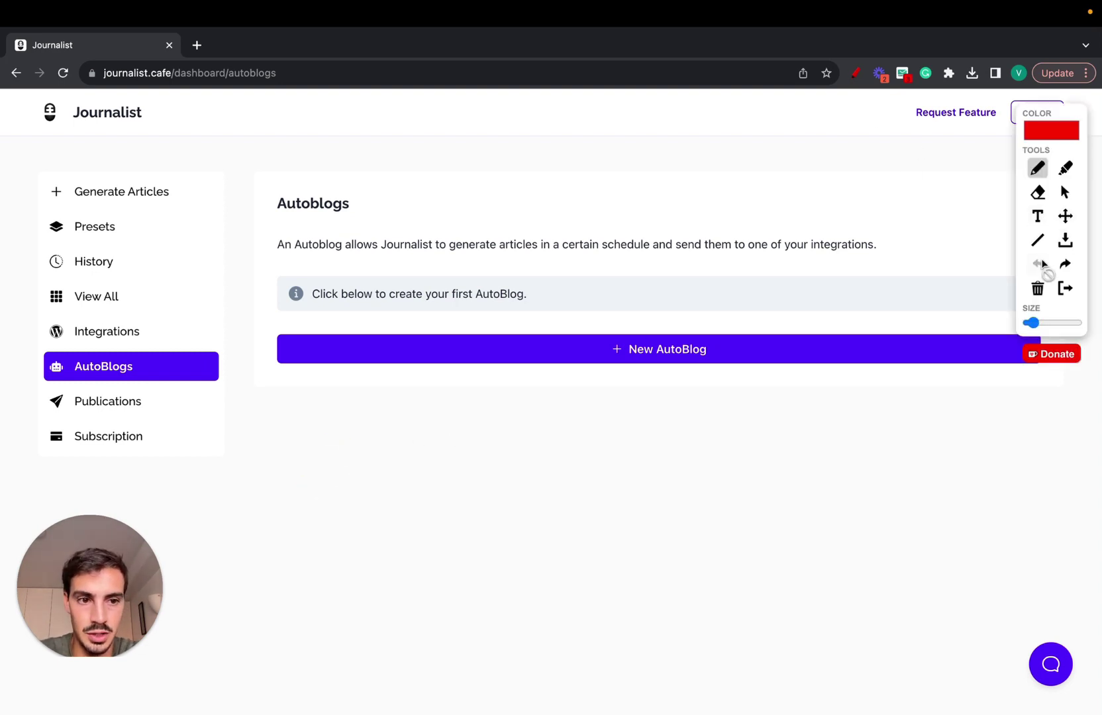
{"action": "mouse_move", "coordinate": [38, 126]}
{"action": "left_mouse_down"}
{"action": "mouse_move", "coordinate": [128, 126]}
{"action": "mouse_move", "coordinate": [120, 188]}
{"action": "mouse_move", "coordinate": [496, 504]}
{"action": "left_mouse_up"}
{"action": "mouse_move", "coordinate": [550, 435]}
{"action": "left_mouse_down"}
{"action": "mouse_move", "coordinate": [550, 543]}
{"action": "mouse_move", "coordinate": [664, 671]}
{"action": "mouse_move", "coordinate": [735, 605]}
{"action": "mouse_move", "coordinate": [693, 396]}
{"action": "mouse_move", "coordinate": [568, 406]}
{"action": "mouse_move", "coordinate": [571, 444]}
{"action": "mouse_move", "coordinate": [616, 434]}
{"action": "mouse_move", "coordinate": [570, 422]}
{"action": "left_mouse_up"}
{"action": "mouse_move", "coordinate": [639, 436]}
{"action": "left_mouse_down"}
{"action": "mouse_move", "coordinate": [659, 450]}
{"action": "mouse_move", "coordinate": [641, 422]}
{"action": "mouse_move", "coordinate": [680, 450]}
{"action": "mouse_move", "coordinate": [714, 427]}
{"action": "mouse_move", "coordinate": [682, 419]}
{"action": "left_mouse_up"}
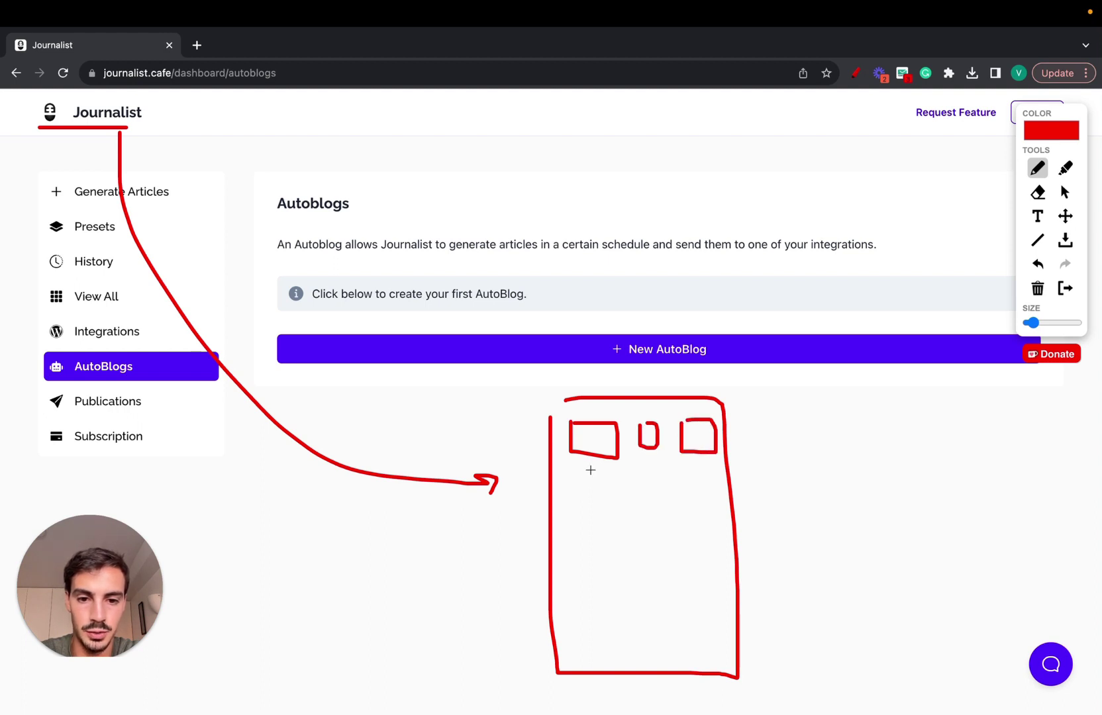
{"action": "mouse_move", "coordinate": [575, 474]}
{"action": "left_mouse_down"}
{"action": "mouse_move", "coordinate": [575, 518]}
{"action": "mouse_move", "coordinate": [578, 481]}
{"action": "left_mouse_up"}
{"action": "mouse_move", "coordinate": [645, 481]}
{"action": "left_mouse_down"}
{"action": "mouse_move", "coordinate": [678, 526]}
{"action": "mouse_move", "coordinate": [647, 476]}
{"action": "mouse_move", "coordinate": [696, 523]}
{"action": "mouse_move", "coordinate": [720, 484]}
{"action": "mouse_move", "coordinate": [692, 477]}
{"action": "left_mouse_up"}
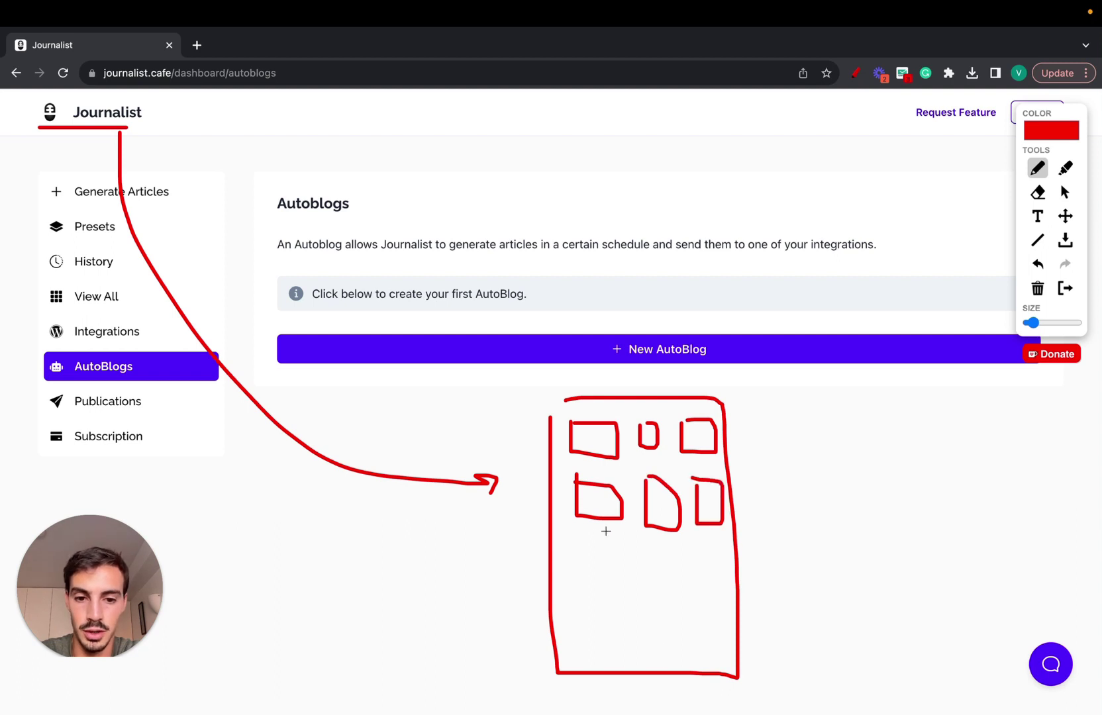
{"action": "mouse_move", "coordinate": [583, 537]}
{"action": "left_mouse_down"}
{"action": "mouse_move", "coordinate": [583, 581]}
{"action": "mouse_move", "coordinate": [593, 540]}
{"action": "mouse_move", "coordinate": [679, 573]}
{"action": "mouse_move", "coordinate": [684, 544]}
{"action": "mouse_move", "coordinate": [735, 584]}
{"action": "mouse_move", "coordinate": [705, 544]}
{"action": "left_mouse_up"}
{"action": "mouse_move", "coordinate": [702, 431]}
{"action": "left_mouse_down"}
{"action": "mouse_move", "coordinate": [753, 304]}
{"action": "mouse_move", "coordinate": [875, 273]}
{"action": "left_mouse_up"}
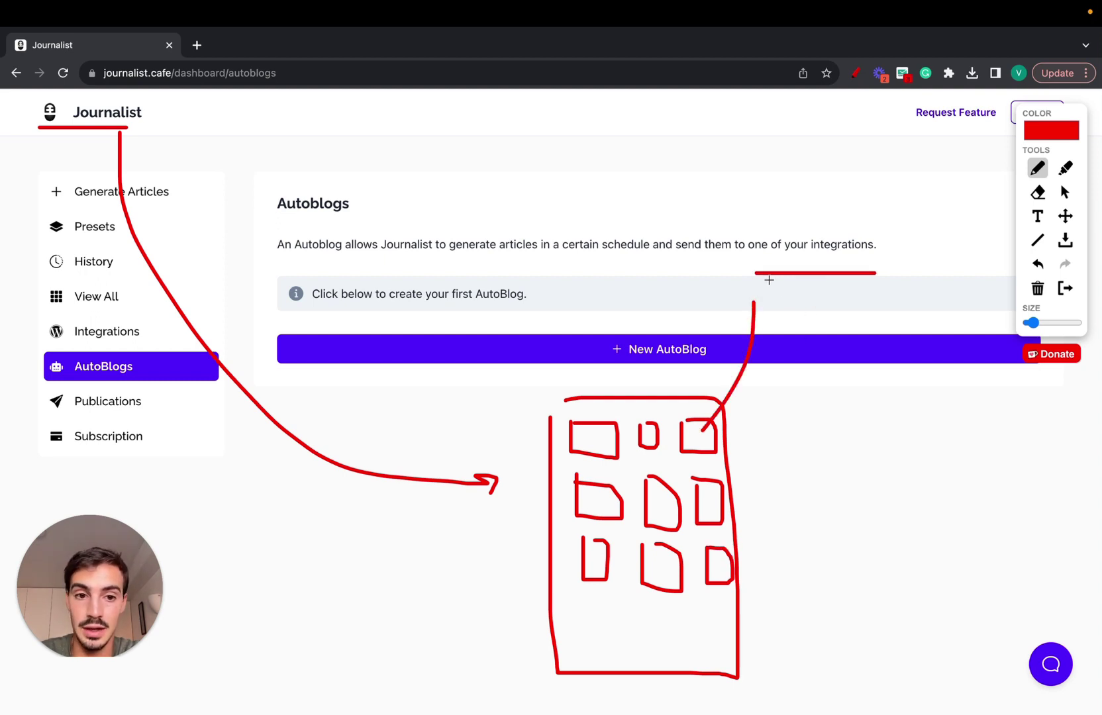
{"action": "mouse_move", "coordinate": [760, 273]}
{"action": "left_mouse_down"}
{"action": "mouse_move", "coordinate": [759, 383]}
{"action": "mouse_move", "coordinate": [889, 271]}
{"action": "left_mouse_up"}
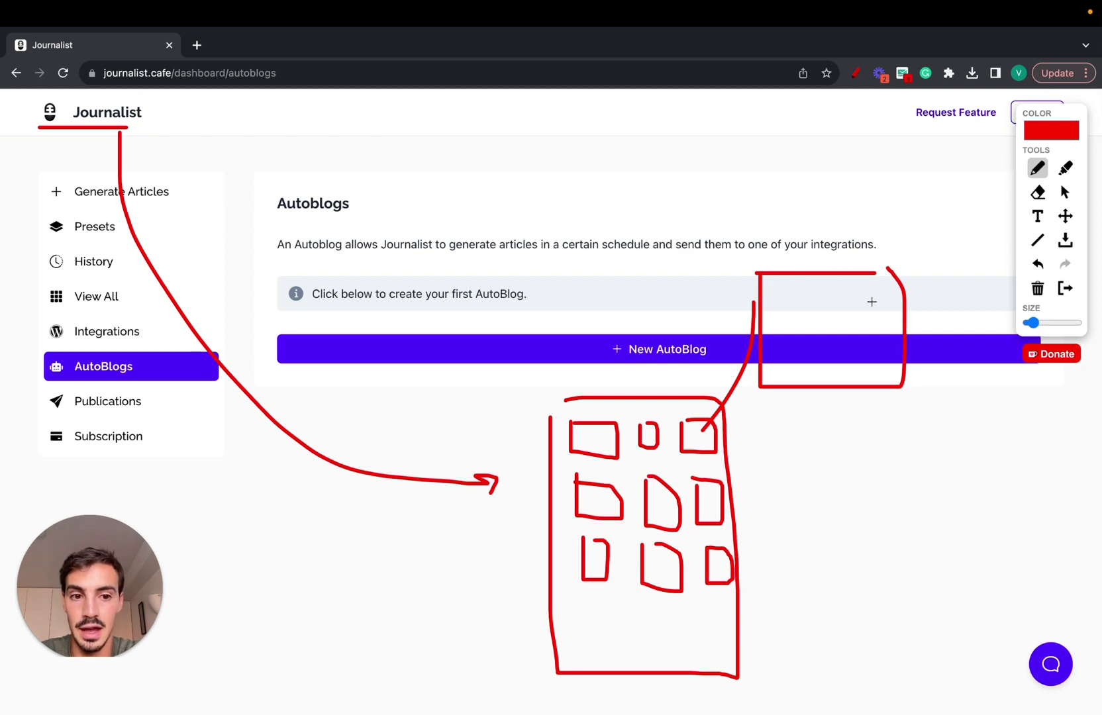
{"action": "mouse_move", "coordinate": [834, 306]}
{"action": "left_mouse_down"}
{"action": "mouse_move", "coordinate": [882, 306]}
{"action": "mouse_move", "coordinate": [909, 220]}
{"action": "mouse_move", "coordinate": [922, 225]}
{"action": "left_mouse_up"}
{"action": "left_click_drag", "start_coordinate": [922, 182], "coordinate": [923, 242]}
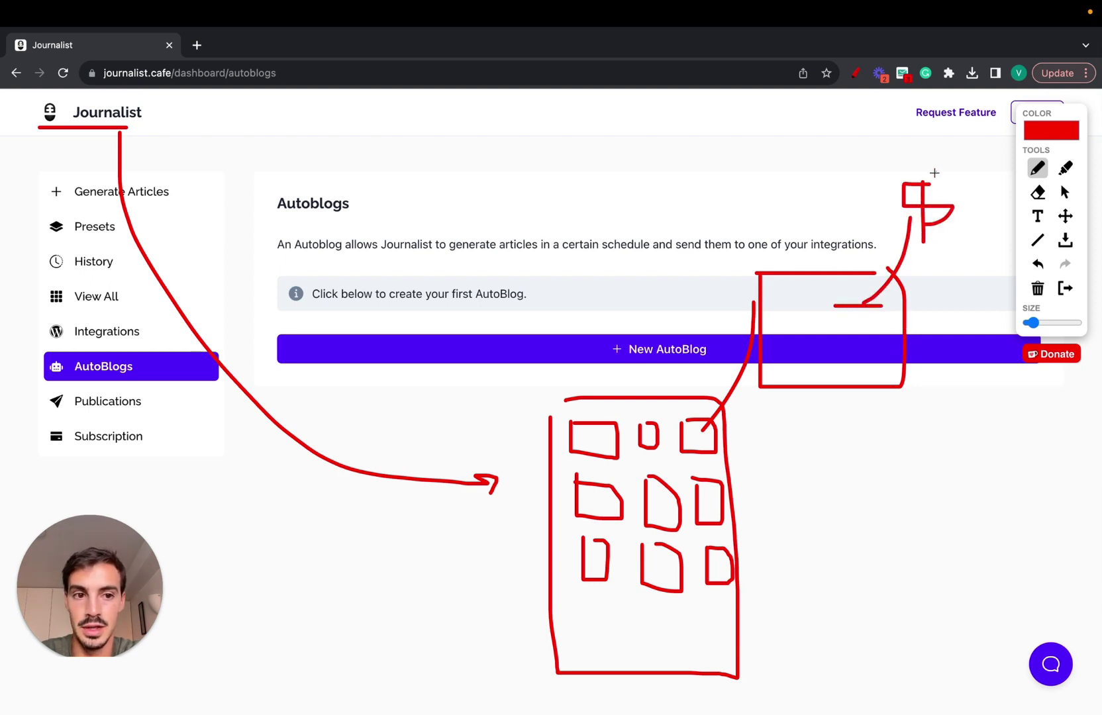
{"action": "left_click_drag", "start_coordinate": [935, 173], "coordinate": [935, 260]}
{"action": "mouse_move", "coordinate": [949, 181]}
{"action": "left_mouse_down"}
{"action": "mouse_move", "coordinate": [921, 182]}
{"action": "mouse_move", "coordinate": [929, 219]}
{"action": "left_mouse_up"}
{"action": "mouse_move", "coordinate": [769, 273]}
{"action": "left_mouse_down"}
{"action": "mouse_move", "coordinate": [767, 256]}
{"action": "mouse_move", "coordinate": [890, 253]}
{"action": "mouse_move", "coordinate": [872, 275]}
{"action": "mouse_move", "coordinate": [855, 273]}
{"action": "mouse_move", "coordinate": [890, 271]}
{"action": "left_mouse_up"}
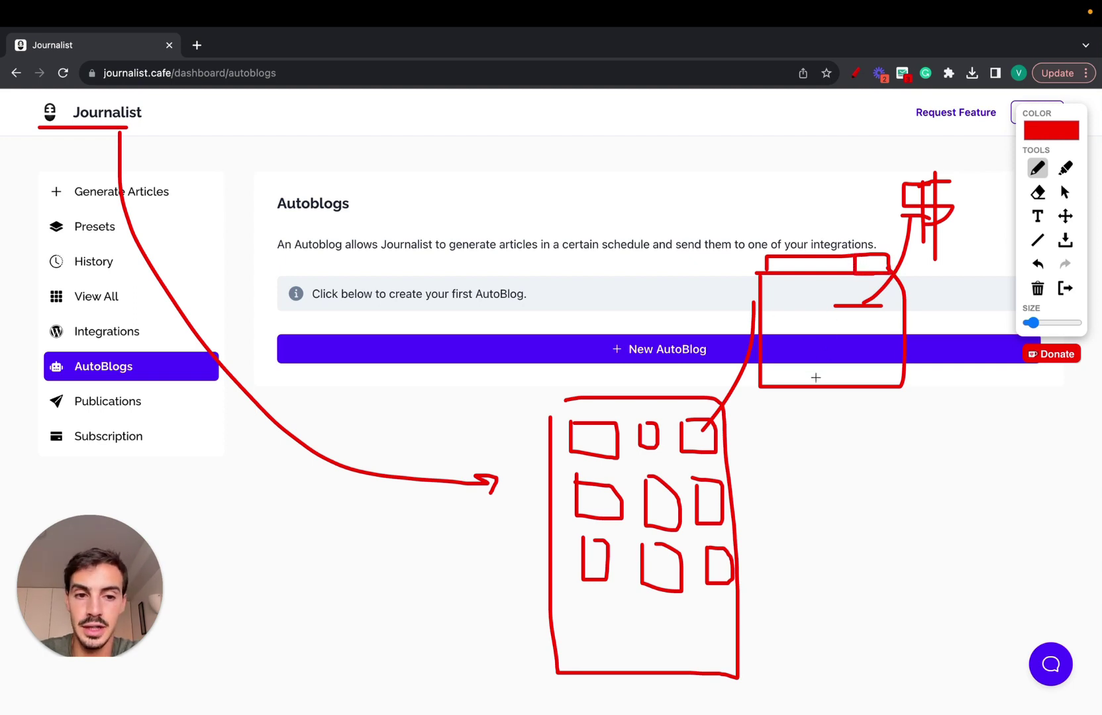
{"action": "mouse_move", "coordinate": [816, 377]}
{"action": "left_mouse_down"}
{"action": "mouse_move", "coordinate": [820, 362]}
{"action": "mouse_move", "coordinate": [825, 382]}
{"action": "mouse_move", "coordinate": [809, 382]}
{"action": "left_mouse_up"}
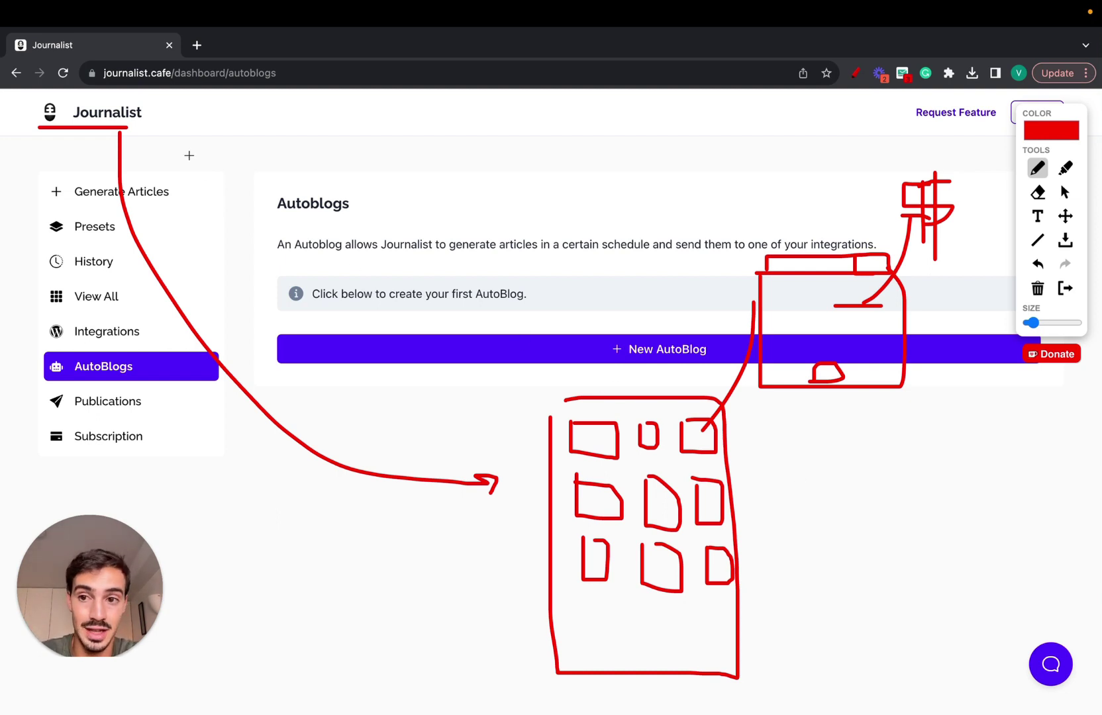
{"action": "mouse_move", "coordinate": [597, 142]}
{"action": "left_mouse_down"}
{"action": "mouse_move", "coordinate": [533, 363]}
{"action": "mouse_move", "coordinate": [990, 699]}
{"action": "mouse_move", "coordinate": [767, 99]}
{"action": "mouse_move", "coordinate": [691, 121]}
{"action": "left_mouse_up"}
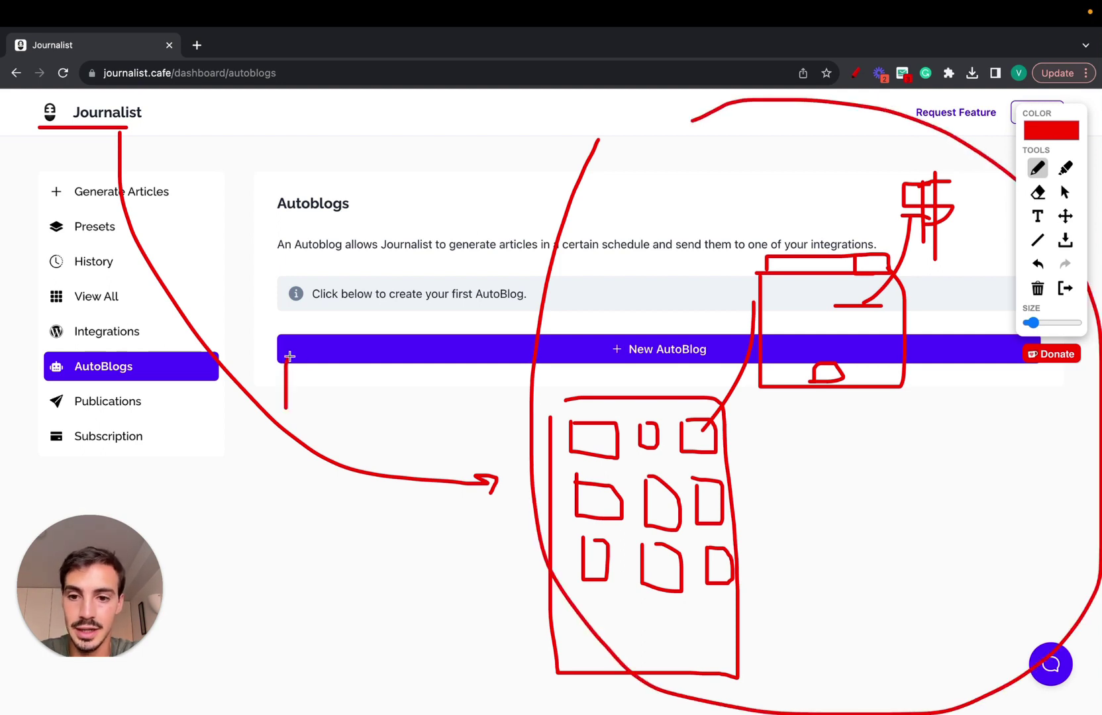
{"action": "mouse_move", "coordinate": [295, 352]}
{"action": "left_mouse_down"}
{"action": "mouse_move", "coordinate": [278, 394]}
{"action": "mouse_move", "coordinate": [305, 401]}
{"action": "mouse_move", "coordinate": [320, 423]}
{"action": "left_mouse_up"}
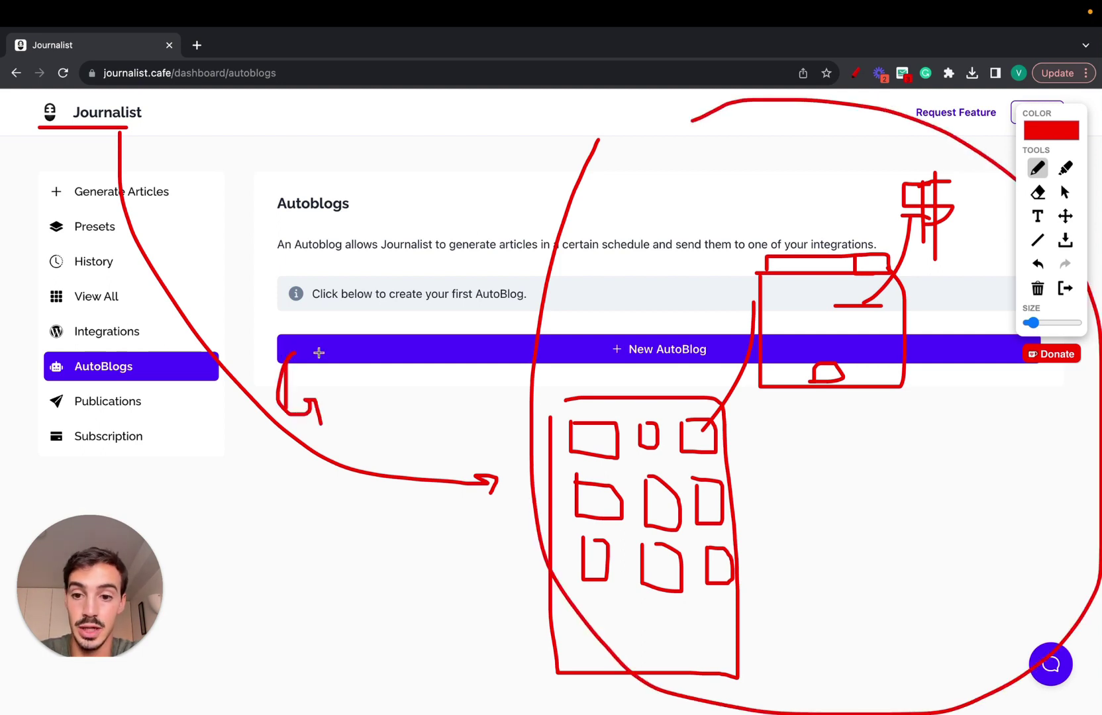
{"action": "left_click_drag", "start_coordinate": [318, 353], "coordinate": [289, 363]}
{"action": "left_click_drag", "start_coordinate": [351, 390], "coordinate": [360, 398]}
{"action": "mouse_move", "coordinate": [379, 419]}
{"action": "left_mouse_down"}
{"action": "mouse_move", "coordinate": [380, 370]}
{"action": "mouse_move", "coordinate": [378, 394]}
{"action": "mouse_move", "coordinate": [359, 397]}
{"action": "left_mouse_up"}
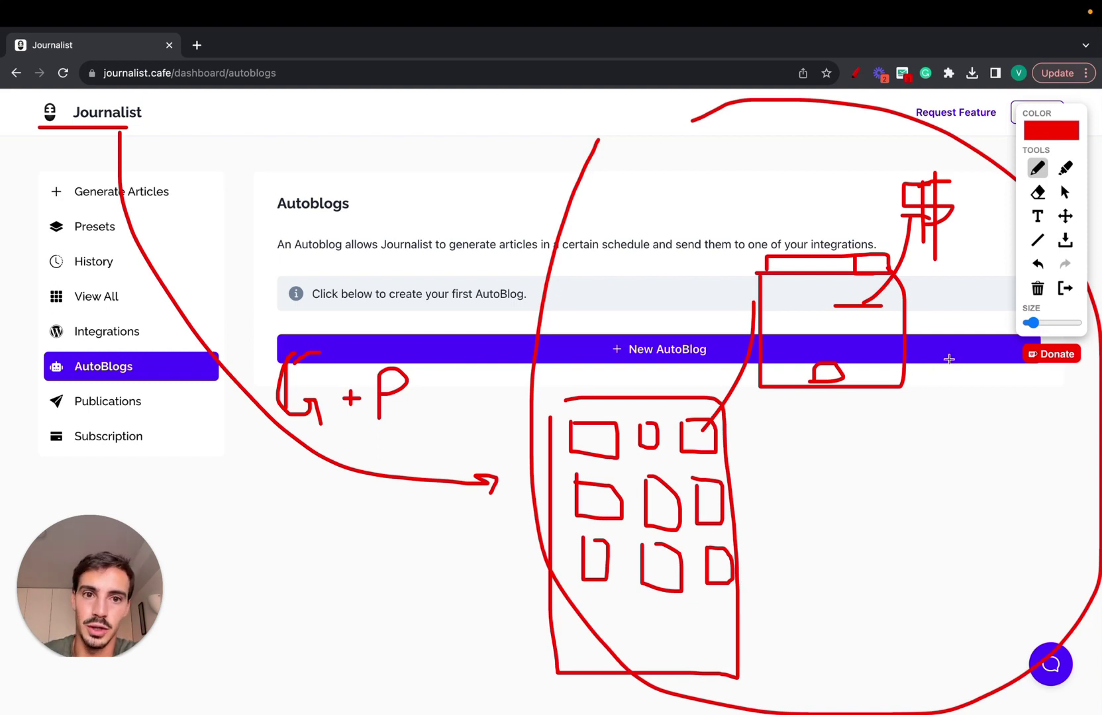
- Start a new AutoBlog named 'Shopfiy Store (gardening store)', leaving the Preset unchosen
{"action": "left_click", "coordinate": [1065, 289]}
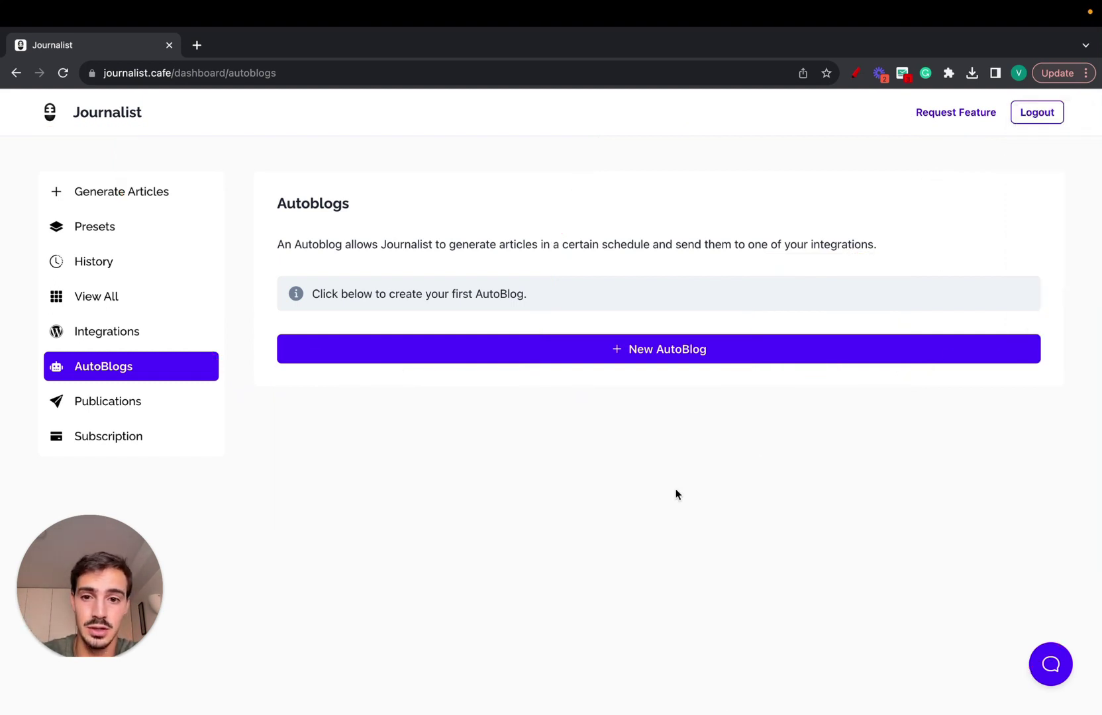
{"action": "left_click", "coordinate": [613, 349]}
{"action": "scroll", "coordinate": [614, 345], "scroll_direction": "down", "scroll_amount": 1}
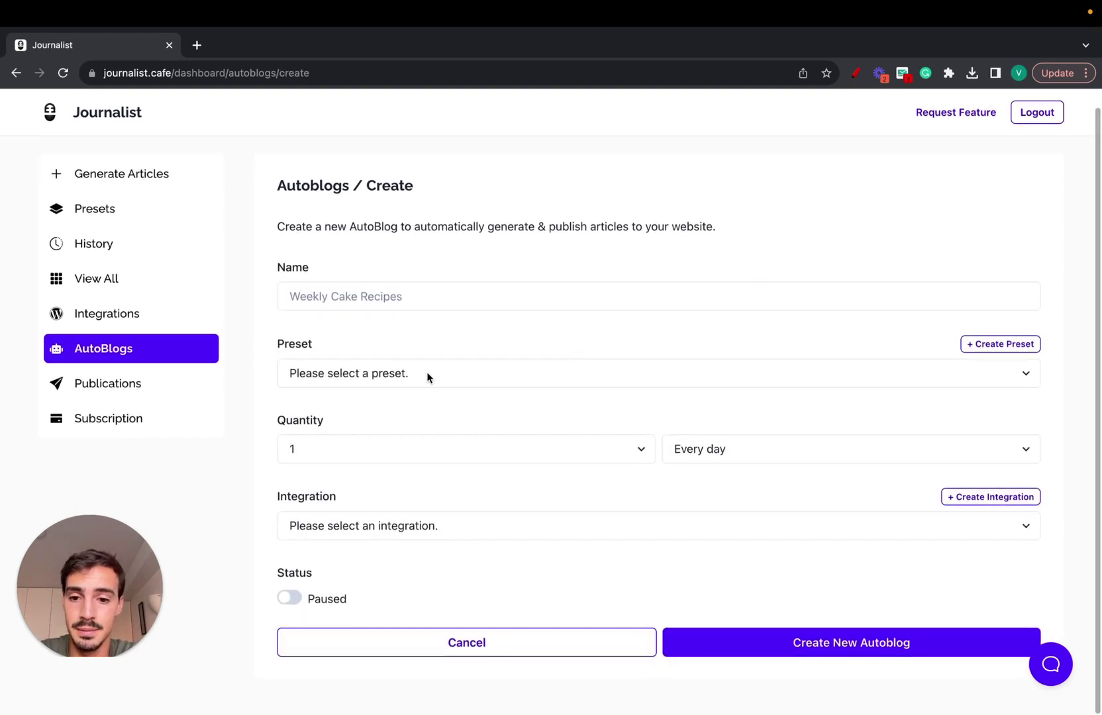
{"action": "left_click", "coordinate": [352, 298]}
{"action": "type", "text": "Shopfi"}
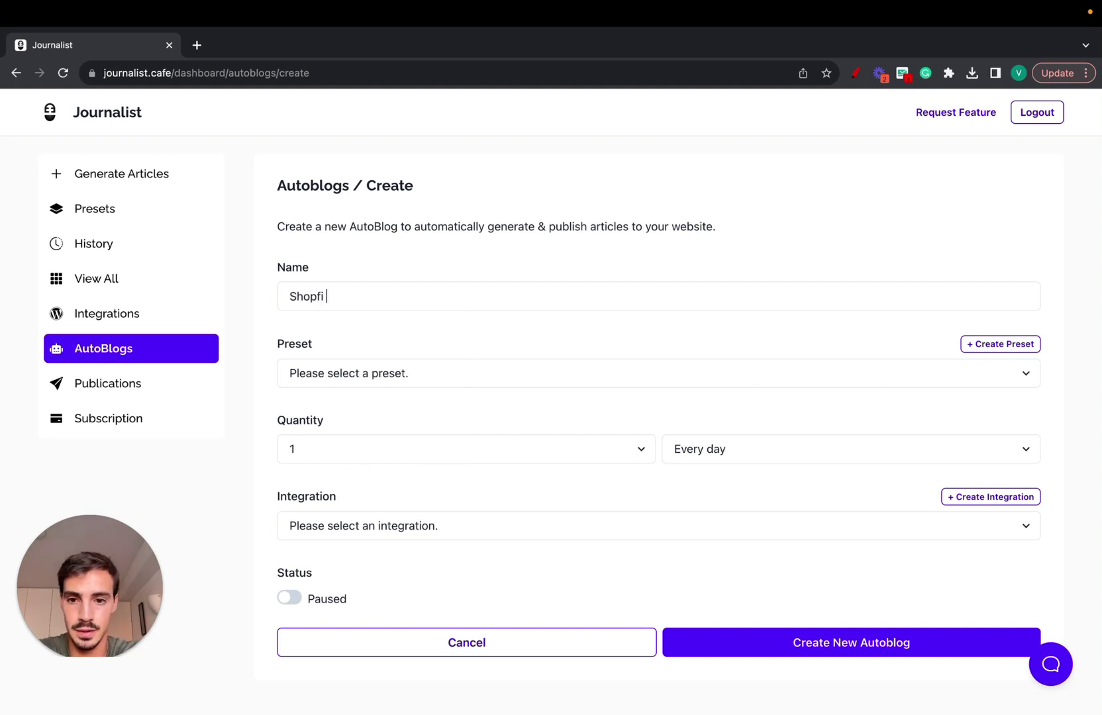
{"action": "type", "text": "y Sto"}
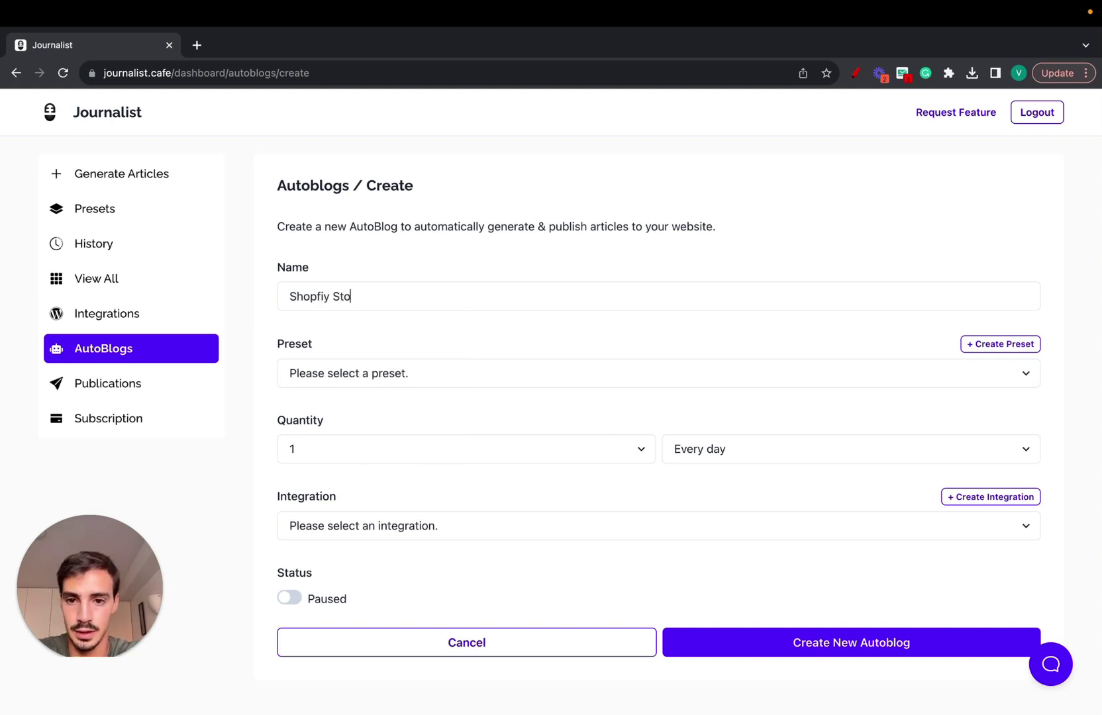
{"action": "type", "text": "re (gardening store"}
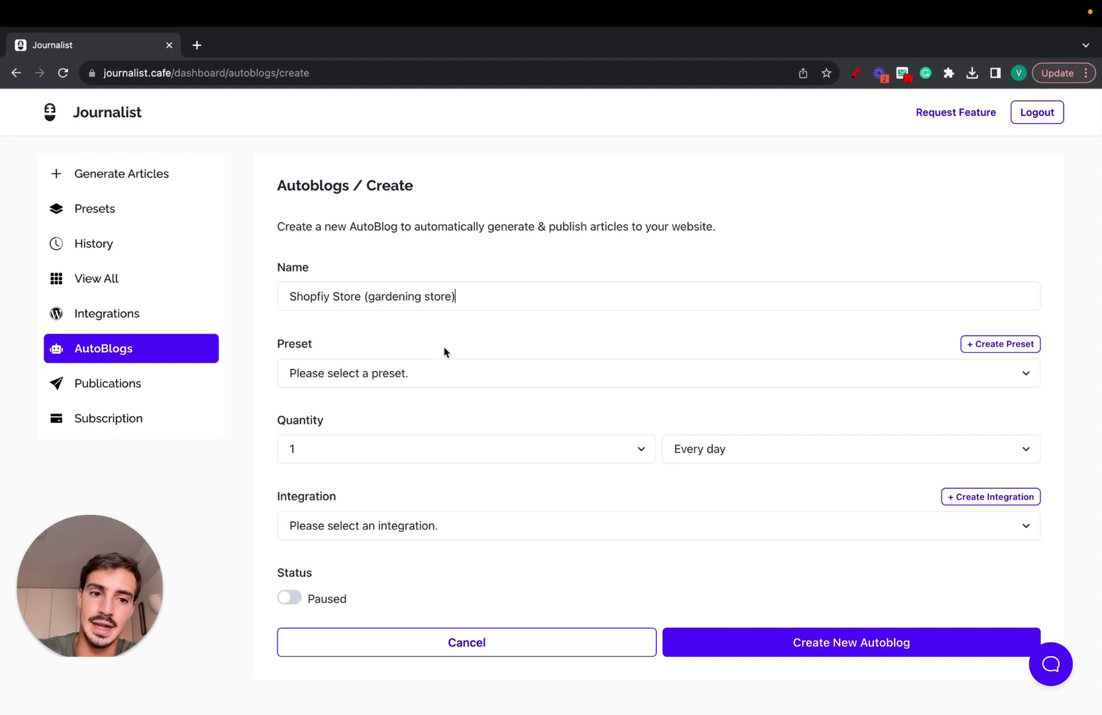
{"action": "left_click", "coordinate": [439, 372]}
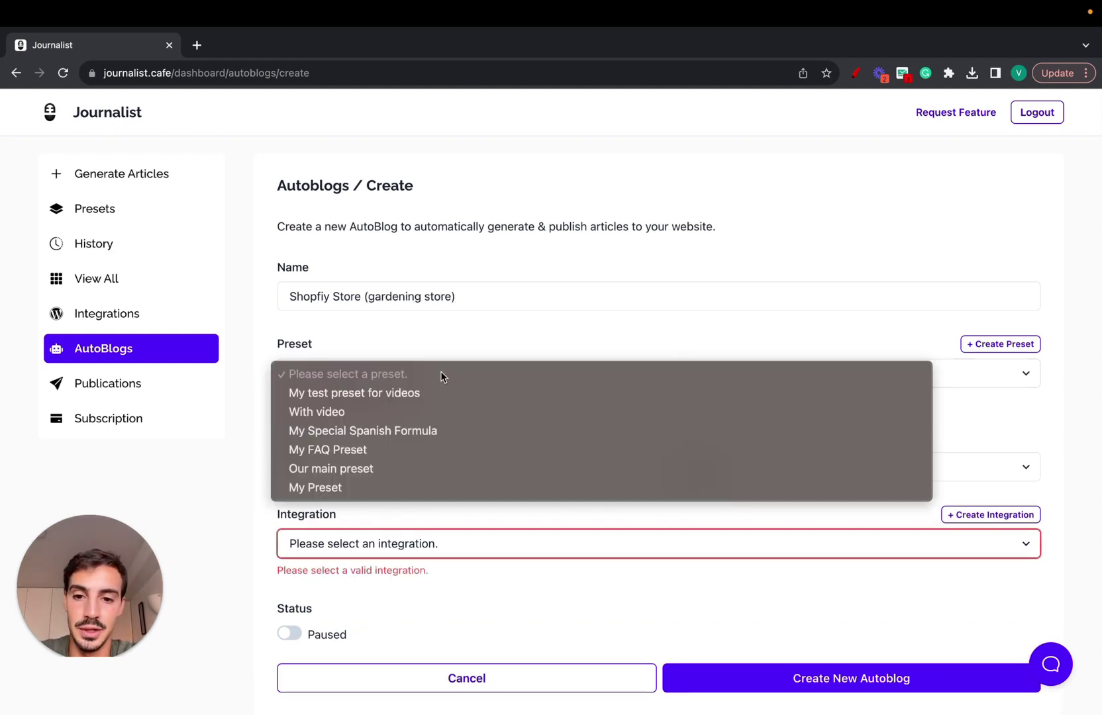
{"action": "left_click", "coordinate": [461, 338]}
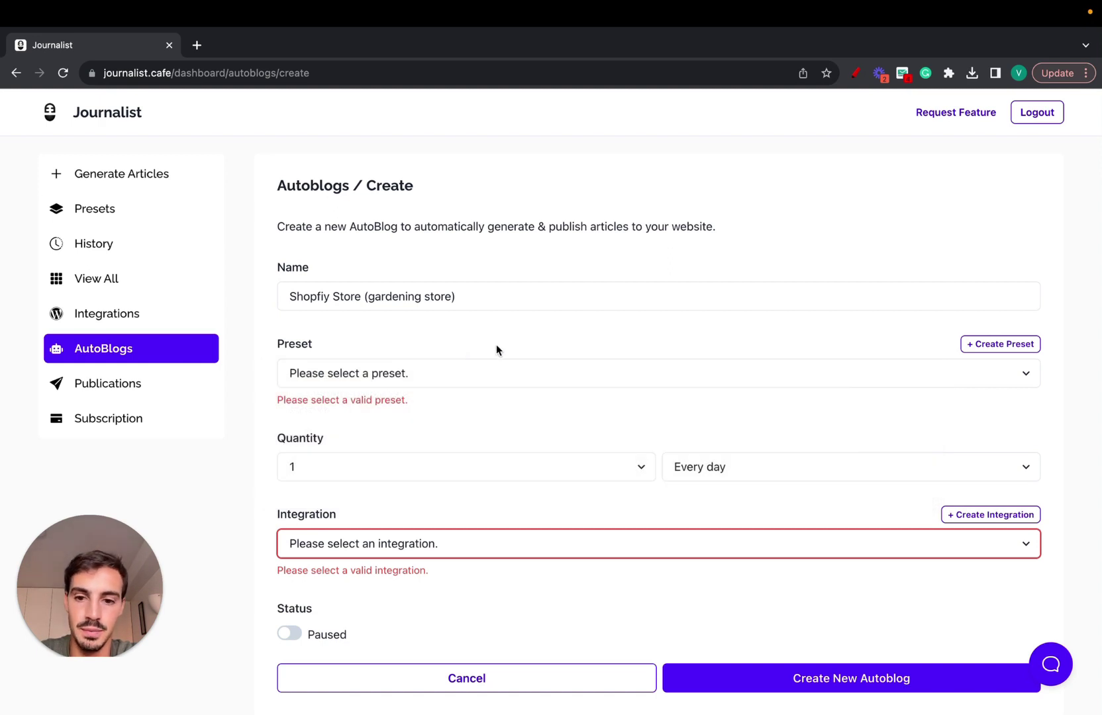
- Open Create Preset and collapse its sections from Base through Formatting
{"action": "left_click", "coordinate": [999, 344]}
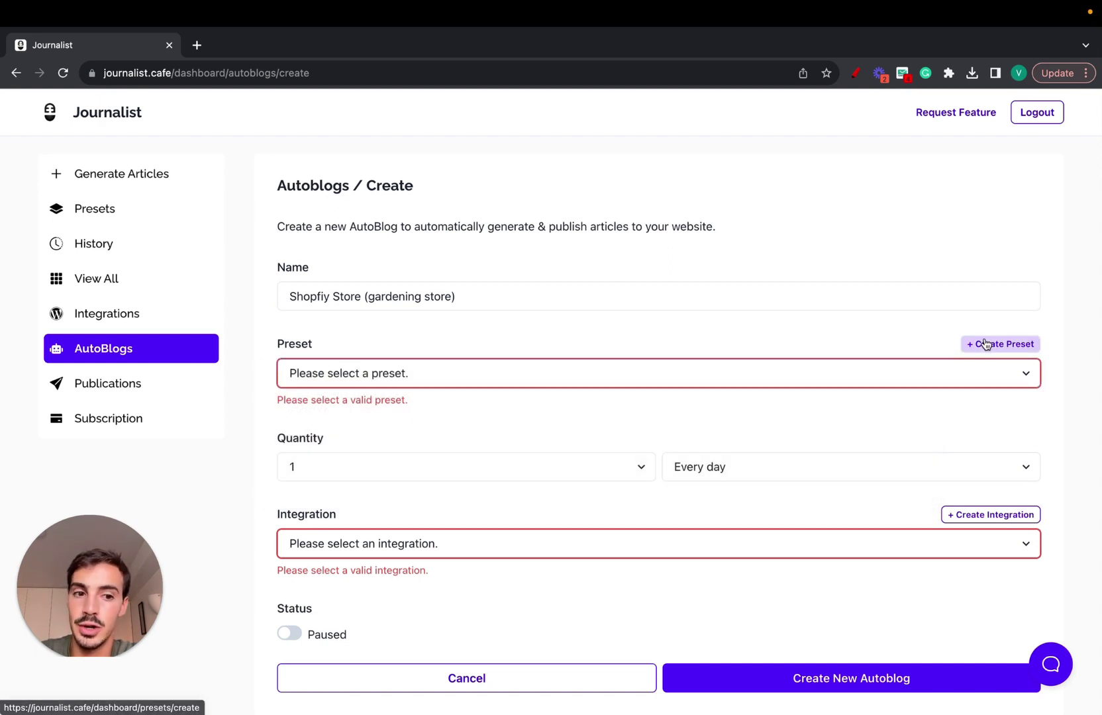
{"action": "left_click", "coordinate": [613, 376]}
{"action": "left_click", "coordinate": [523, 403]}
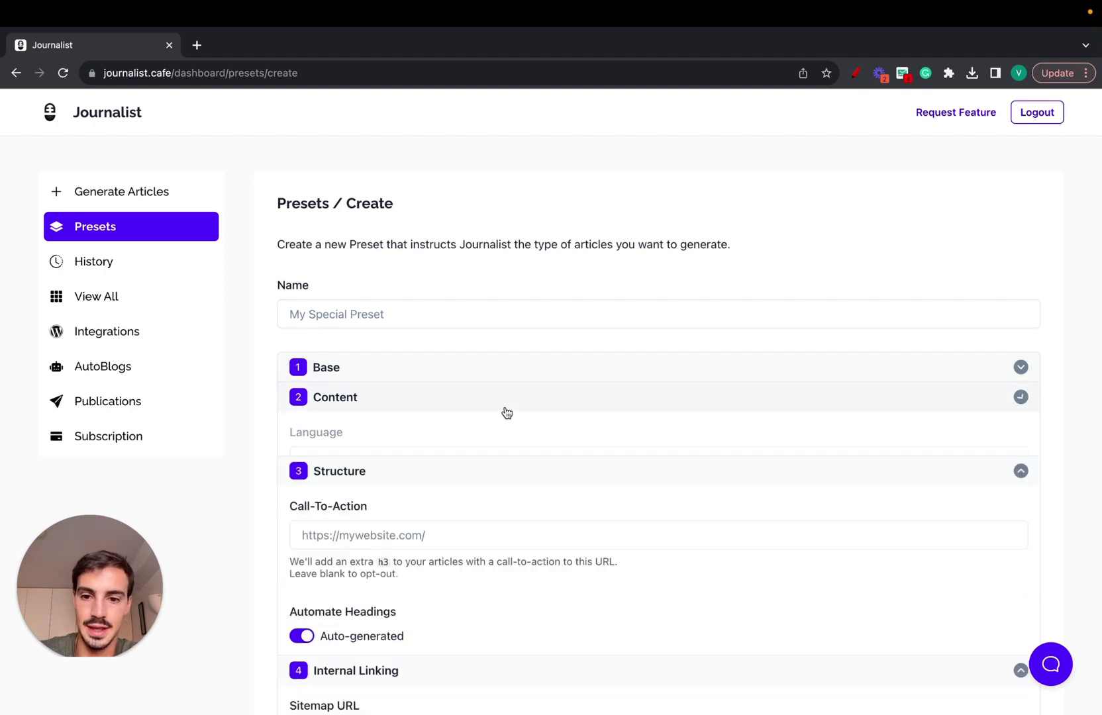
{"action": "left_click", "coordinate": [474, 429]}
{"action": "left_click", "coordinate": [449, 459]}
{"action": "left_click", "coordinate": [435, 490]}
{"action": "left_click", "coordinate": [424, 521]}
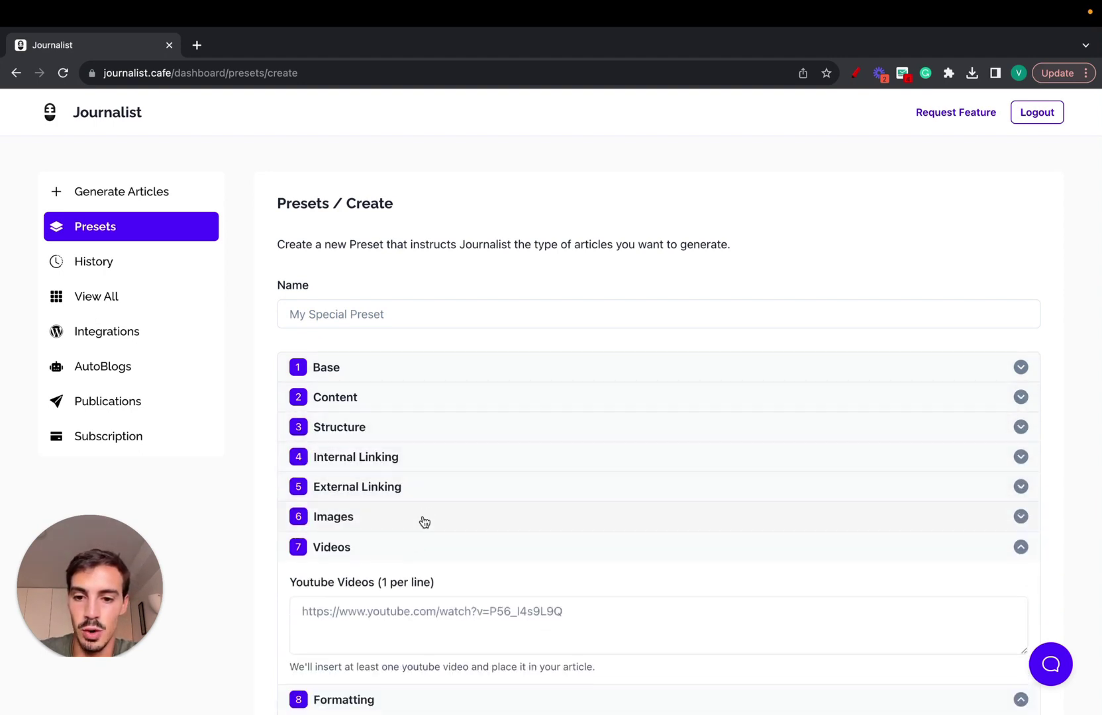
{"action": "left_click", "coordinate": [412, 546]}
{"action": "left_click", "coordinate": [400, 576]}
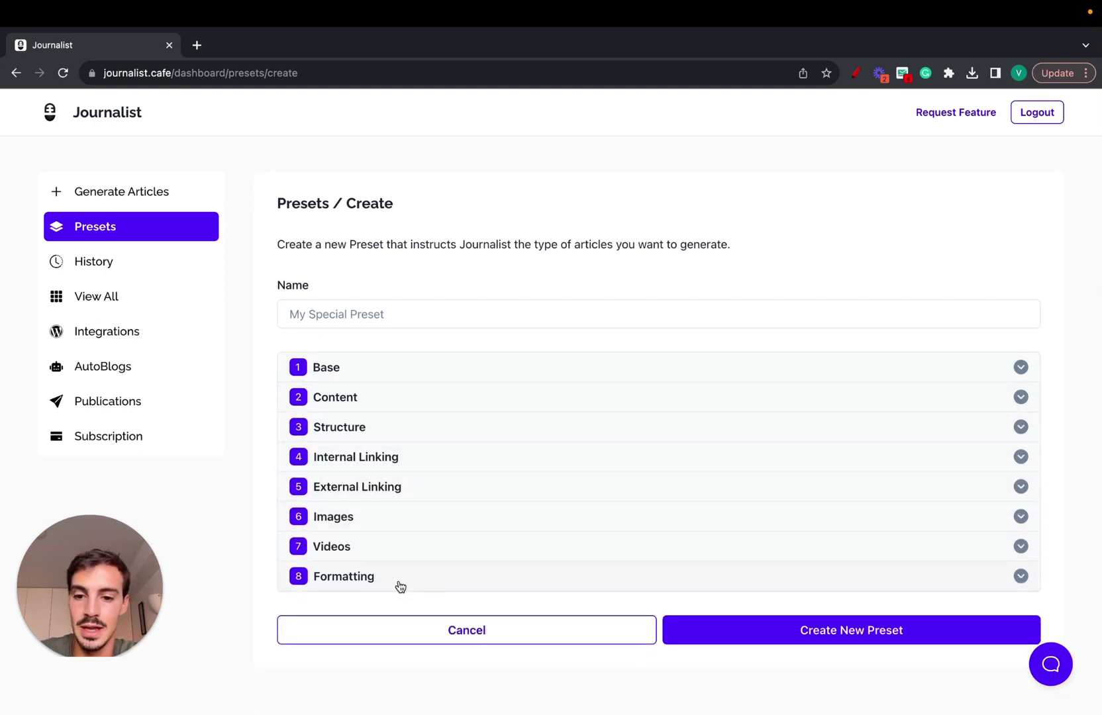
- Expand Base and enter 'Shopify Gardening Store' as the preset name
{"action": "left_click", "coordinate": [718, 365]}
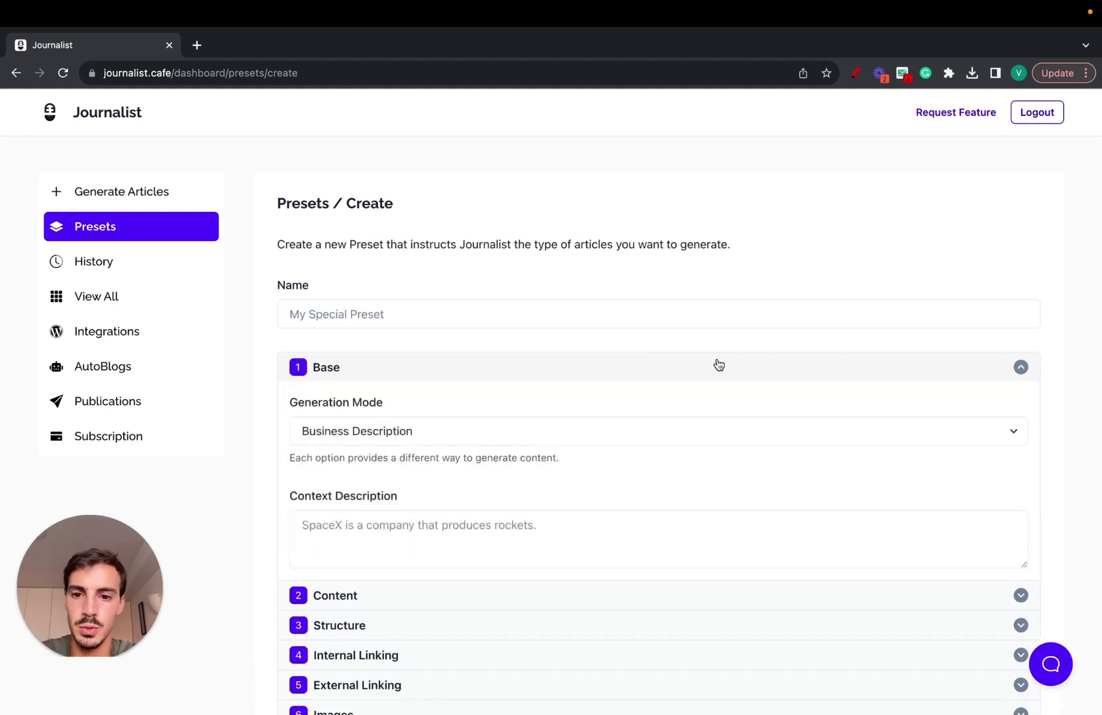
{"action": "scroll", "coordinate": [596, 327], "scroll_direction": "down", "scroll_amount": 1}
{"action": "left_click", "coordinate": [513, 293]}
{"action": "type", "text": "S"}
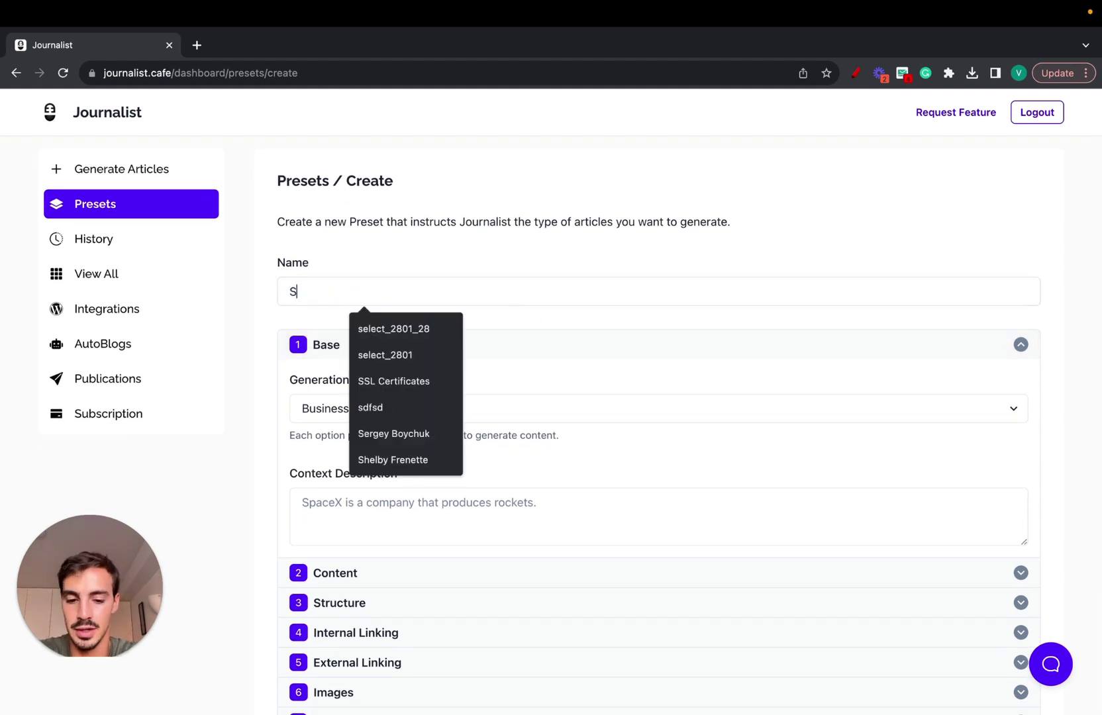
{"action": "type", "text": "hopofy"}
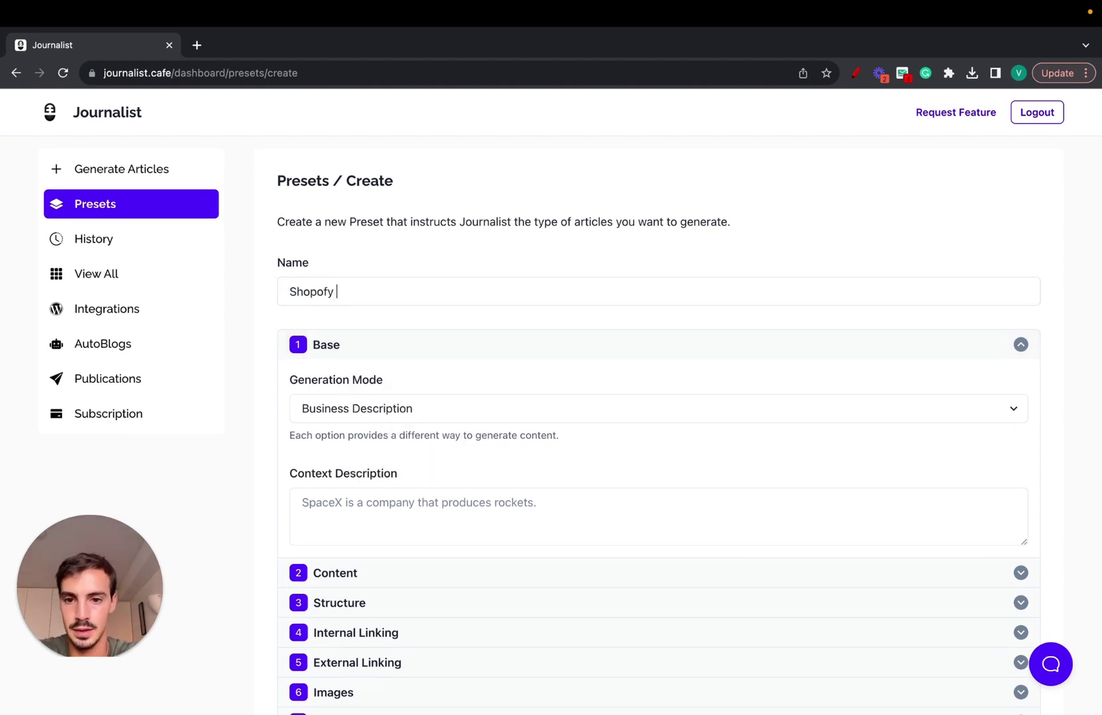
{"action": "key", "text": "BackSpace"}
{"action": "key", "text": "BackSpace"}
{"action": "key", "text": "BackSpace"}
{"action": "type", "text": "ify"}
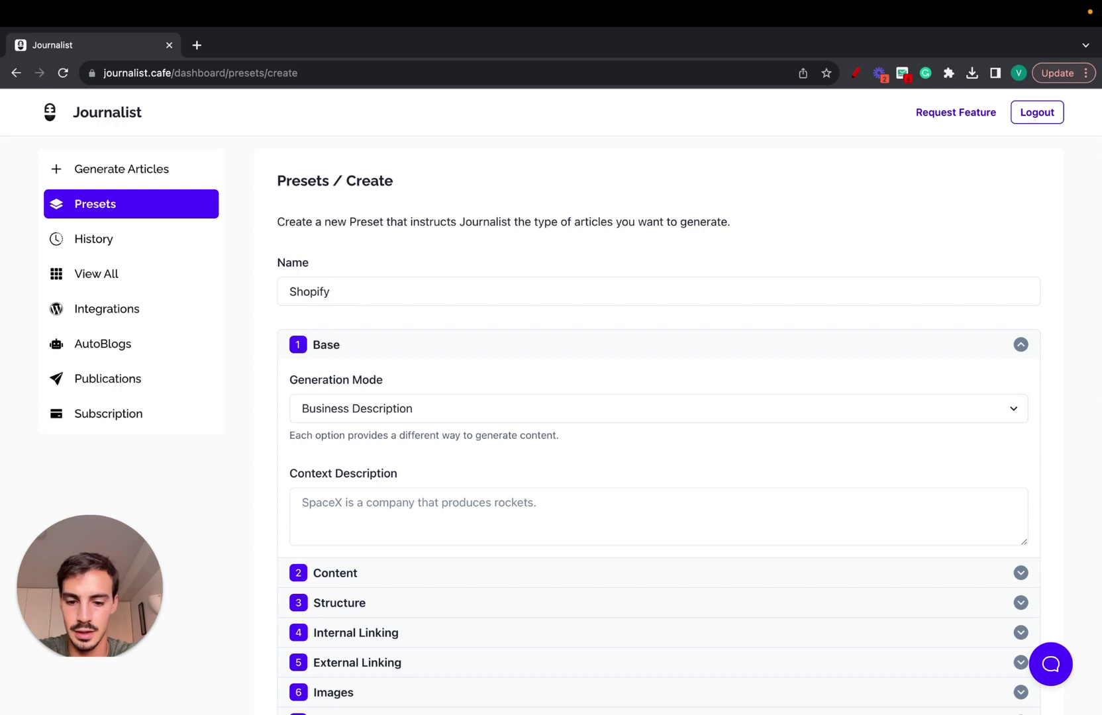
{"action": "type", "text": " Gardening St"}
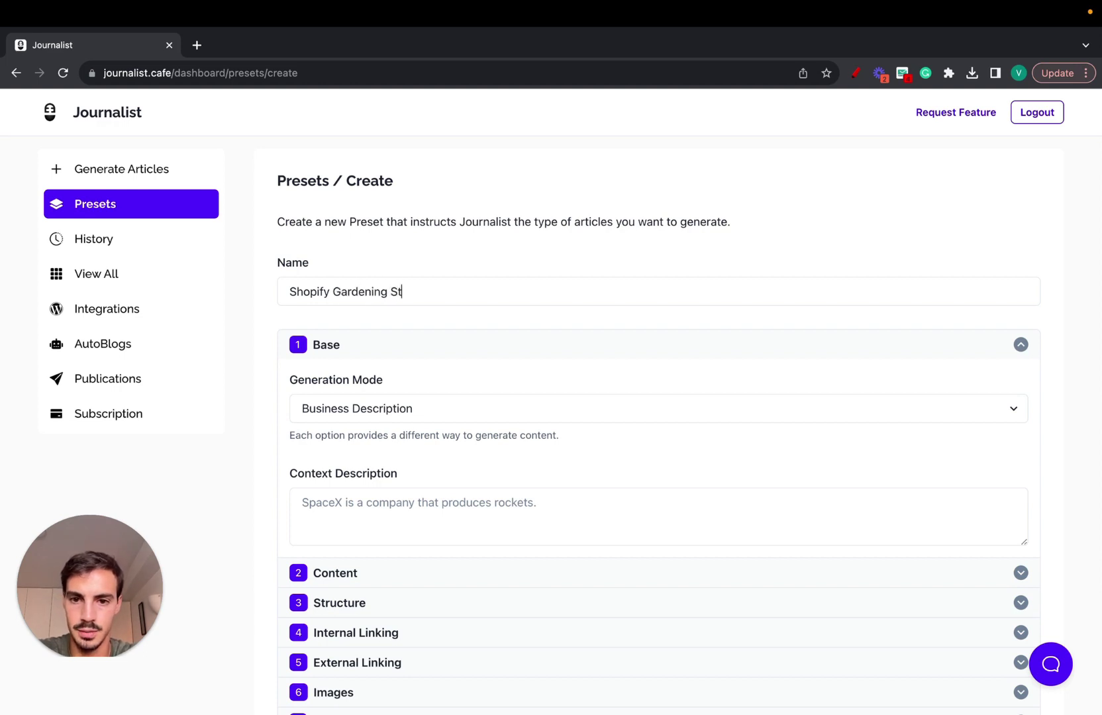
{"action": "type", "text": "ore"}
- Try the Specific Titles and Keyword-based generation modes, then return to Business Description
{"action": "scroll", "coordinate": [616, 277], "scroll_direction": "down", "scroll_amount": 3}
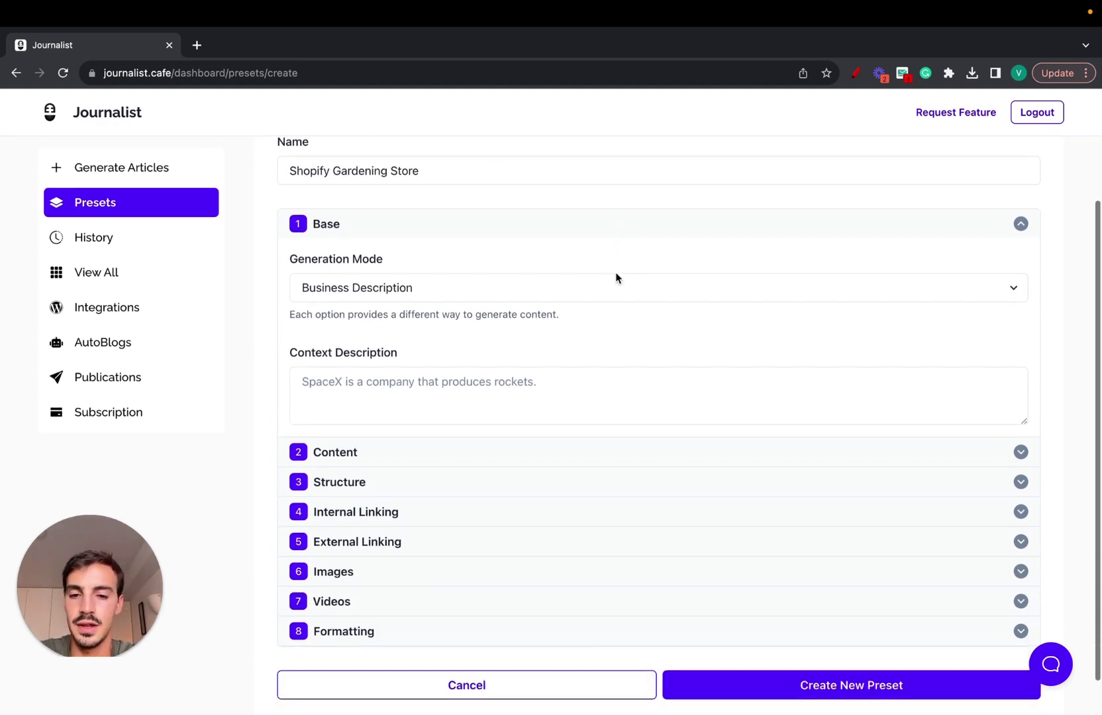
{"action": "left_click", "coordinate": [514, 283]}
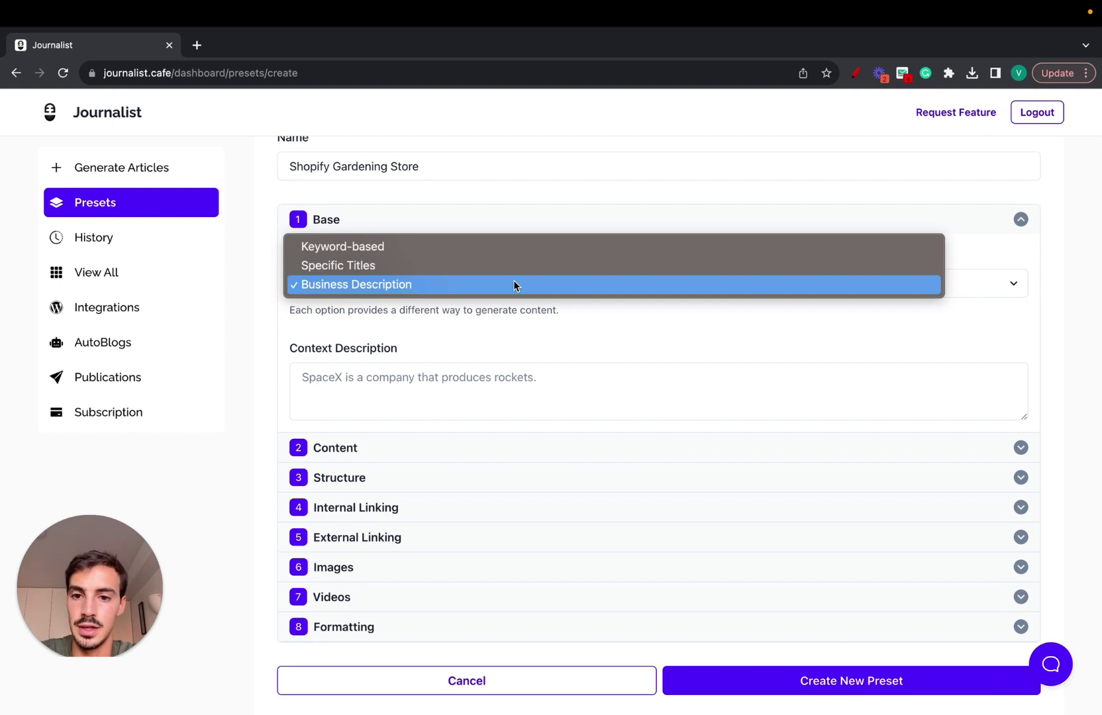
{"action": "left_click", "coordinate": [509, 265]}
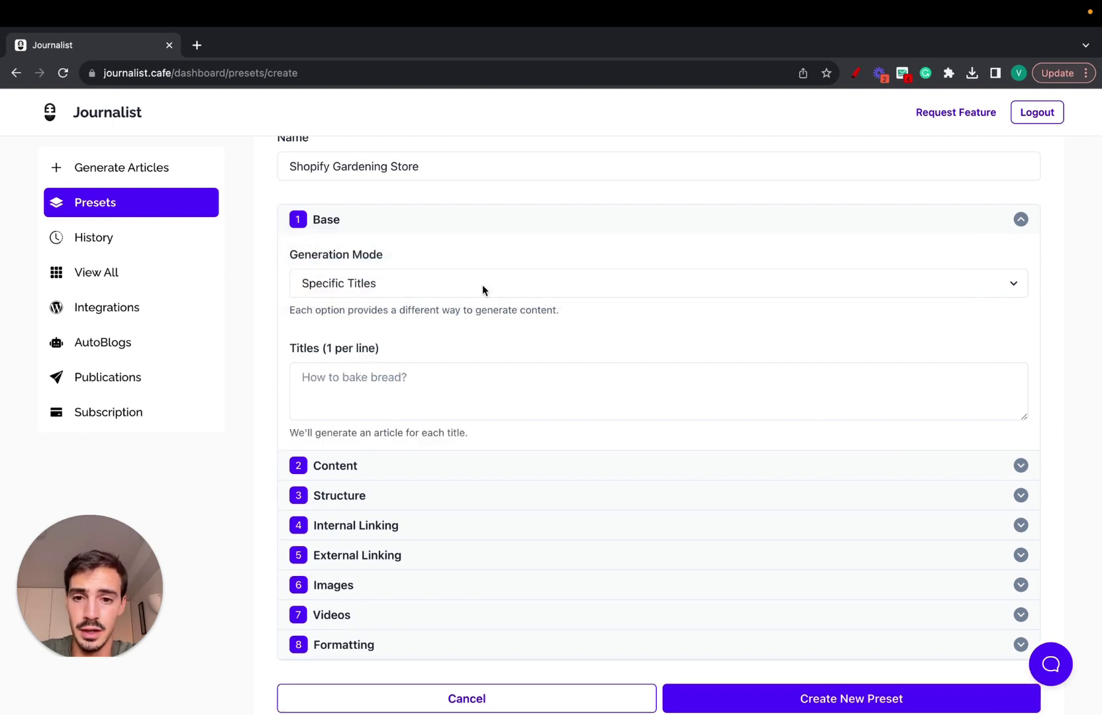
{"action": "left_click", "coordinate": [471, 284]}
{"action": "left_click", "coordinate": [463, 267]}
{"action": "left_click", "coordinate": [443, 287]}
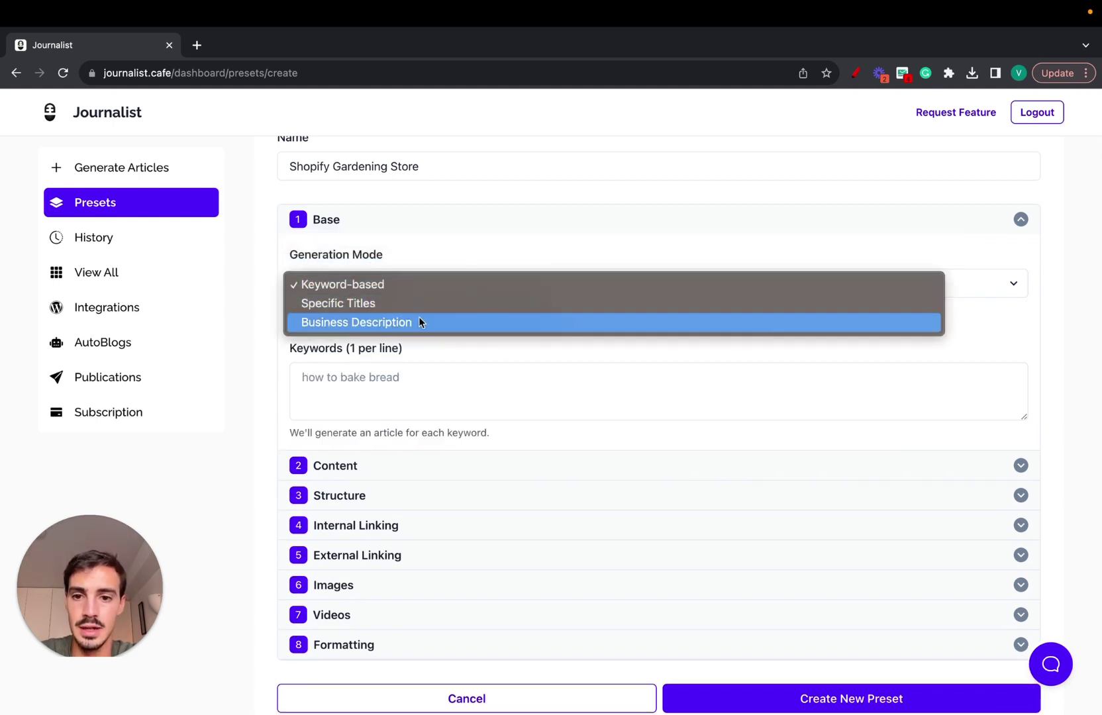
{"action": "left_click", "coordinate": [417, 322]}
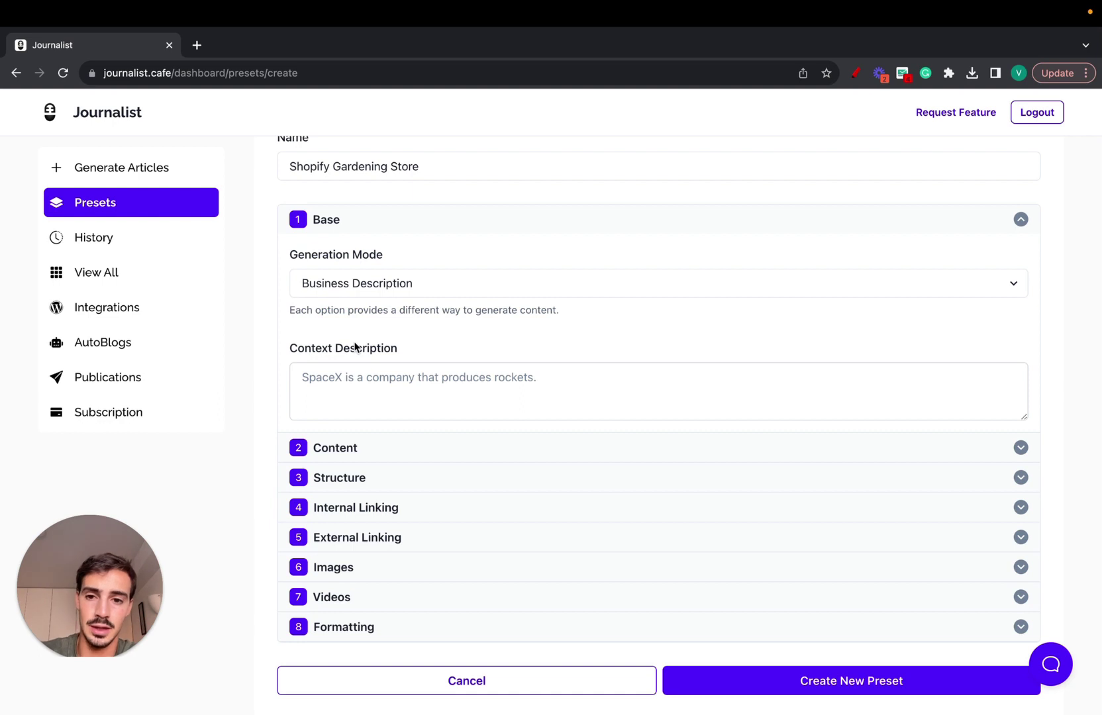
- Re-examine each mode's fields, settle on Business Description, and collapse Base
{"action": "left_click_drag", "start_coordinate": [291, 348], "coordinate": [550, 404]}
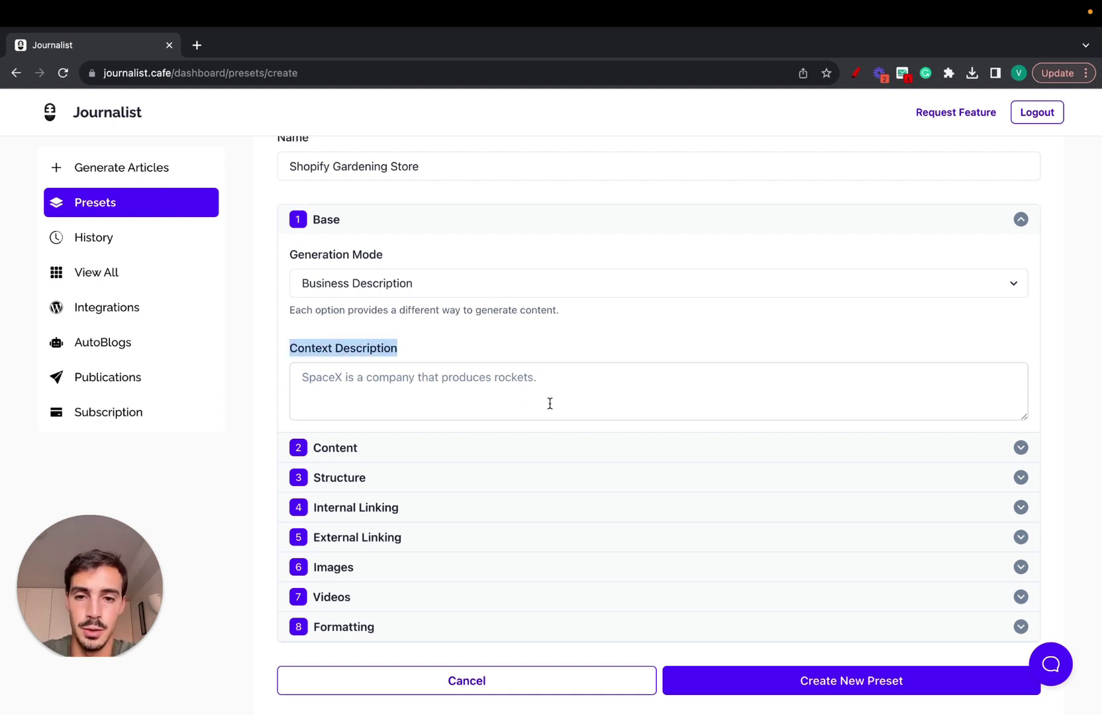
{"action": "left_click", "coordinate": [404, 284]}
{"action": "left_click", "coordinate": [394, 267]}
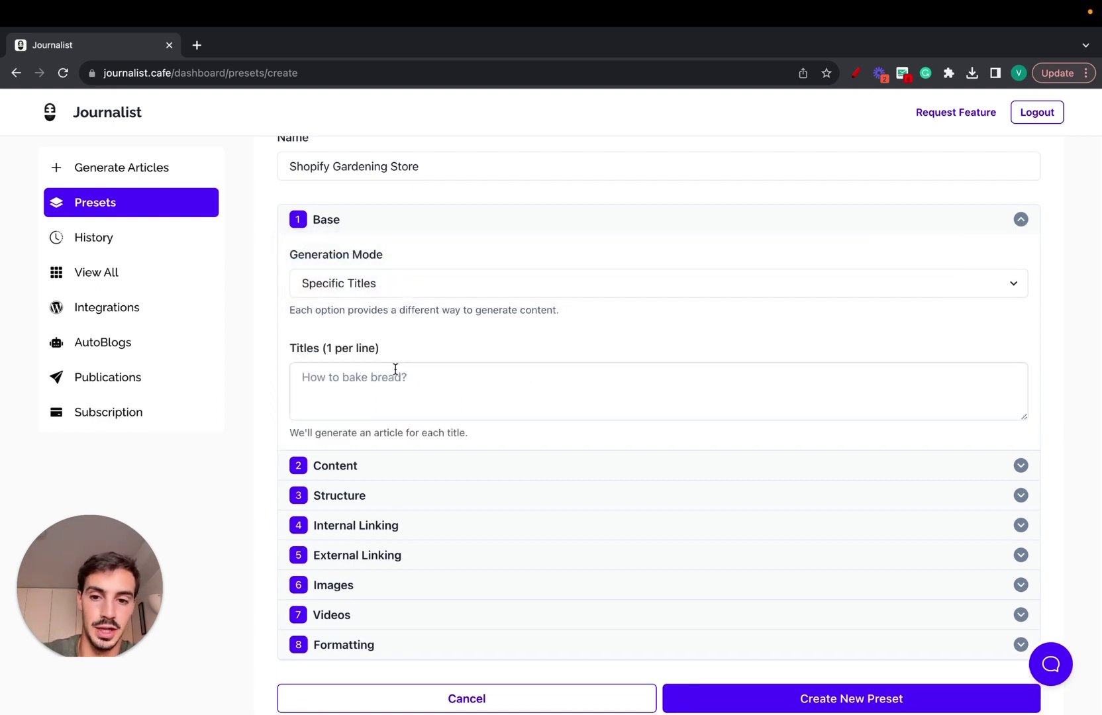
{"action": "left_click", "coordinate": [365, 284]}
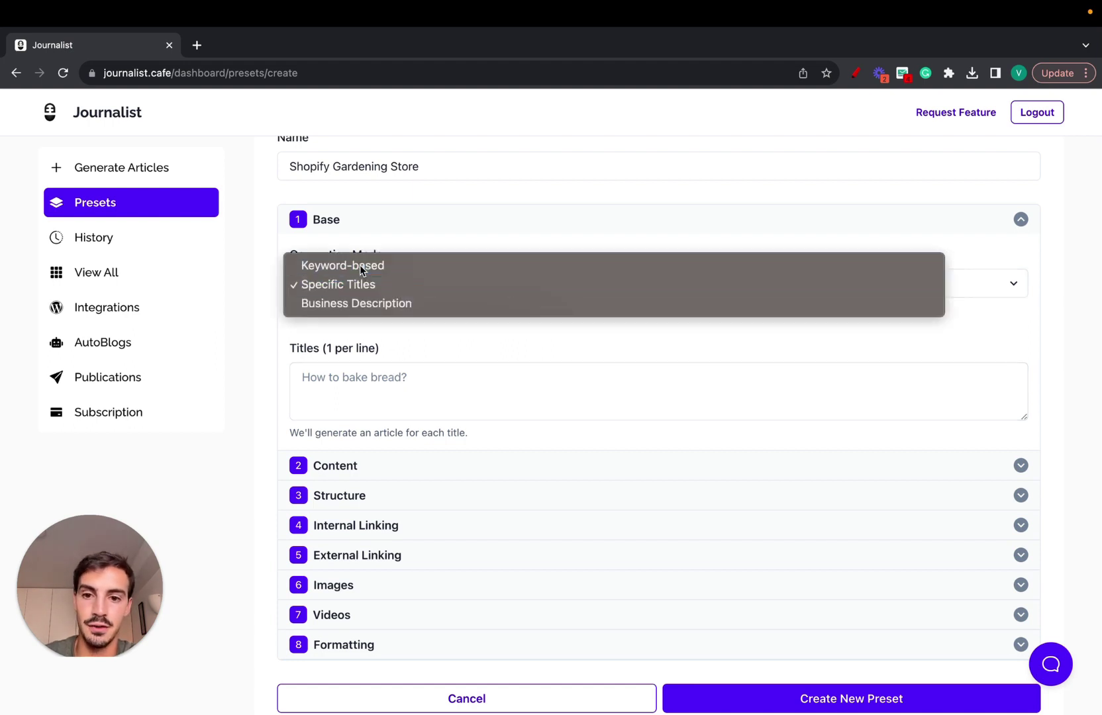
{"action": "left_click", "coordinate": [359, 265]}
{"action": "left_click", "coordinate": [347, 375]}
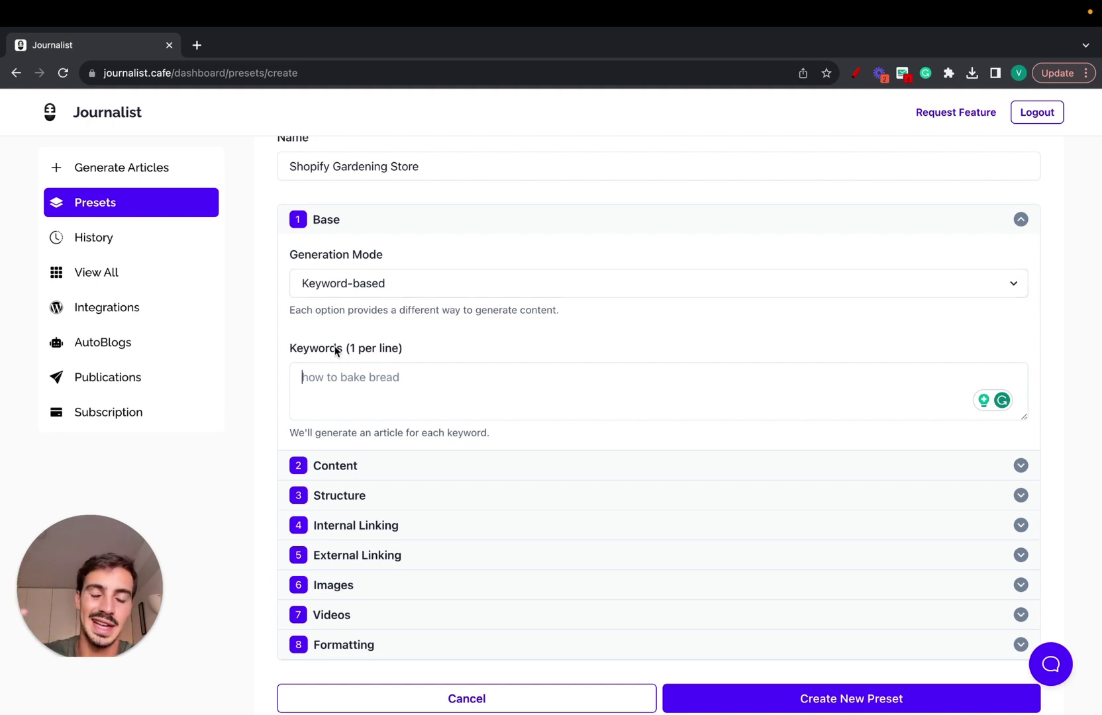
{"action": "left_click", "coordinate": [378, 278]}
{"action": "left_click", "coordinate": [368, 322]}
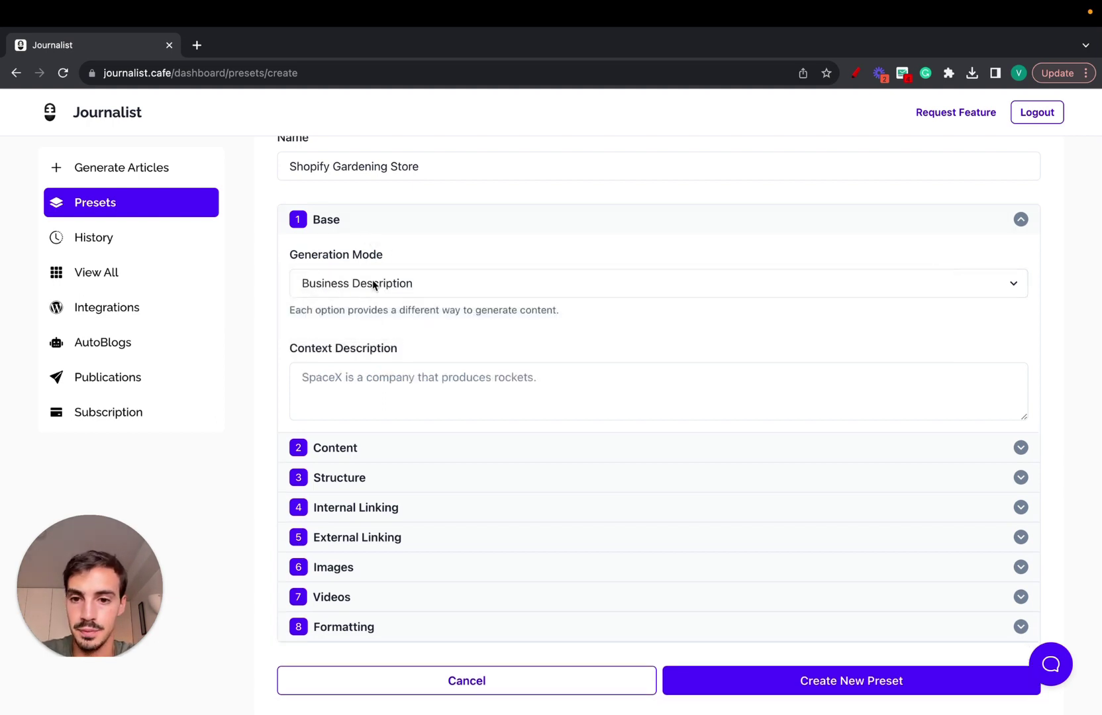
{"action": "left_click", "coordinate": [382, 226]}
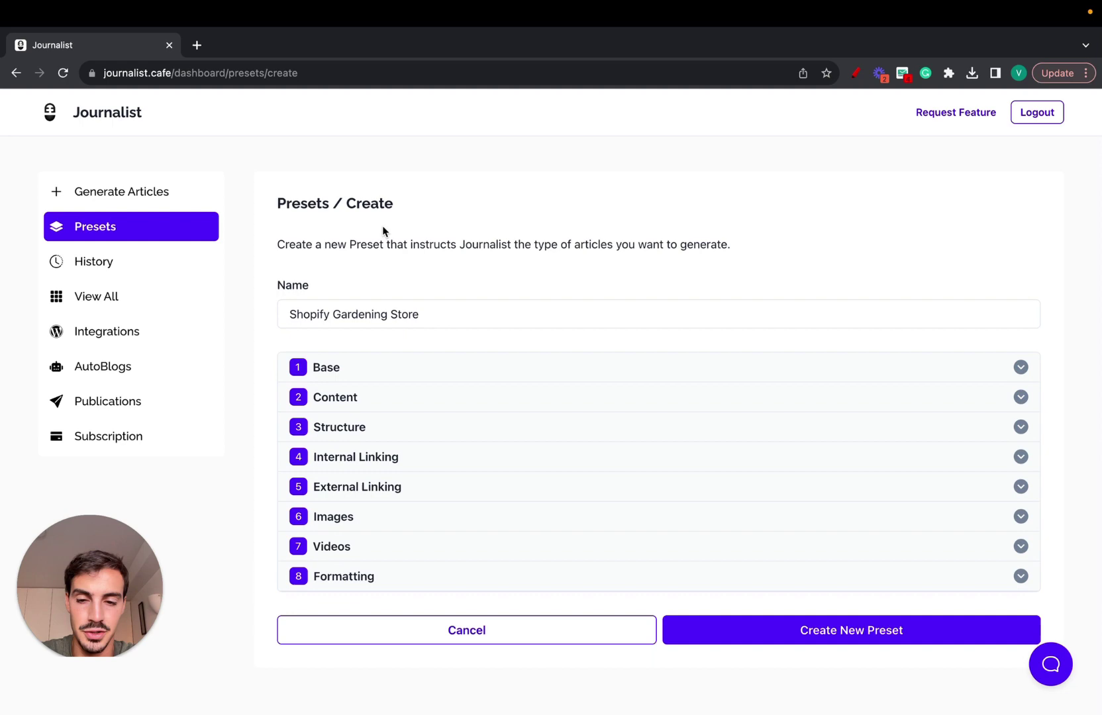
- Expand Content and browse the article languages, keeping English
{"action": "left_click", "coordinate": [370, 400]}
{"action": "scroll", "coordinate": [366, 400], "scroll_direction": "down", "scroll_amount": 1}
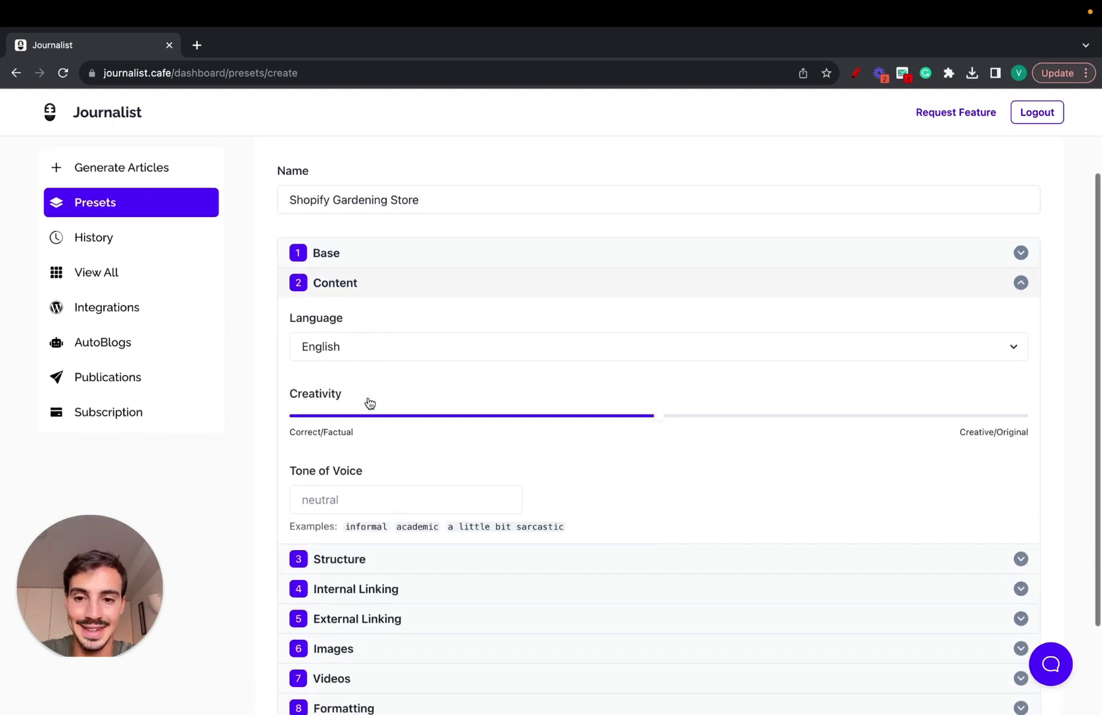
{"action": "left_click", "coordinate": [469, 342]}
{"action": "scroll", "coordinate": [441, 521], "scroll_direction": "down", "scroll_amount": 10}
{"action": "scroll", "coordinate": [442, 115], "scroll_direction": "up", "scroll_amount": 20}
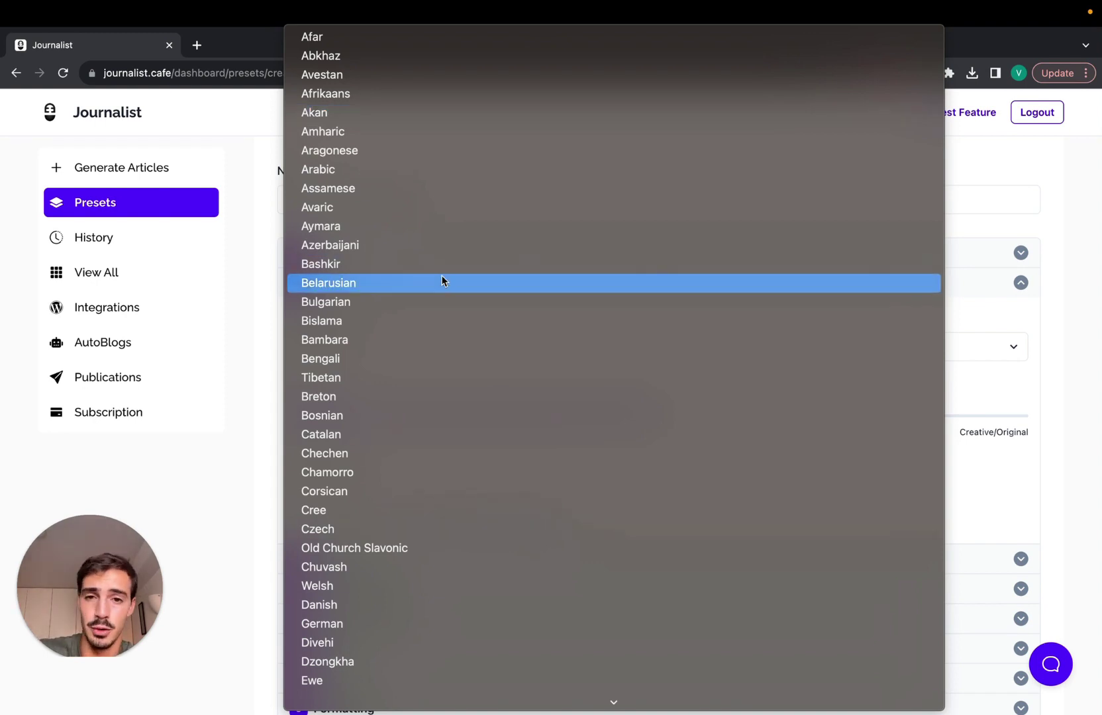
{"action": "scroll", "coordinate": [420, 454], "scroll_direction": "down", "scroll_amount": 15}
{"action": "scroll", "coordinate": [421, 457], "scroll_direction": "down", "scroll_amount": 10}
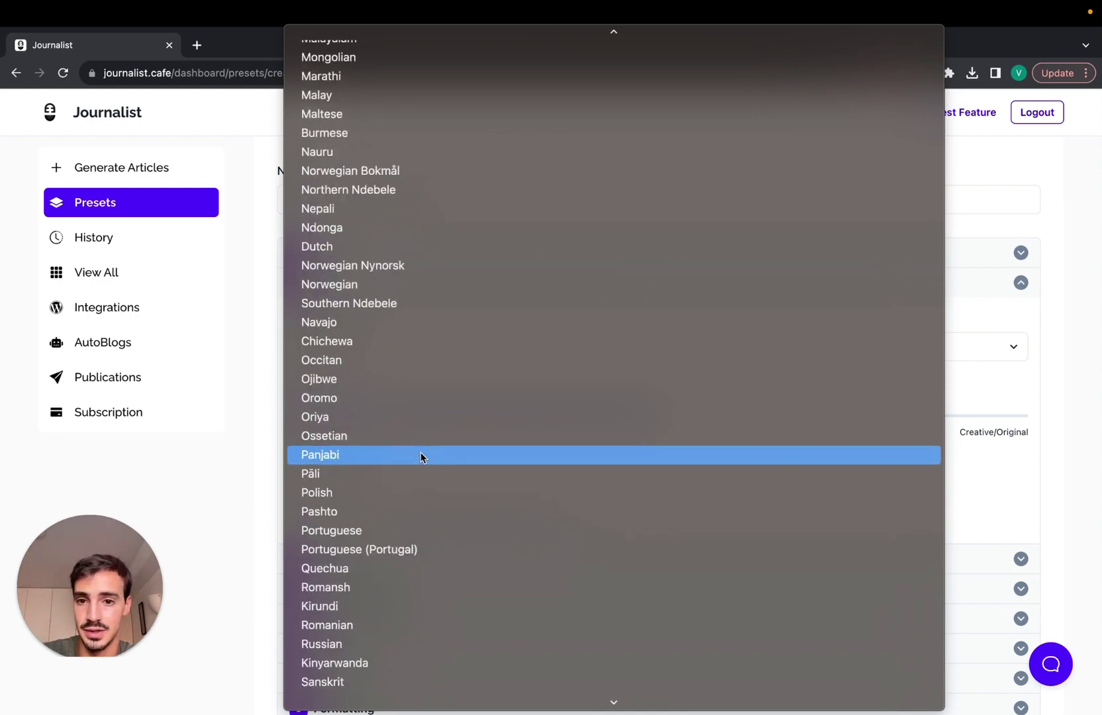
{"action": "scroll", "coordinate": [421, 432], "scroll_direction": "up", "scroll_amount": 14}
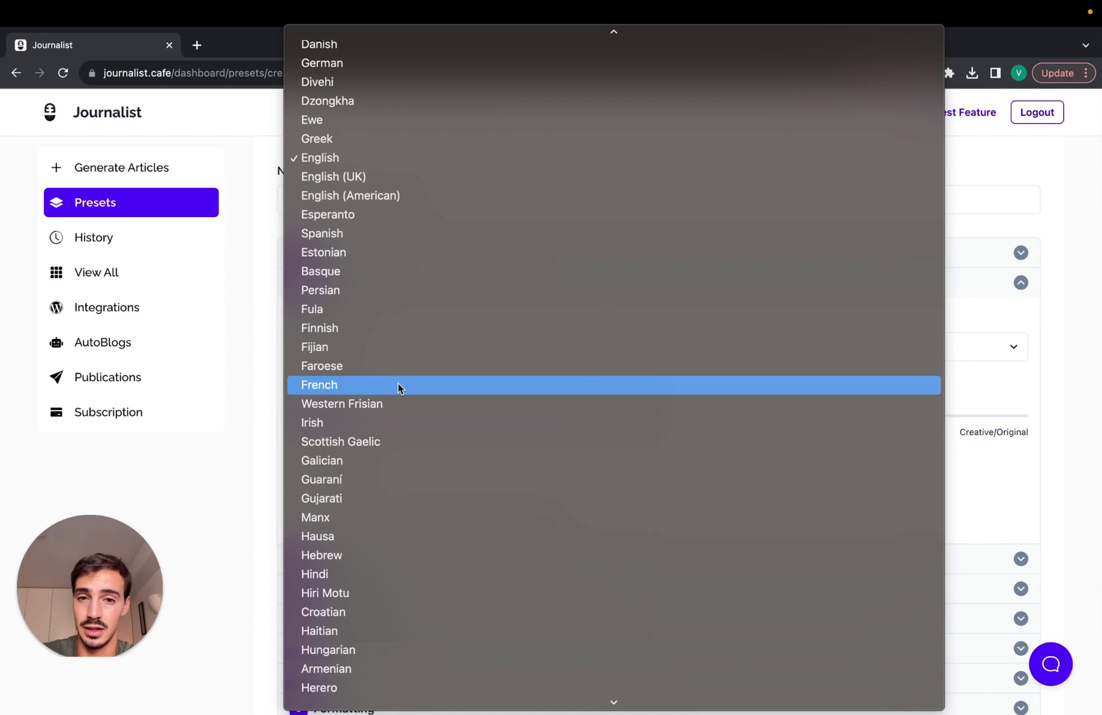
{"action": "left_click", "coordinate": [268, 283]}
- Set the Creativity slider to roughly the middle of the scale
{"action": "scroll", "coordinate": [268, 283], "scroll_direction": "down", "scroll_amount": 1}
{"action": "scroll", "coordinate": [268, 282], "scroll_direction": "down", "scroll_amount": 3}
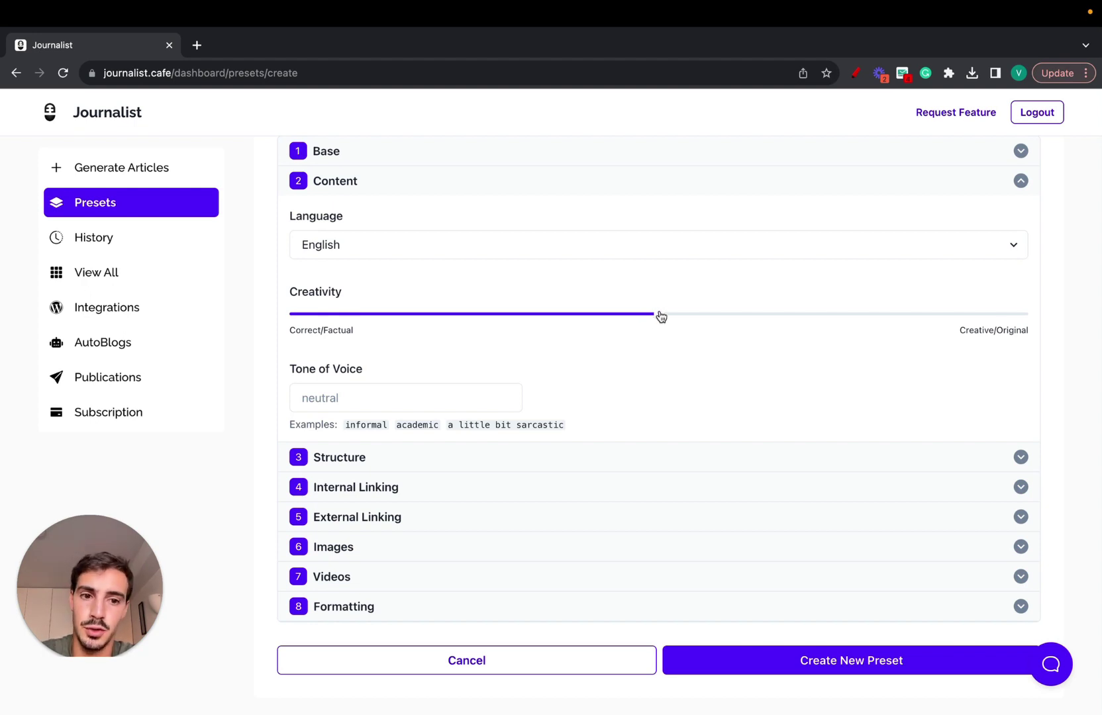
{"action": "left_click_drag", "start_coordinate": [660, 316], "coordinate": [1050, 336]}
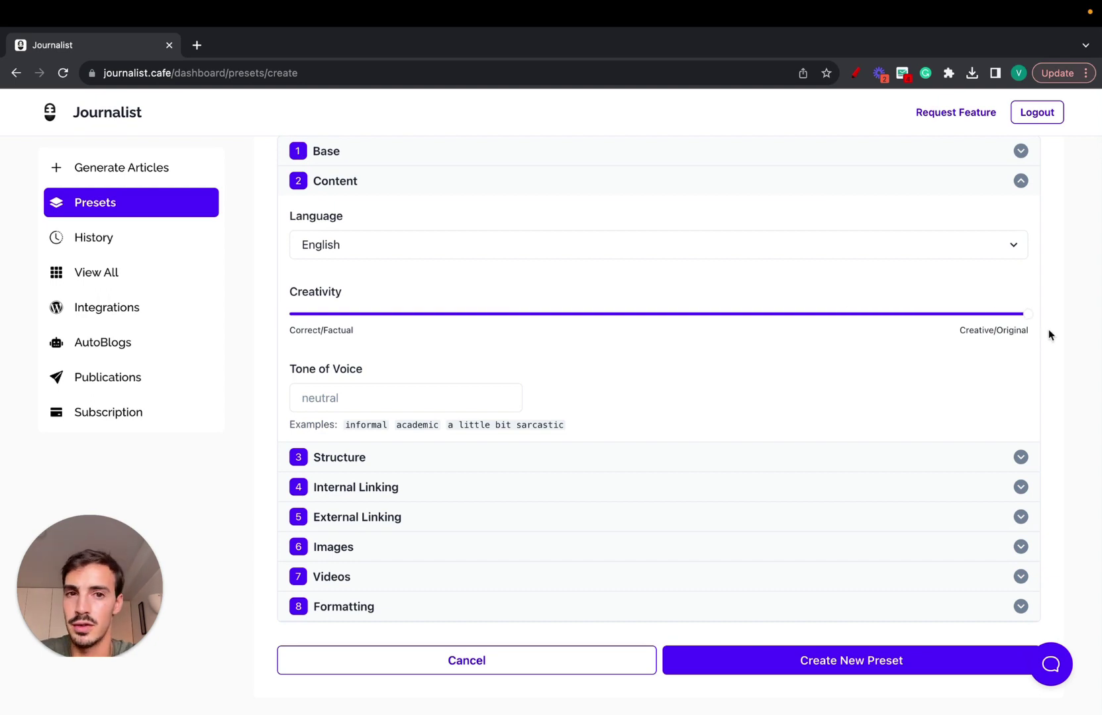
{"action": "left_click", "coordinate": [629, 317]}
- Review the Tone of Voice field and its suggestions, leaving it empty
{"action": "left_click_drag", "start_coordinate": [290, 372], "coordinate": [418, 373]}
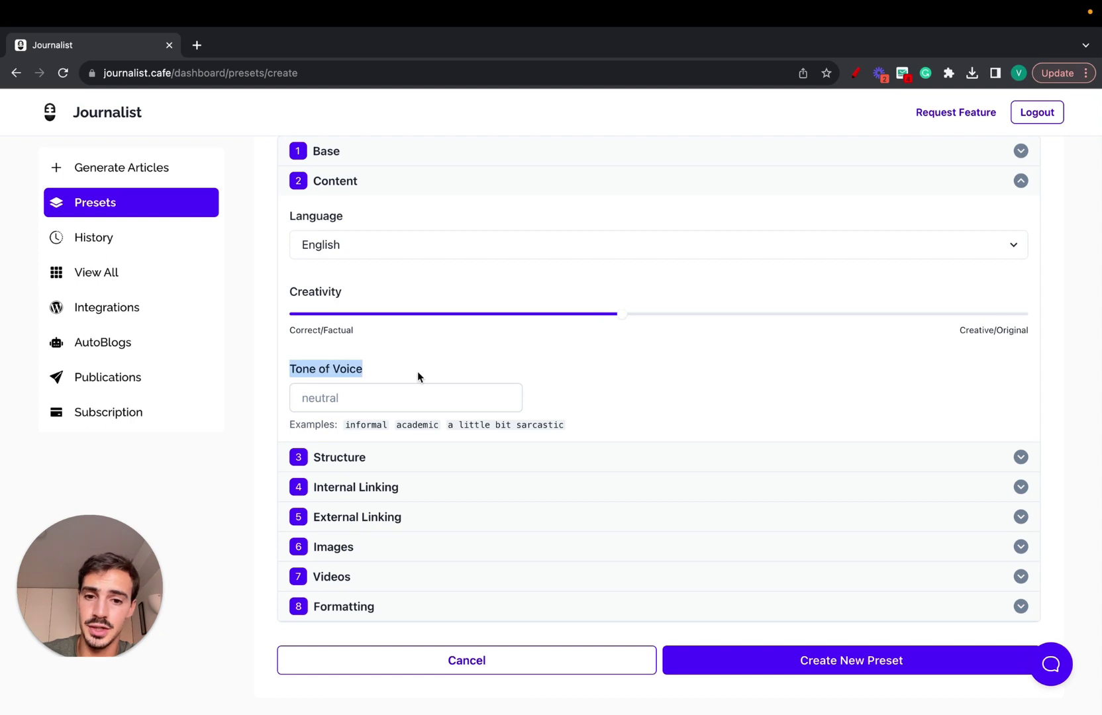
{"action": "left_click", "coordinate": [417, 371]}
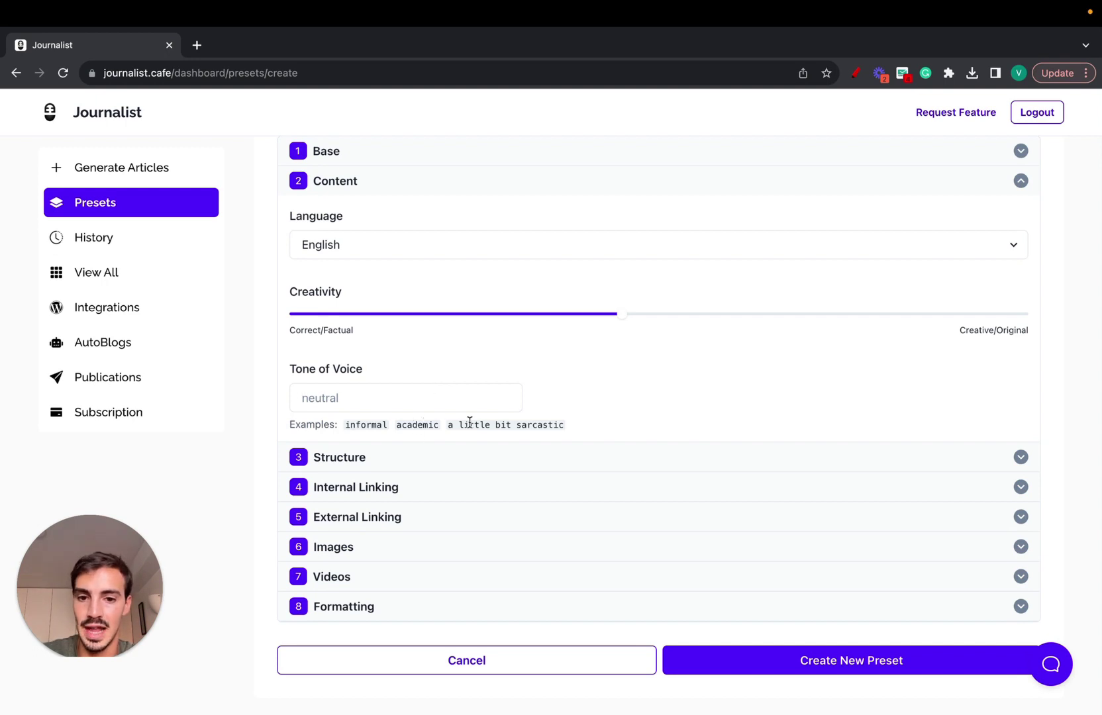
{"action": "left_click_drag", "start_coordinate": [448, 425], "coordinate": [623, 429]}
{"action": "left_click", "coordinate": [466, 399]}
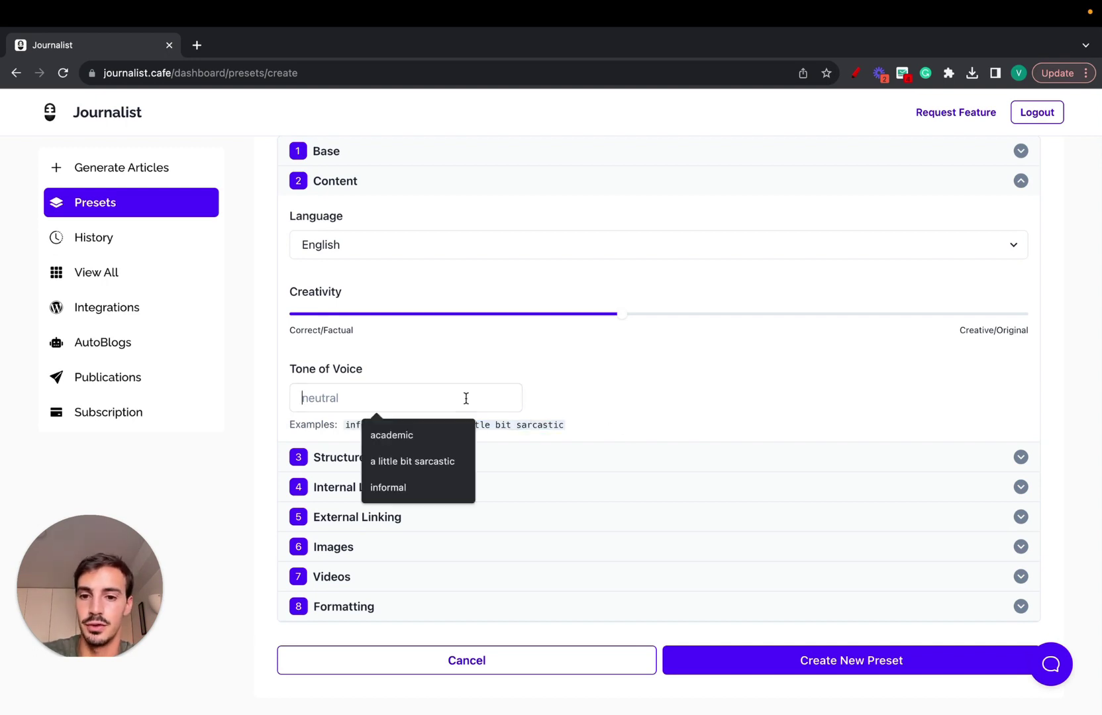
{"action": "left_click", "coordinate": [547, 383]}
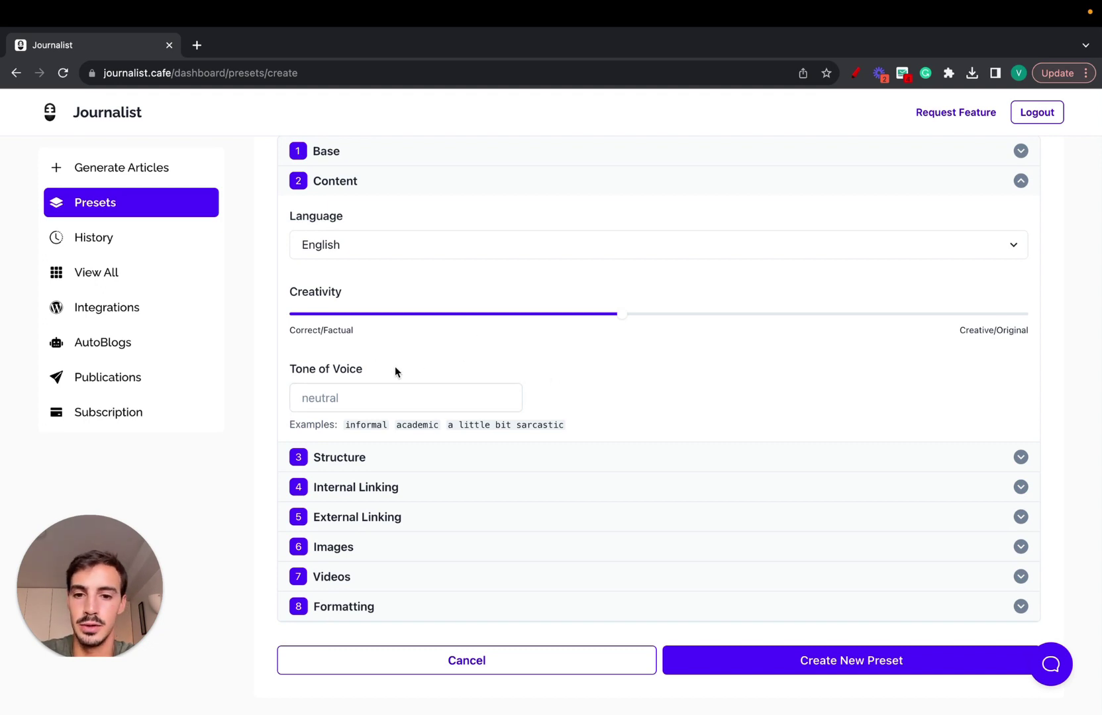
{"action": "left_click_drag", "start_coordinate": [288, 294], "coordinate": [388, 378]}
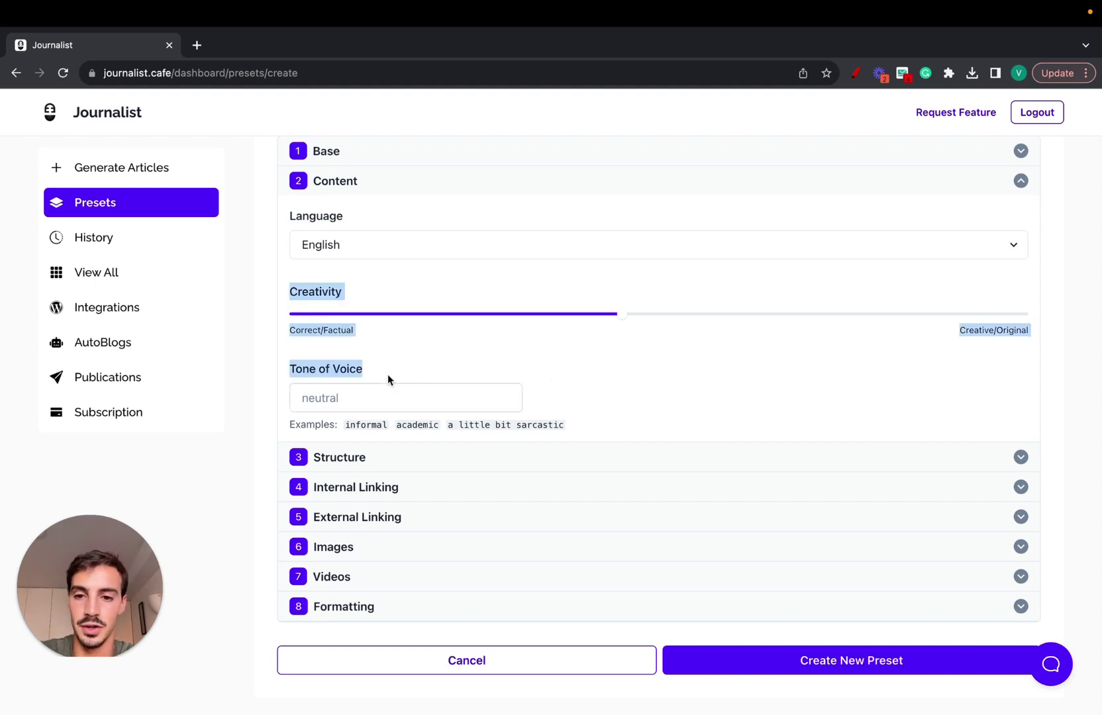
- Collapse Content, open Structure, and look through its fields including Call-To-Action URL
{"action": "left_click", "coordinate": [481, 200]}
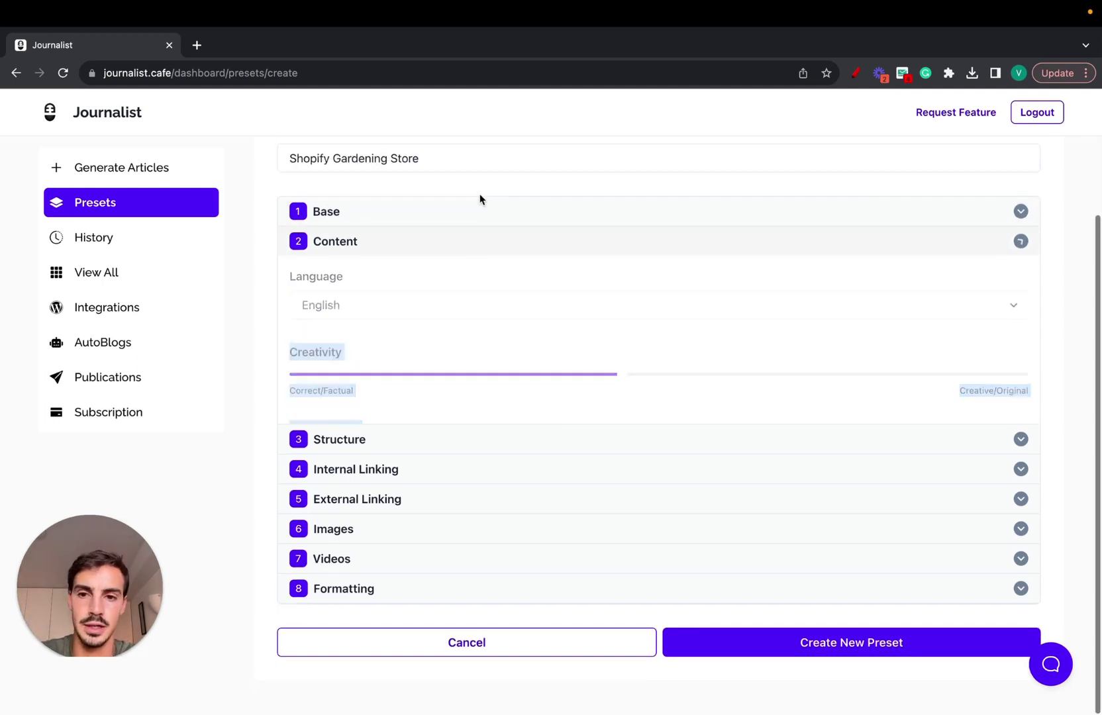
{"action": "left_click", "coordinate": [387, 435]}
{"action": "scroll", "coordinate": [358, 435], "scroll_direction": "down", "scroll_amount": 2}
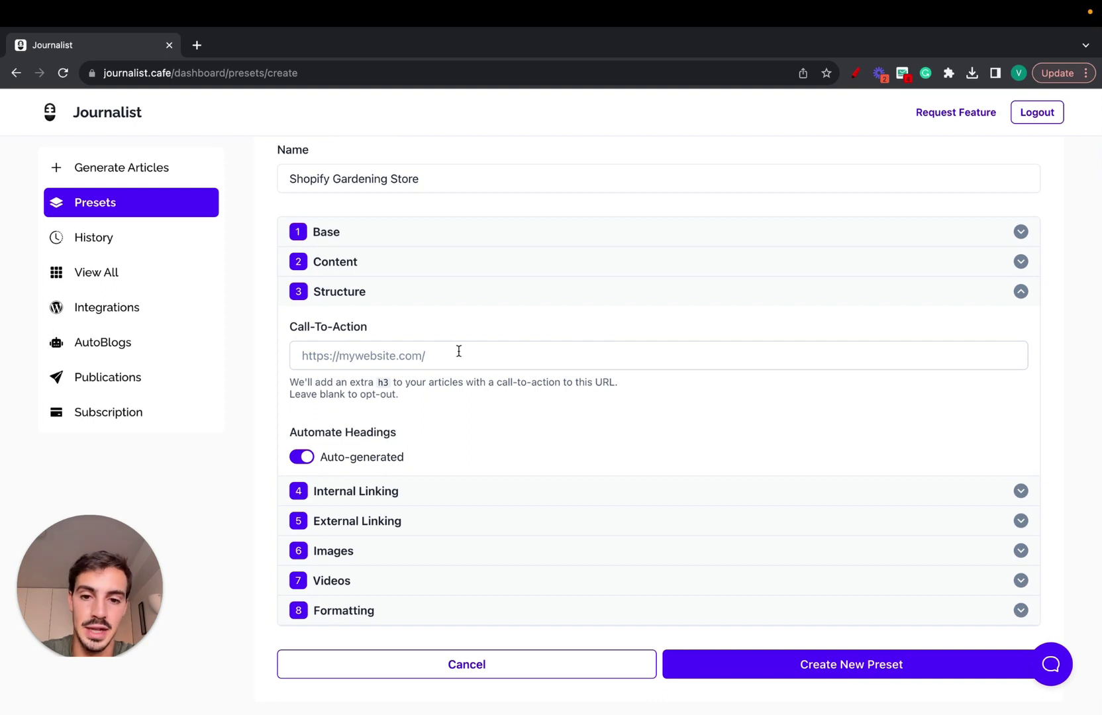
{"action": "left_click", "coordinate": [324, 353]}
{"action": "left_click", "coordinate": [630, 391]}
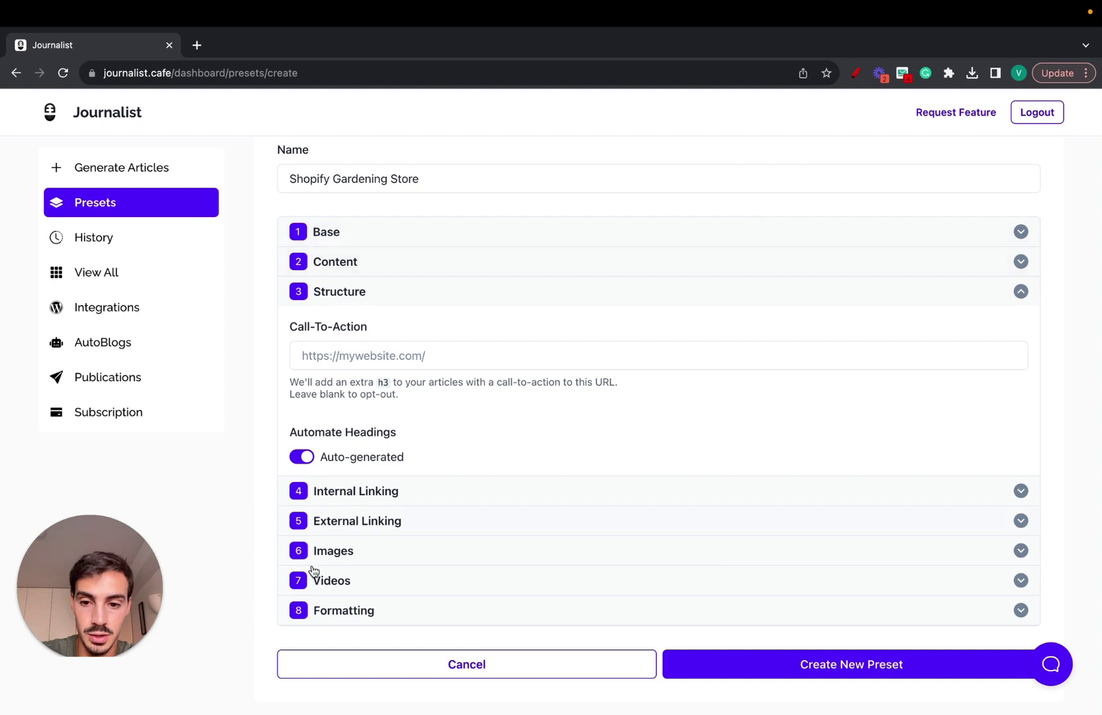
{"action": "left_click", "coordinate": [343, 296]}
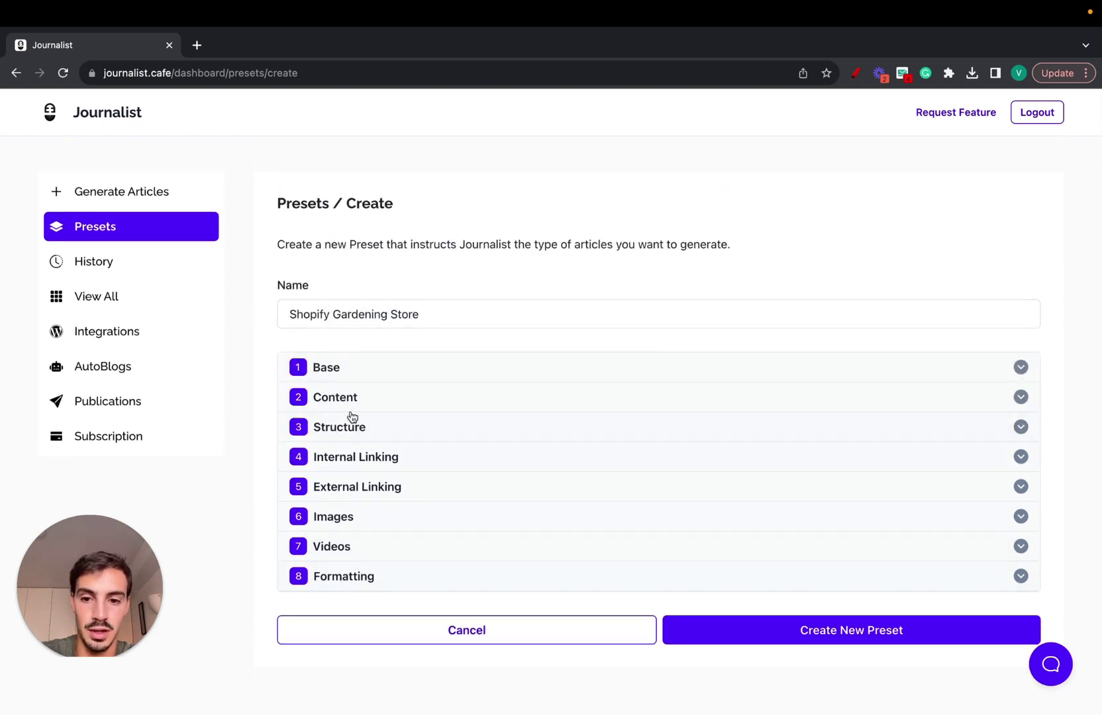
{"action": "left_click", "coordinate": [358, 428]}
{"action": "scroll", "coordinate": [412, 470], "scroll_direction": "down", "scroll_amount": 1}
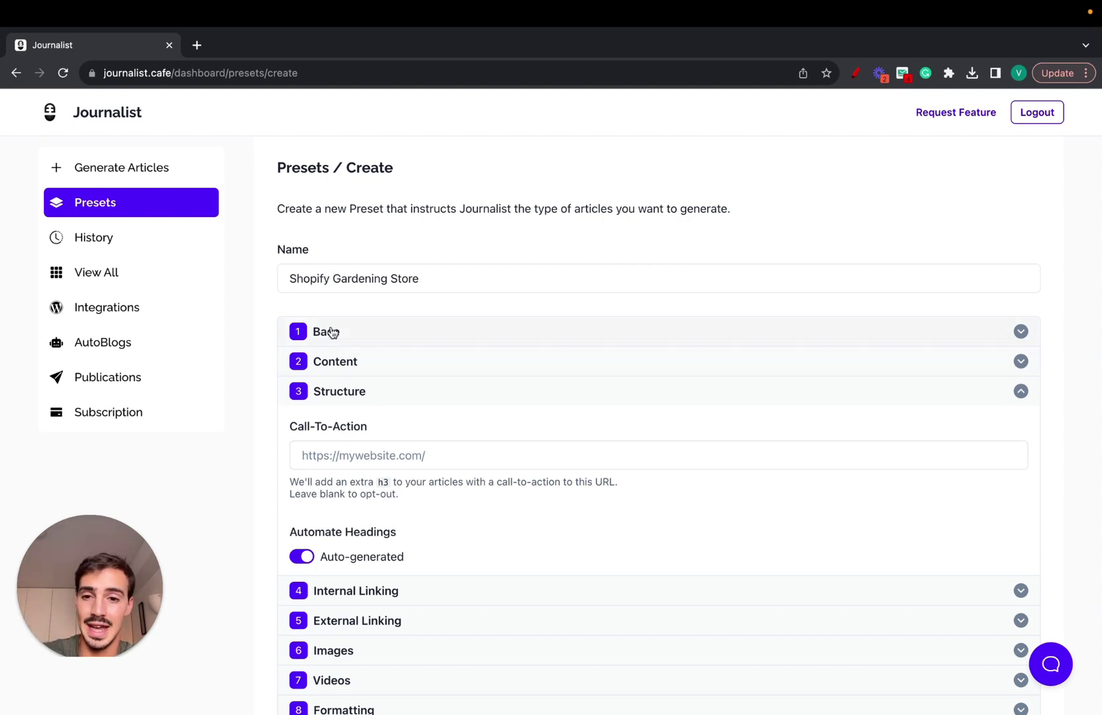
{"action": "scroll", "coordinate": [343, 431], "scroll_direction": "down", "scroll_amount": 2}
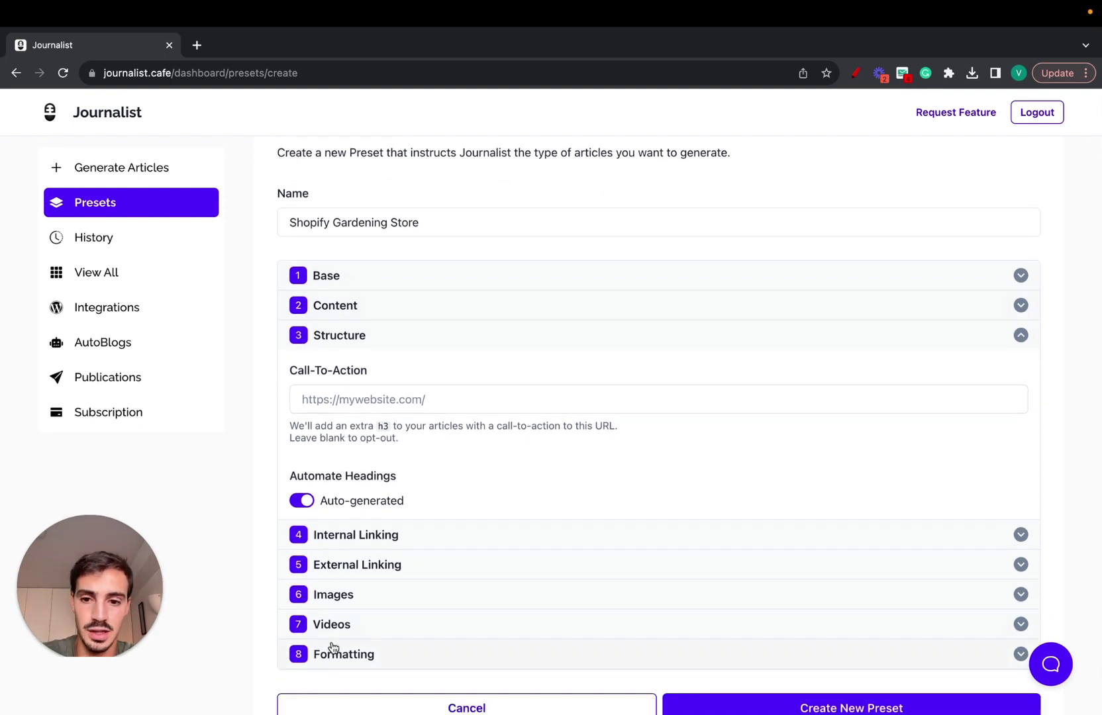
{"action": "scroll", "coordinate": [370, 365], "scroll_direction": "down", "scroll_amount": 2}
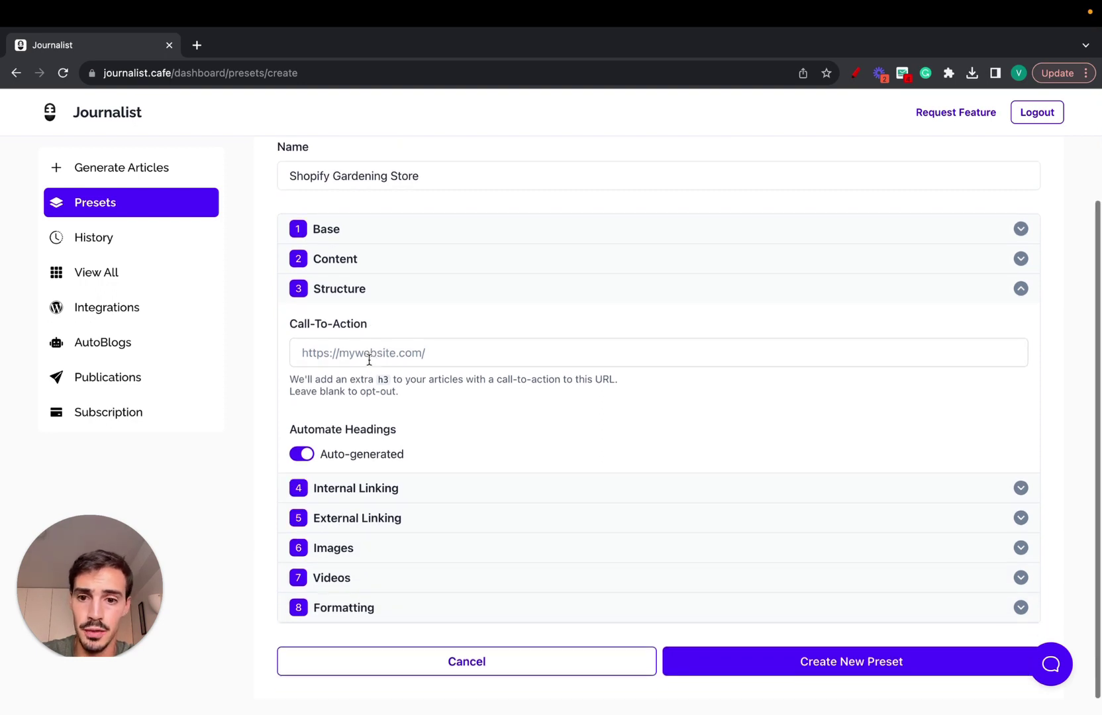
{"action": "scroll", "coordinate": [352, 344], "scroll_direction": "down", "scroll_amount": 1}
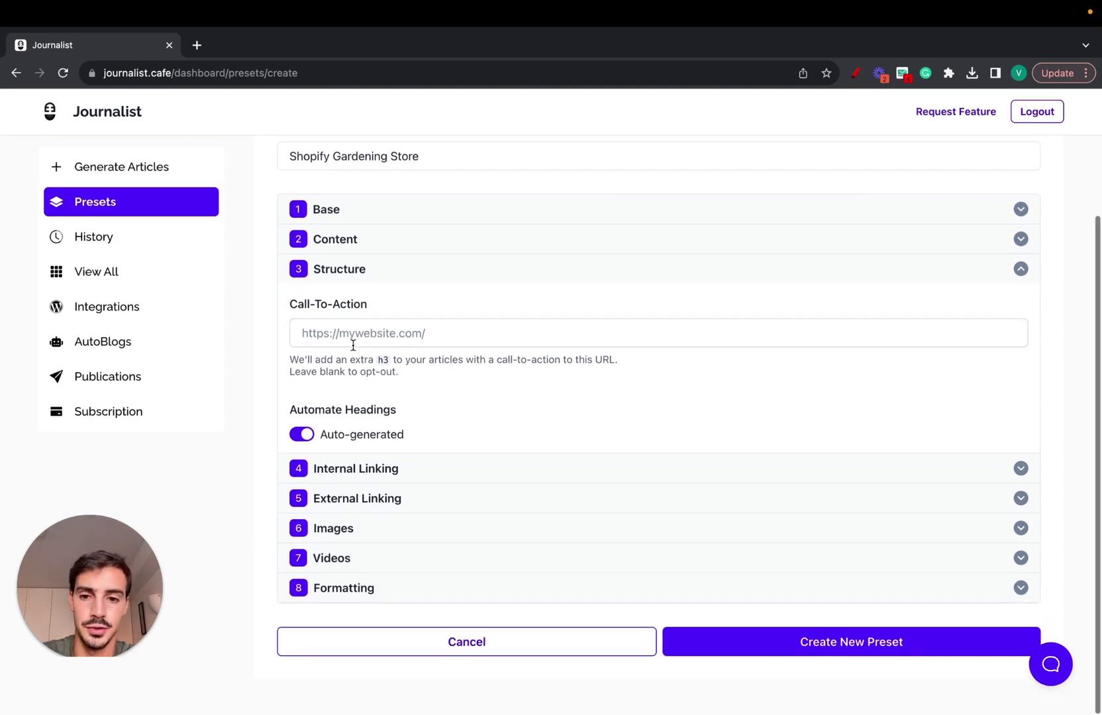
- Keep headings Auto-generated after trying Custom, then expand Internal Linking
{"action": "left_click", "coordinate": [301, 434]}
{"action": "scroll", "coordinate": [378, 418], "scroll_direction": "down", "scroll_amount": 4}
{"action": "scroll", "coordinate": [378, 417], "scroll_direction": "down", "scroll_amount": 2}
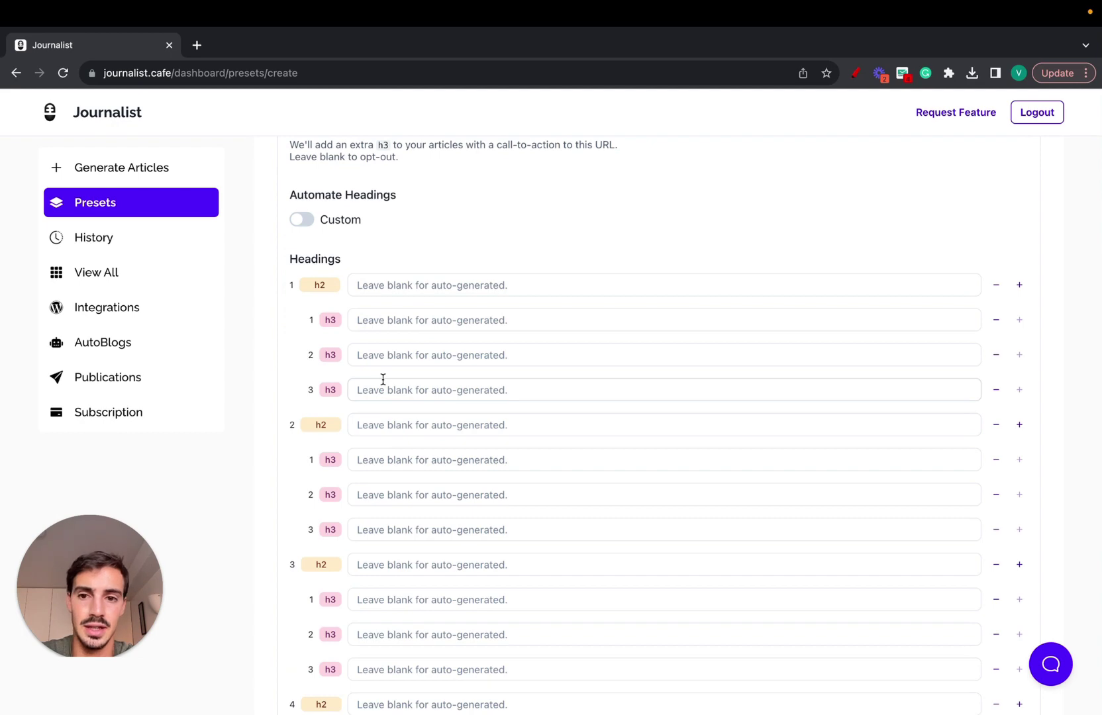
{"action": "left_click", "coordinate": [301, 220]}
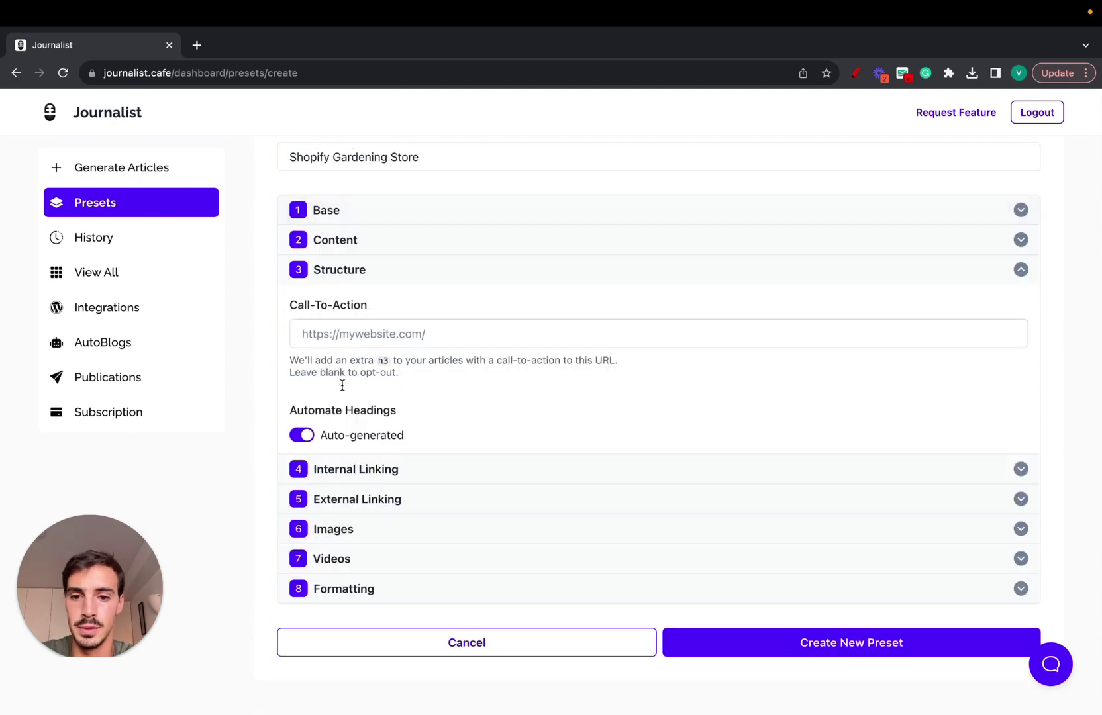
{"action": "left_click", "coordinate": [302, 436]}
{"action": "scroll", "coordinate": [455, 460], "scroll_direction": "down", "scroll_amount": 6}
{"action": "scroll", "coordinate": [455, 464], "scroll_direction": "up", "scroll_amount": 3}
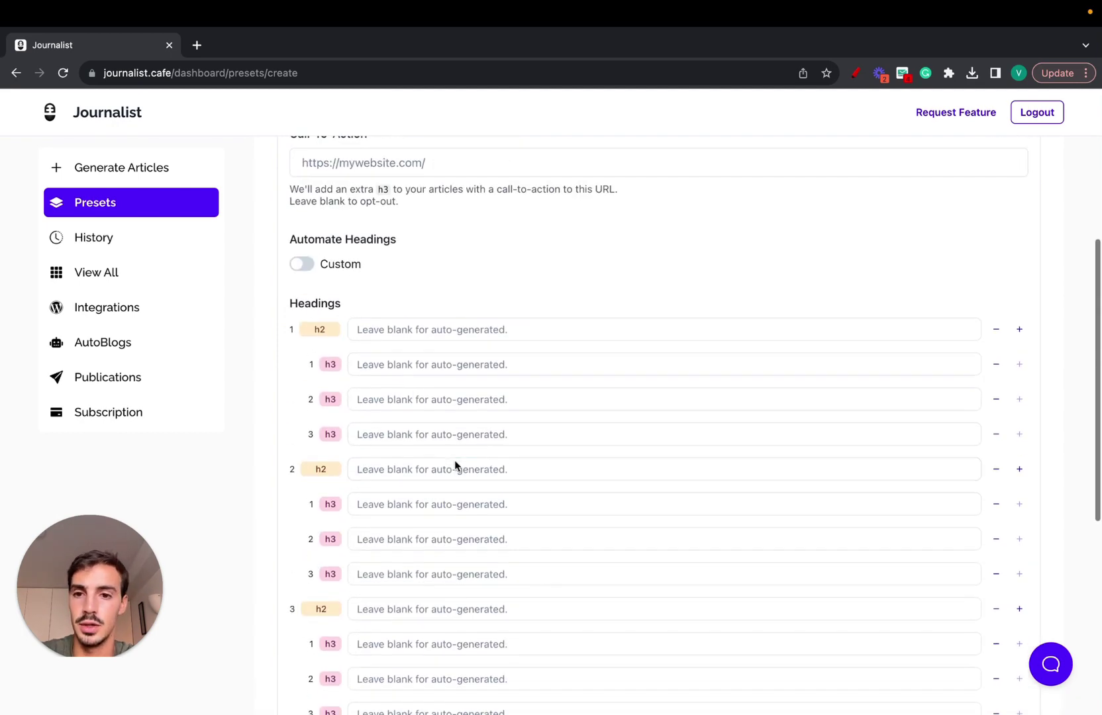
{"action": "left_click", "coordinate": [306, 268]}
{"action": "left_click", "coordinate": [328, 278]}
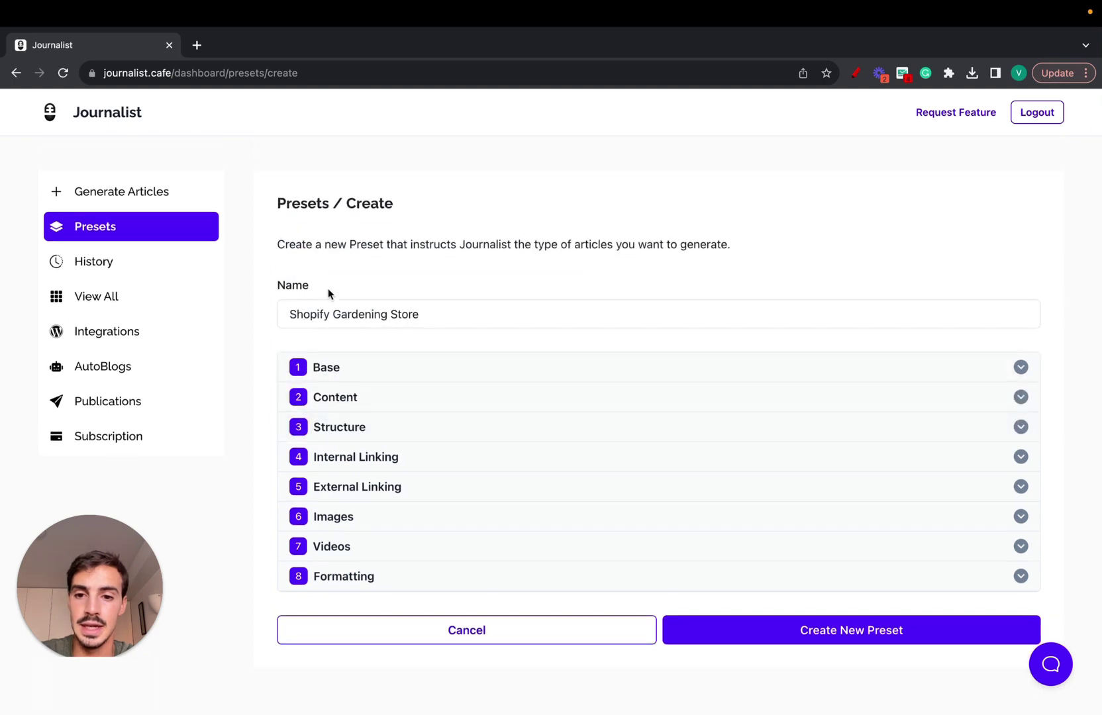
{"action": "left_click", "coordinate": [355, 463]}
{"action": "scroll", "coordinate": [355, 466], "scroll_direction": "down", "scroll_amount": 2}
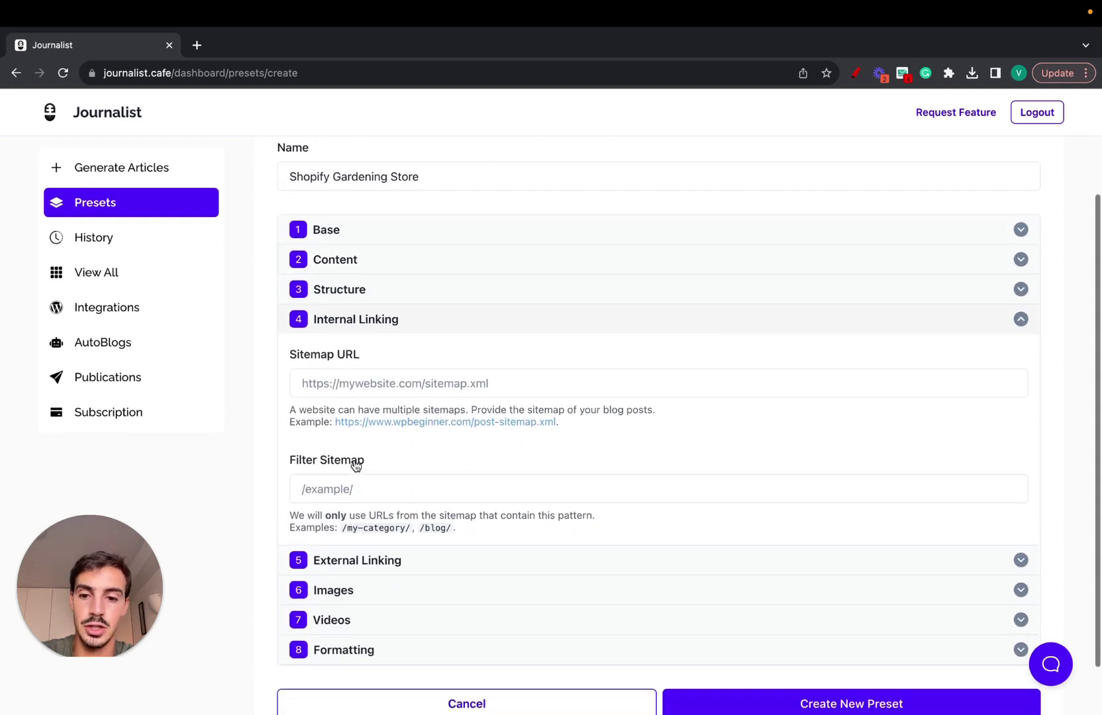
- Sketch red freehand boxes, curves and circles over the preset form
{"action": "left_click", "coordinate": [856, 73]}
{"action": "mouse_move", "coordinate": [549, 185]}
{"action": "left_mouse_down"}
{"action": "mouse_move", "coordinate": [545, 323]}
{"action": "mouse_move", "coordinate": [679, 204]}
{"action": "mouse_move", "coordinate": [551, 177]}
{"action": "left_mouse_up"}
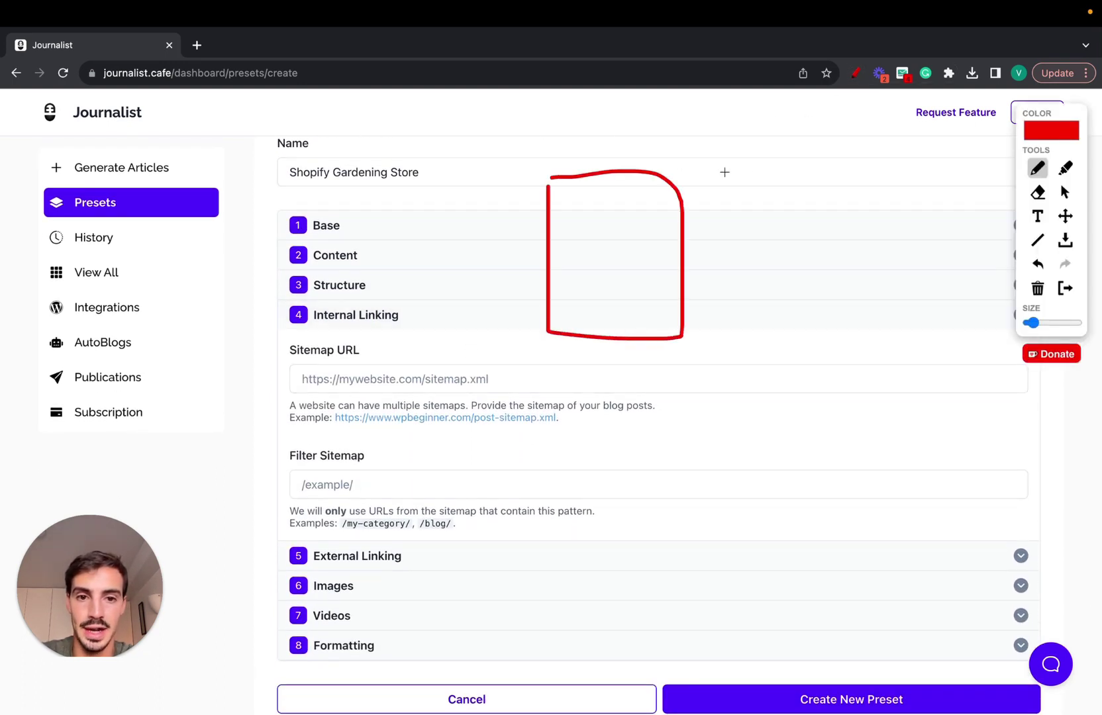
{"action": "mouse_move", "coordinate": [728, 158]}
{"action": "left_mouse_down"}
{"action": "mouse_move", "coordinate": [735, 212]}
{"action": "mouse_move", "coordinate": [729, 157]}
{"action": "mouse_move", "coordinate": [801, 155]}
{"action": "mouse_move", "coordinate": [776, 141]}
{"action": "mouse_move", "coordinate": [791, 136]}
{"action": "left_mouse_up"}
{"action": "mouse_move", "coordinate": [672, 243]}
{"action": "left_mouse_down"}
{"action": "mouse_move", "coordinate": [768, 183]}
{"action": "mouse_move", "coordinate": [700, 253]}
{"action": "left_mouse_up"}
{"action": "left_click_drag", "start_coordinate": [824, 207], "coordinate": [686, 305]}
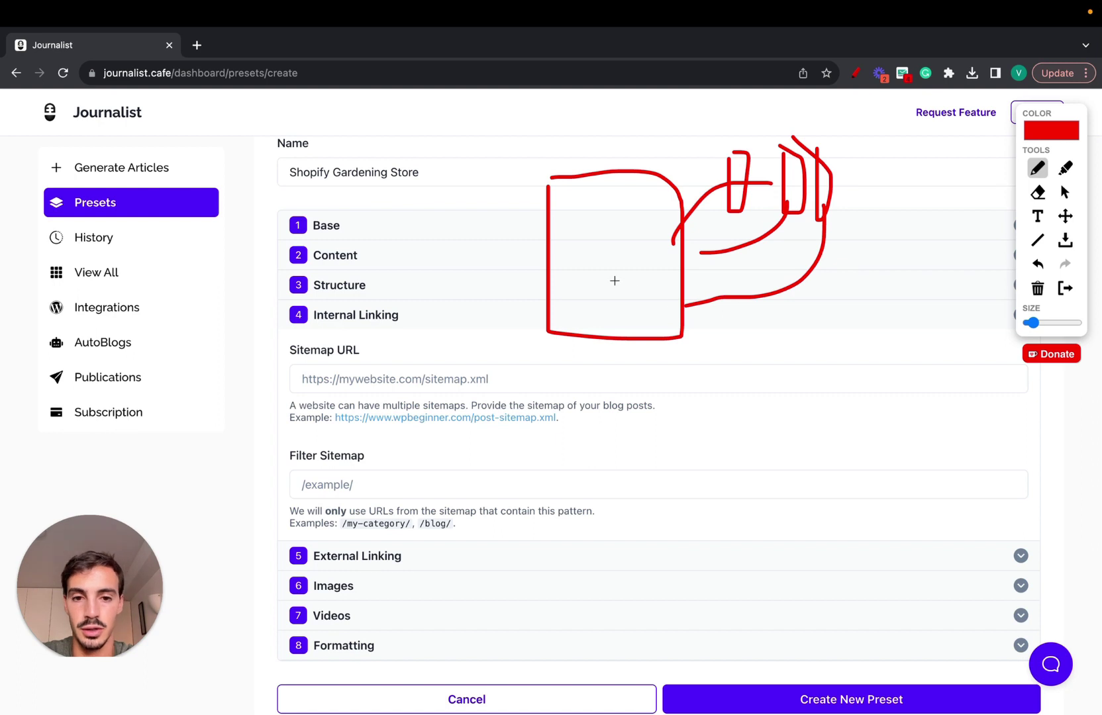
{"action": "left_click_drag", "start_coordinate": [590, 304], "coordinate": [629, 304]}
{"action": "mouse_move", "coordinate": [782, 259]}
{"action": "left_mouse_down"}
{"action": "mouse_move", "coordinate": [822, 267]}
{"action": "mouse_move", "coordinate": [821, 290]}
{"action": "left_mouse_up"}
{"action": "mouse_move", "coordinate": [850, 192]}
{"action": "left_mouse_down"}
{"action": "mouse_move", "coordinate": [851, 161]}
{"action": "mouse_move", "coordinate": [889, 183]}
{"action": "left_mouse_up"}
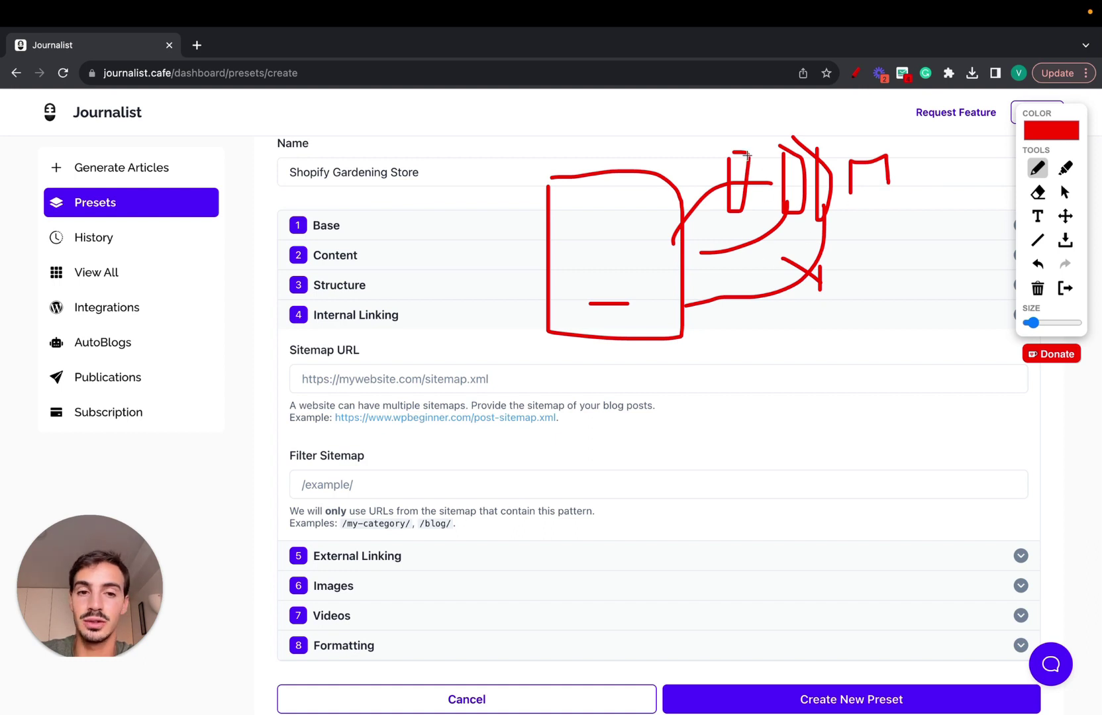
{"action": "mouse_move", "coordinate": [740, 138]}
{"action": "left_mouse_down"}
{"action": "mouse_move", "coordinate": [694, 202]}
{"action": "mouse_move", "coordinate": [762, 207]}
{"action": "mouse_move", "coordinate": [741, 137]}
{"action": "left_mouse_up"}
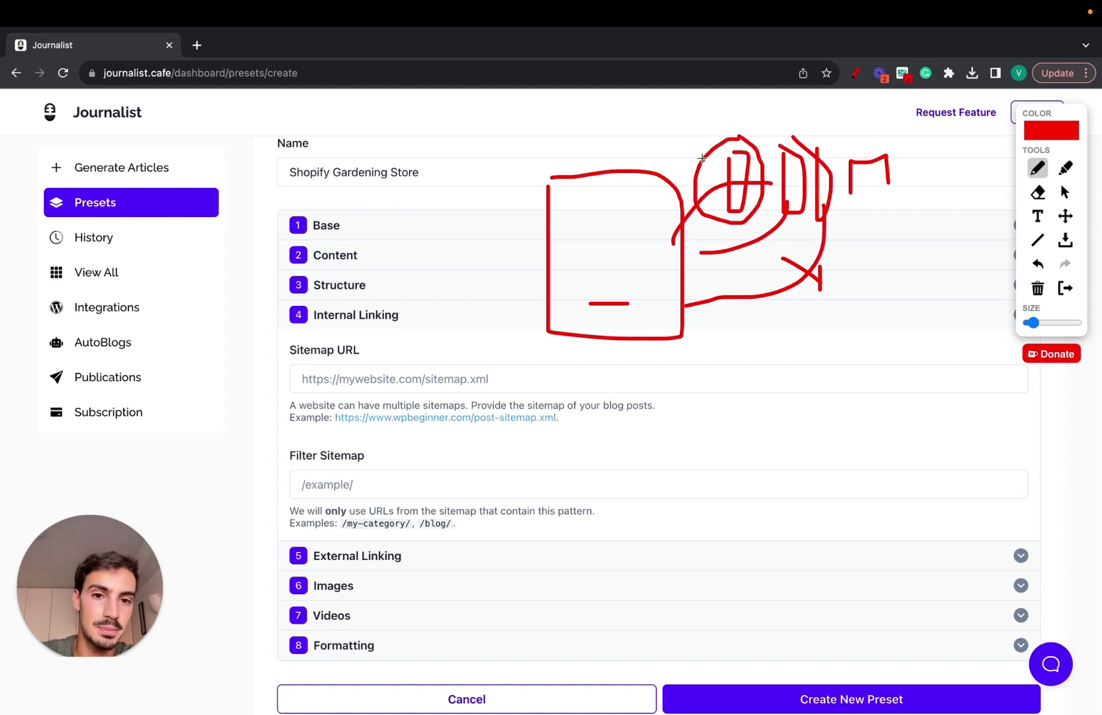
{"action": "mouse_move", "coordinate": [659, 163]}
{"action": "left_mouse_down"}
{"action": "mouse_move", "coordinate": [530, 206]}
{"action": "mouse_move", "coordinate": [663, 326]}
{"action": "mouse_move", "coordinate": [652, 159]}
{"action": "left_mouse_up"}
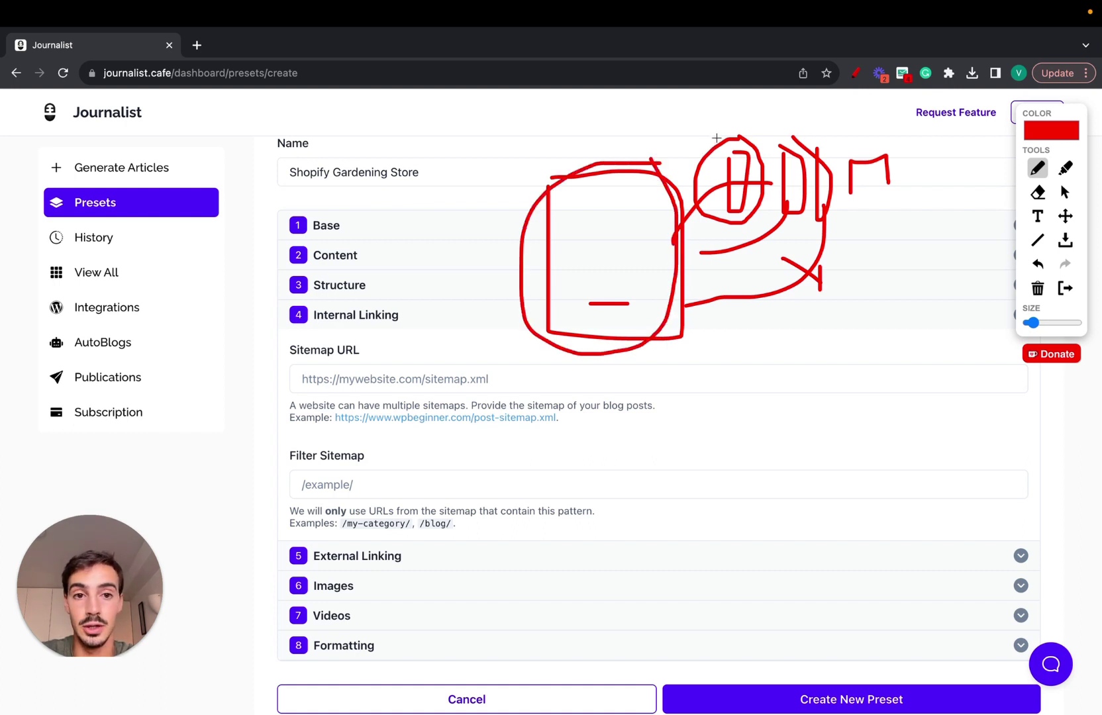
{"action": "mouse_move", "coordinate": [619, 165]}
{"action": "left_mouse_down"}
{"action": "mouse_move", "coordinate": [689, 116]}
{"action": "mouse_move", "coordinate": [726, 128]}
{"action": "left_mouse_up"}
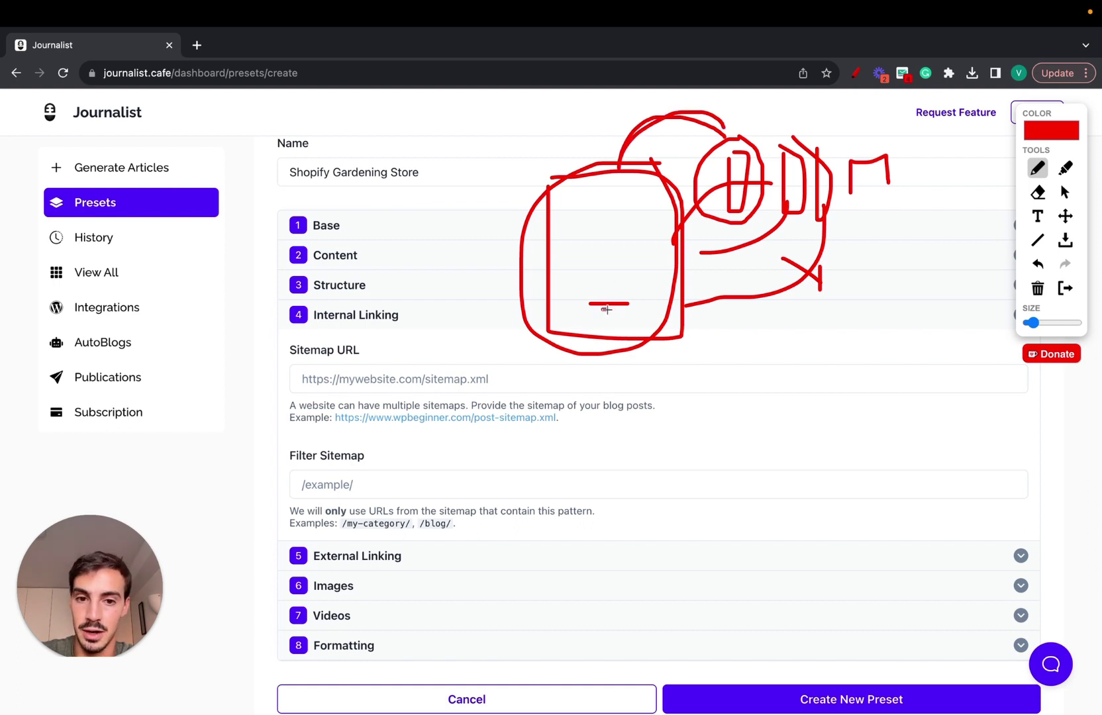
{"action": "left_click_drag", "start_coordinate": [606, 309], "coordinate": [697, 188]}
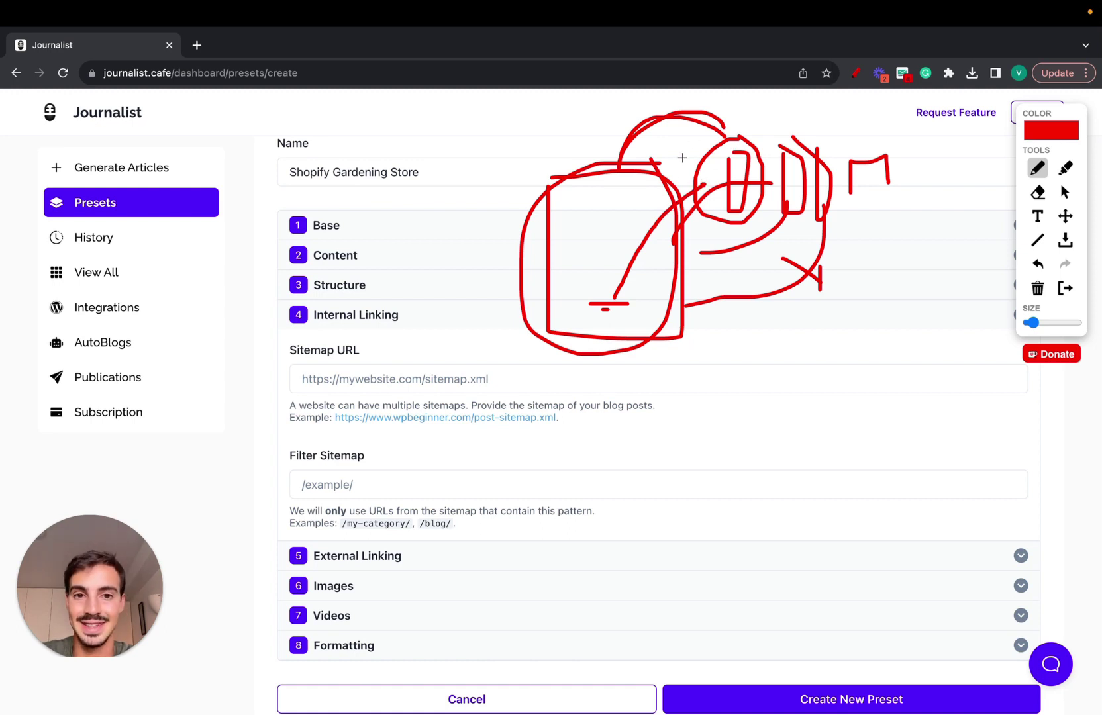
{"action": "mouse_move", "coordinate": [622, 280]}
{"action": "left_mouse_down"}
{"action": "mouse_move", "coordinate": [575, 310]}
{"action": "mouse_move", "coordinate": [632, 282]}
{"action": "left_mouse_up"}
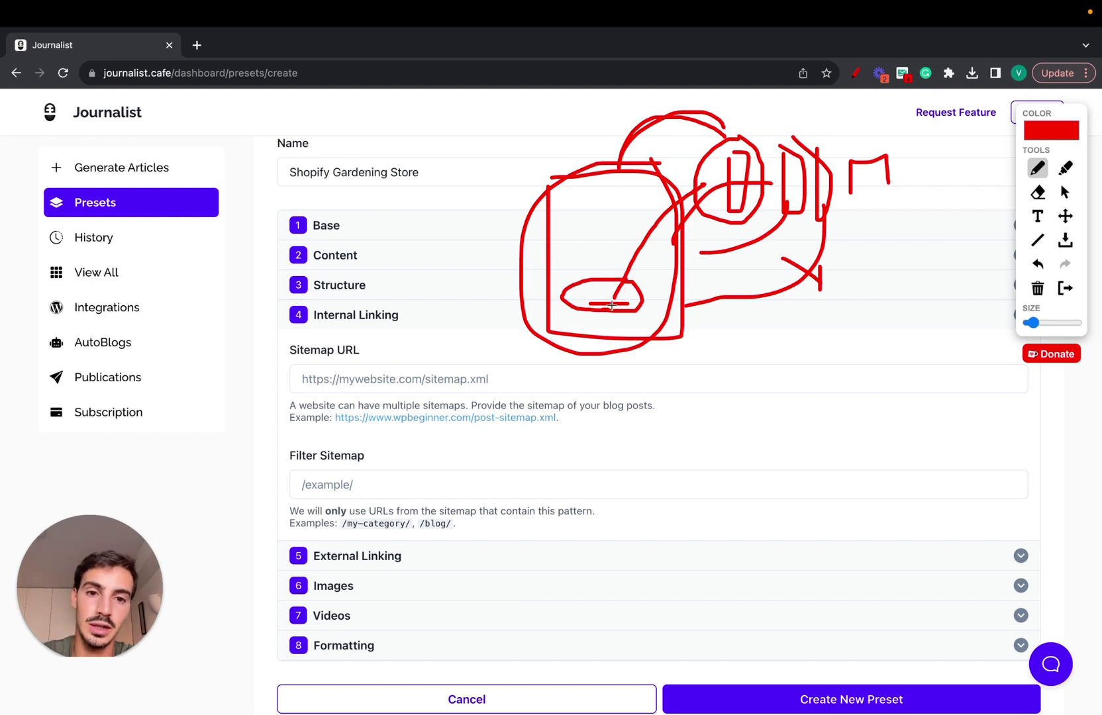
- Clear the sketches and enable Automatic External Links under External Linking
{"action": "left_click", "coordinate": [1060, 287]}
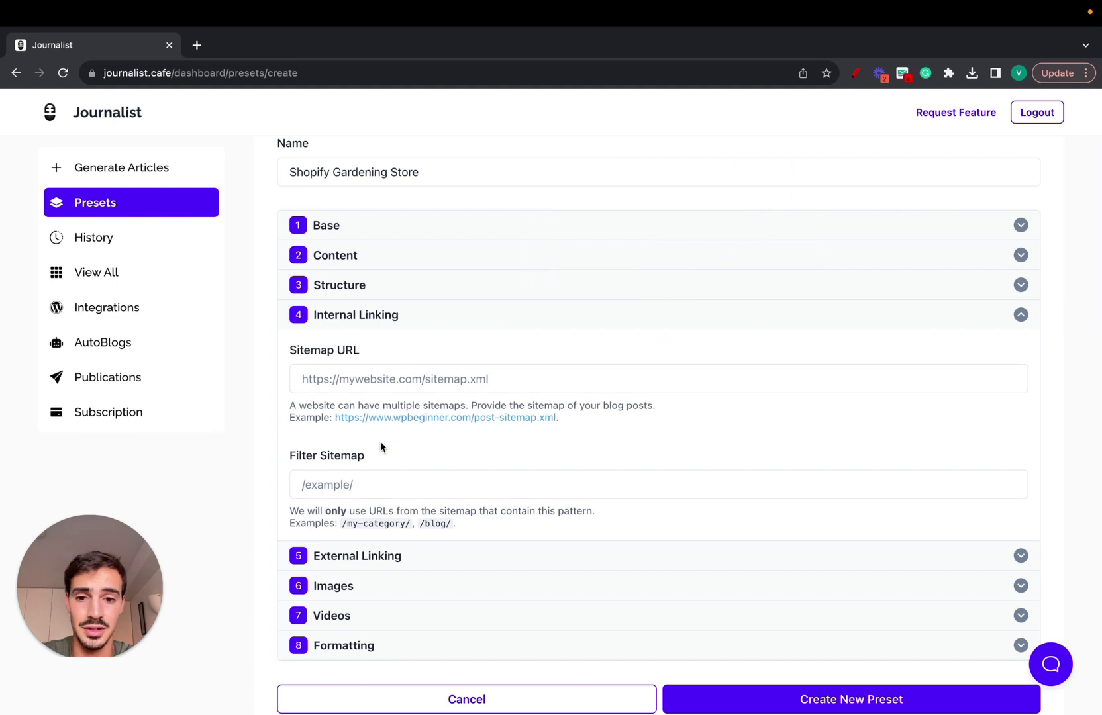
{"action": "left_click", "coordinate": [403, 325]}
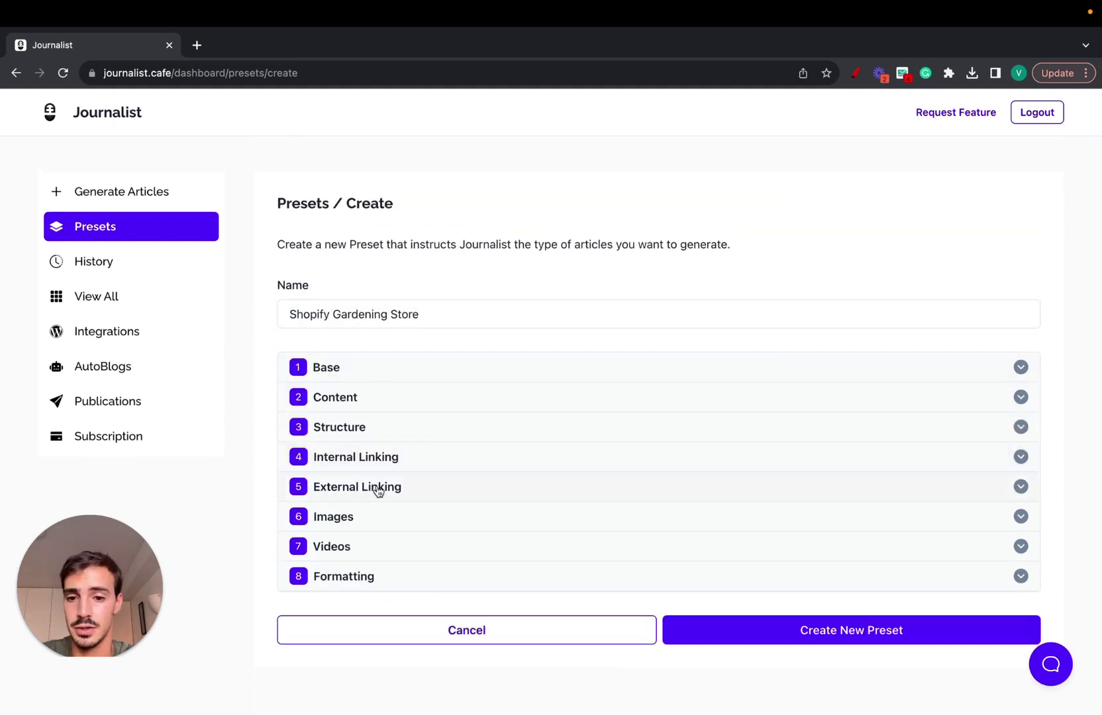
{"action": "left_click", "coordinate": [400, 493]}
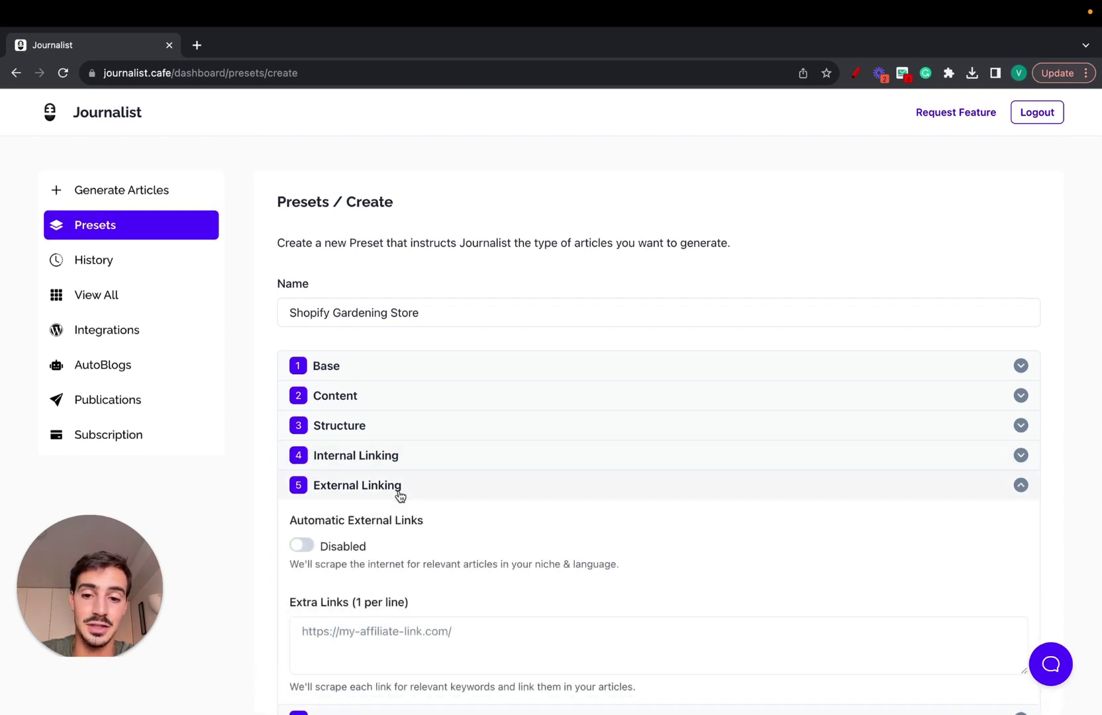
{"action": "scroll", "coordinate": [367, 465], "scroll_direction": "down", "scroll_amount": 2}
{"action": "left_click", "coordinate": [300, 439]}
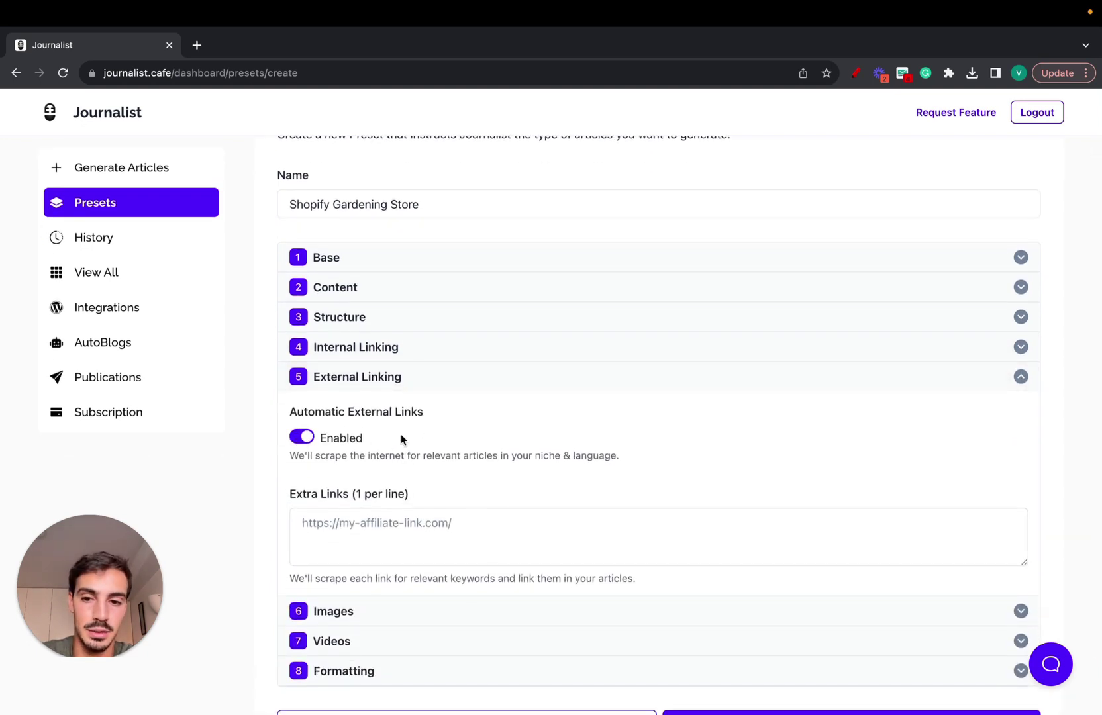
{"action": "scroll", "coordinate": [400, 438], "scroll_direction": "down", "scroll_amount": 2}
{"action": "left_click_drag", "start_coordinate": [316, 394], "coordinate": [608, 396]}
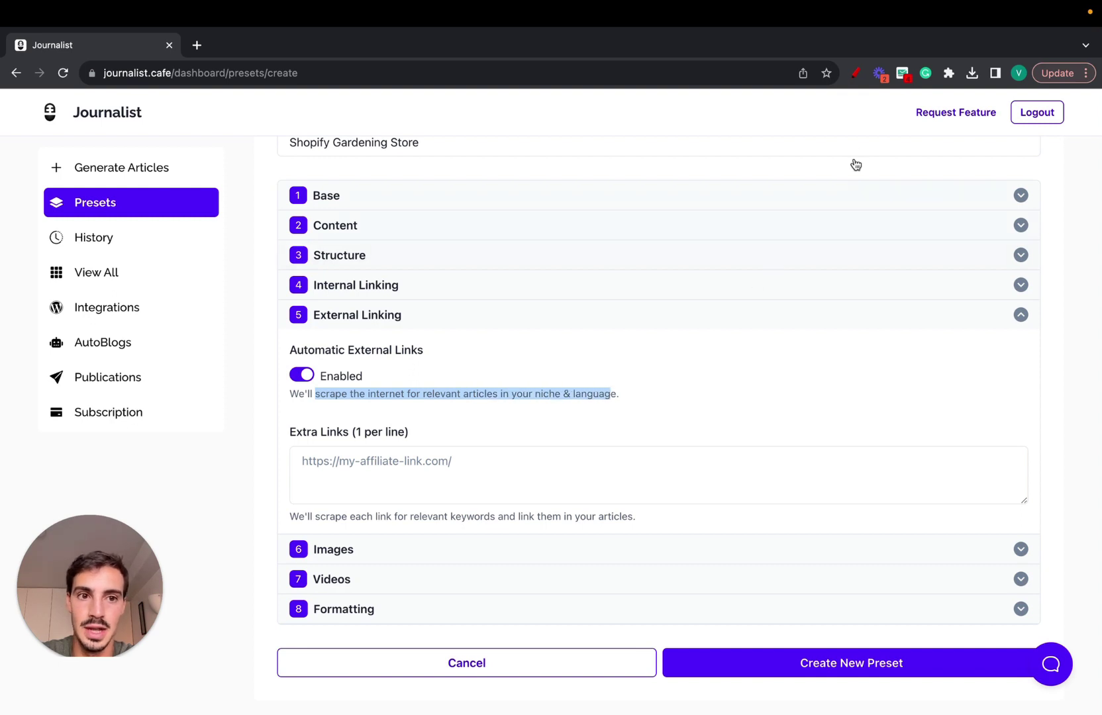
- Draw red annotations pointing to and underlining the External Links option, then clear them
{"action": "left_click", "coordinate": [855, 73]}
{"action": "mouse_move", "coordinate": [648, 149]}
{"action": "left_mouse_down"}
{"action": "mouse_move", "coordinate": [714, 461]}
{"action": "mouse_move", "coordinate": [745, 133]}
{"action": "mouse_move", "coordinate": [677, 138]}
{"action": "left_mouse_up"}
{"action": "left_click_drag", "start_coordinate": [756, 216], "coordinate": [803, 216]}
{"action": "left_click_drag", "start_coordinate": [683, 366], "coordinate": [734, 365]}
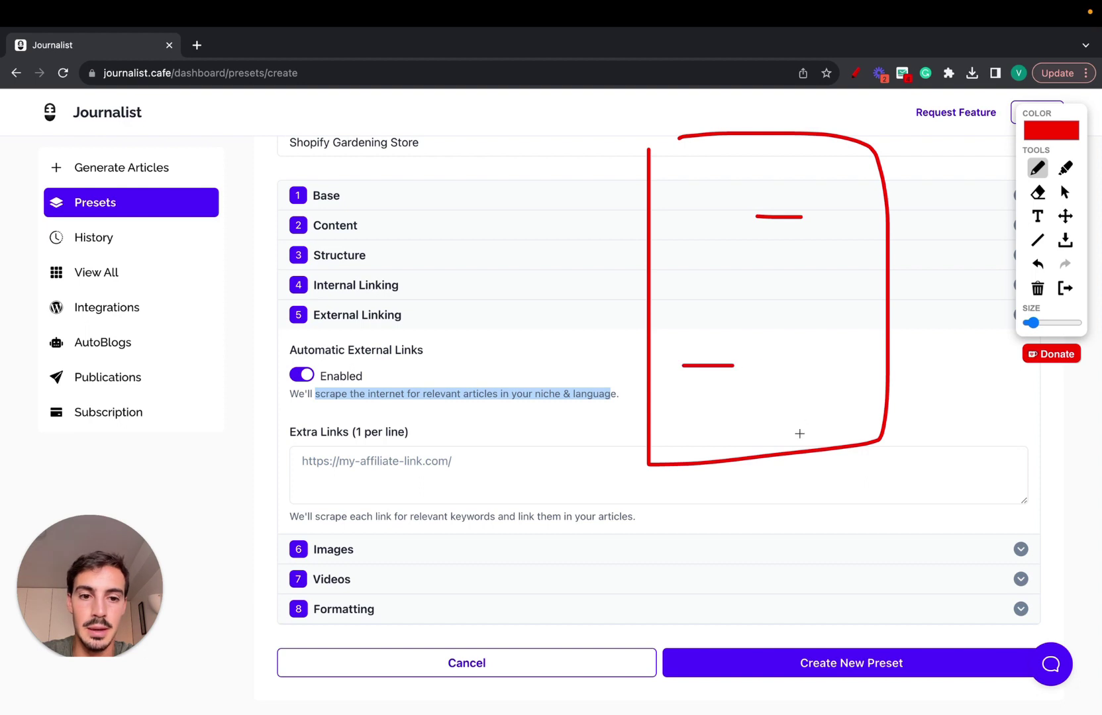
{"action": "mouse_move", "coordinate": [799, 434]}
{"action": "left_mouse_down"}
{"action": "mouse_move", "coordinate": [841, 433]}
{"action": "mouse_move", "coordinate": [850, 459]}
{"action": "mouse_move", "coordinate": [971, 410]}
{"action": "left_mouse_up"}
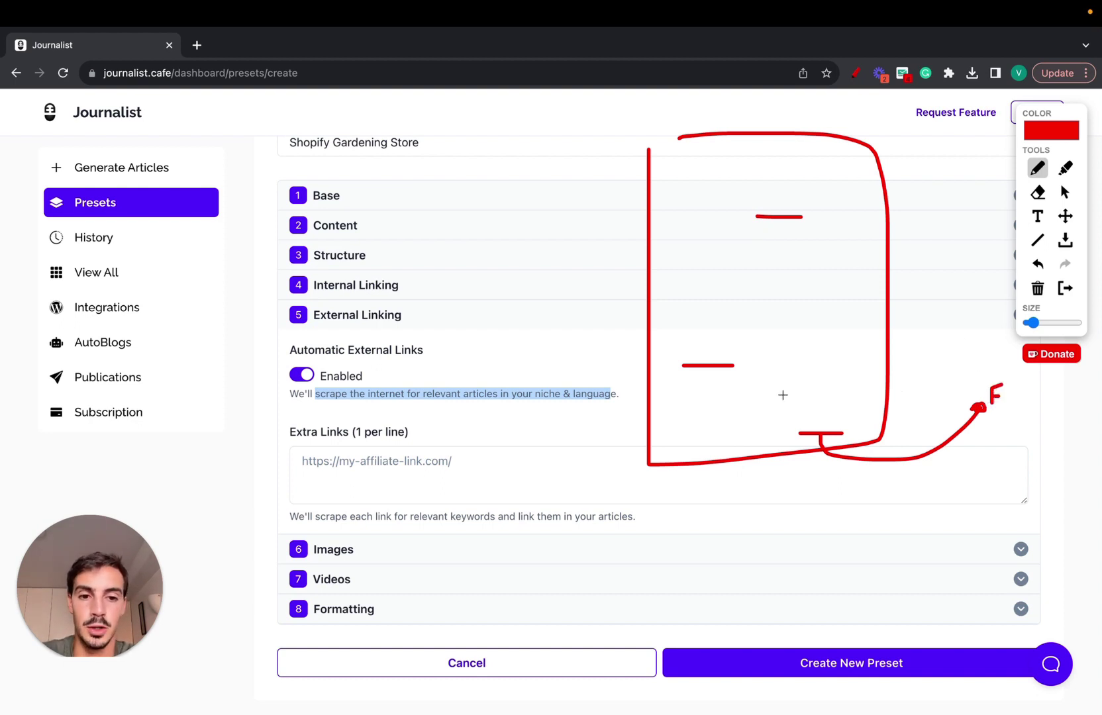
{"action": "mouse_move", "coordinate": [709, 375]}
{"action": "left_mouse_down"}
{"action": "mouse_move", "coordinate": [562, 366]}
{"action": "mouse_move", "coordinate": [568, 354]}
{"action": "left_mouse_up"}
{"action": "left_click_drag", "start_coordinate": [352, 361], "coordinate": [404, 359]}
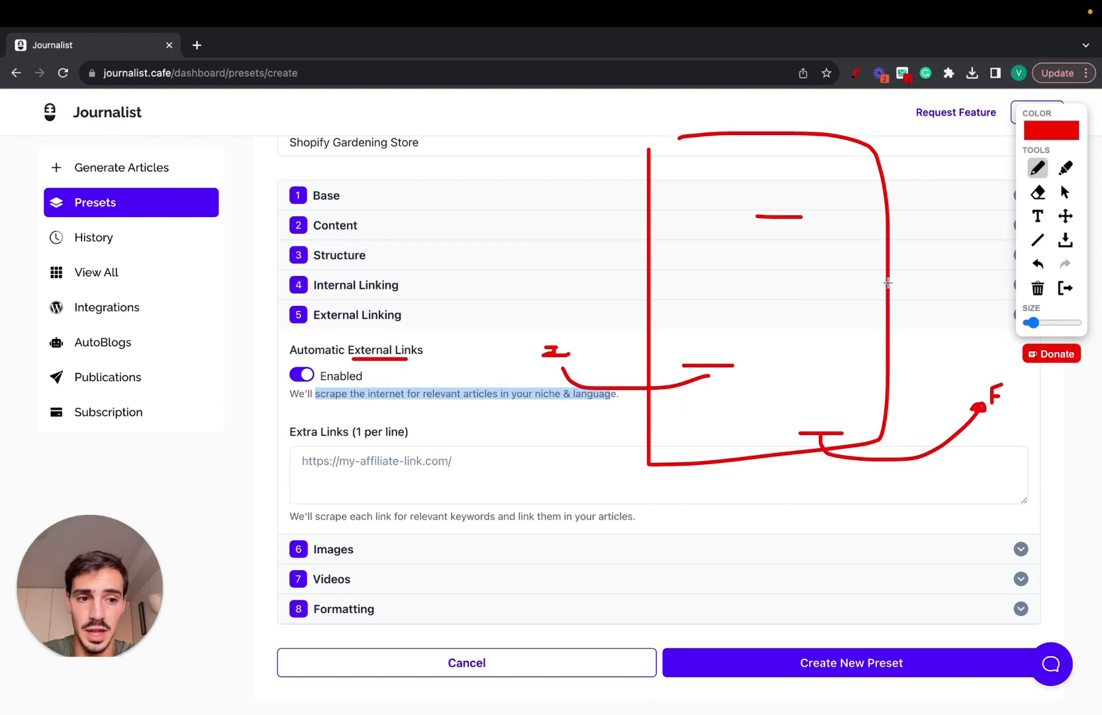
{"action": "left_click", "coordinate": [1066, 289]}
- Recheck that Automatic External Links stays enabled, leaving the Extra Links field empty
{"action": "left_click", "coordinate": [302, 375]}
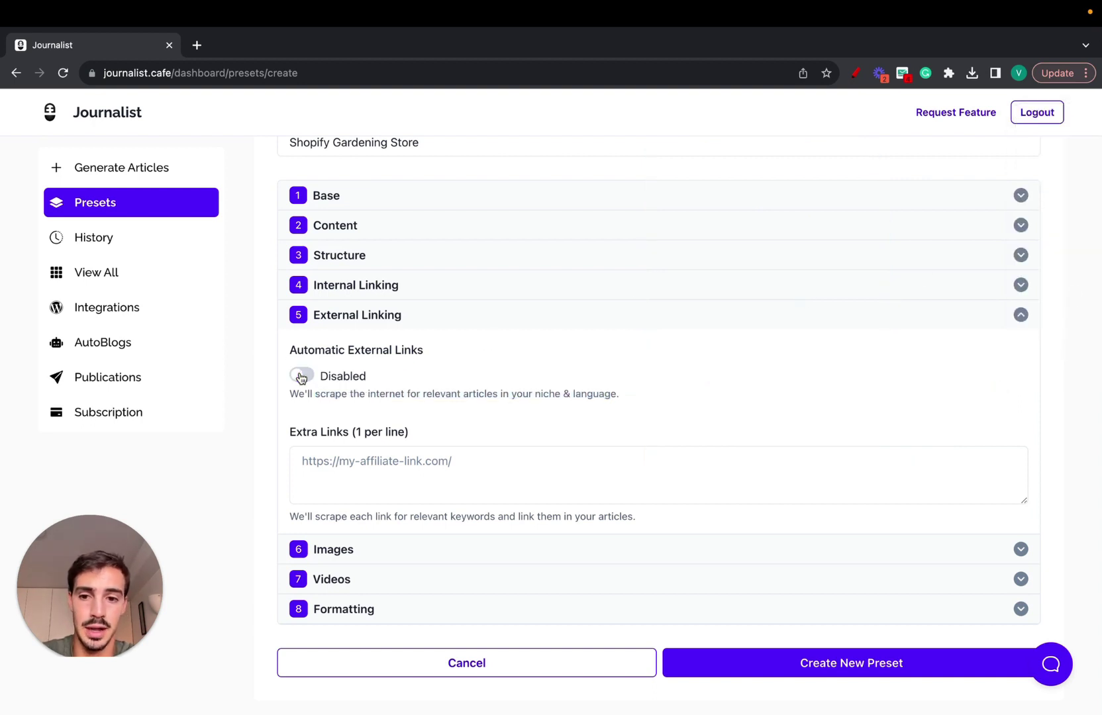
{"action": "left_click", "coordinate": [302, 375]}
{"action": "left_click", "coordinate": [317, 470]}
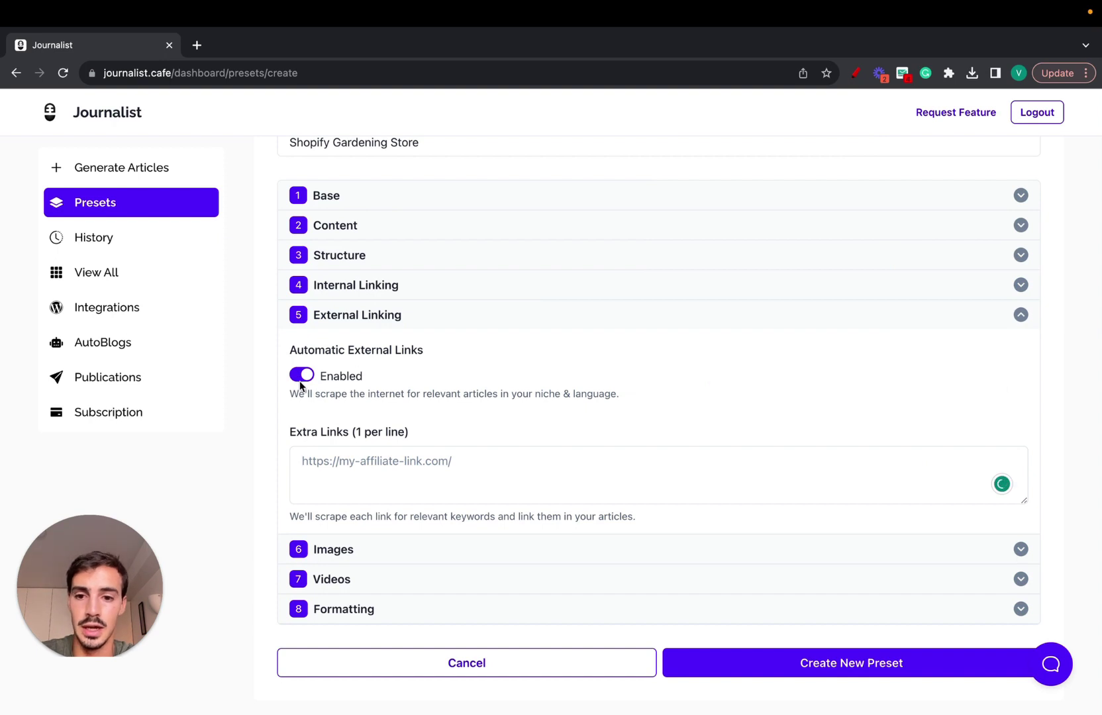
{"action": "left_click_drag", "start_coordinate": [376, 394], "coordinate": [597, 395]}
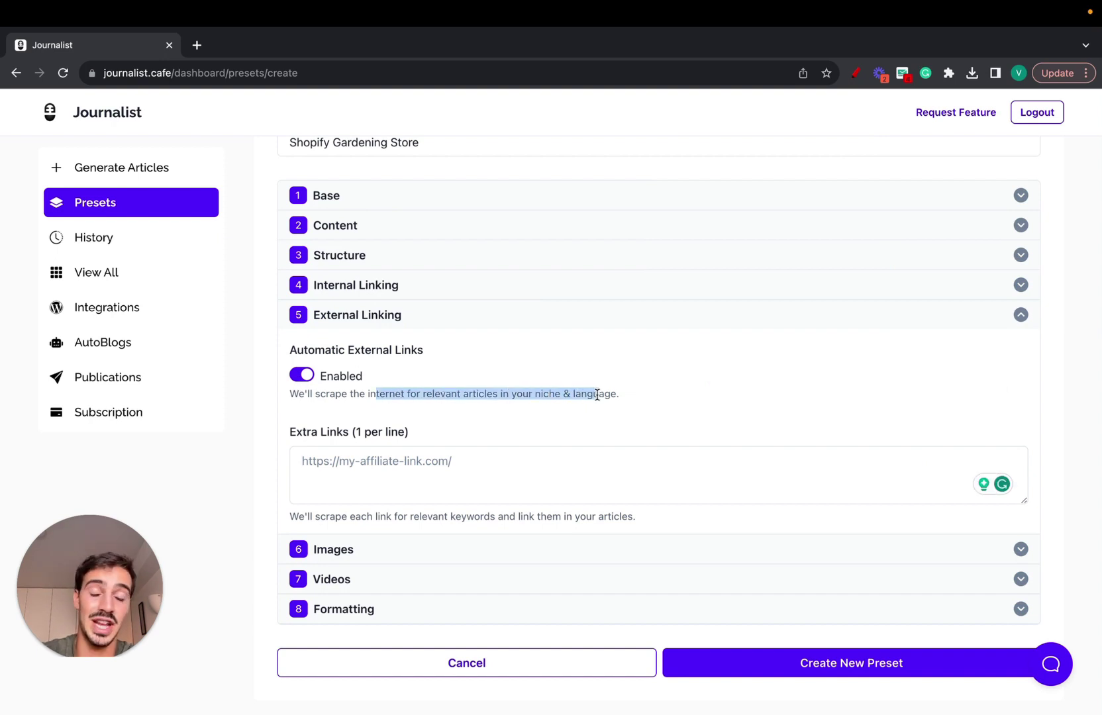
- Keep Google License-Free Photos as image provider and turn on In-Article Images
{"action": "left_click", "coordinate": [359, 325]}
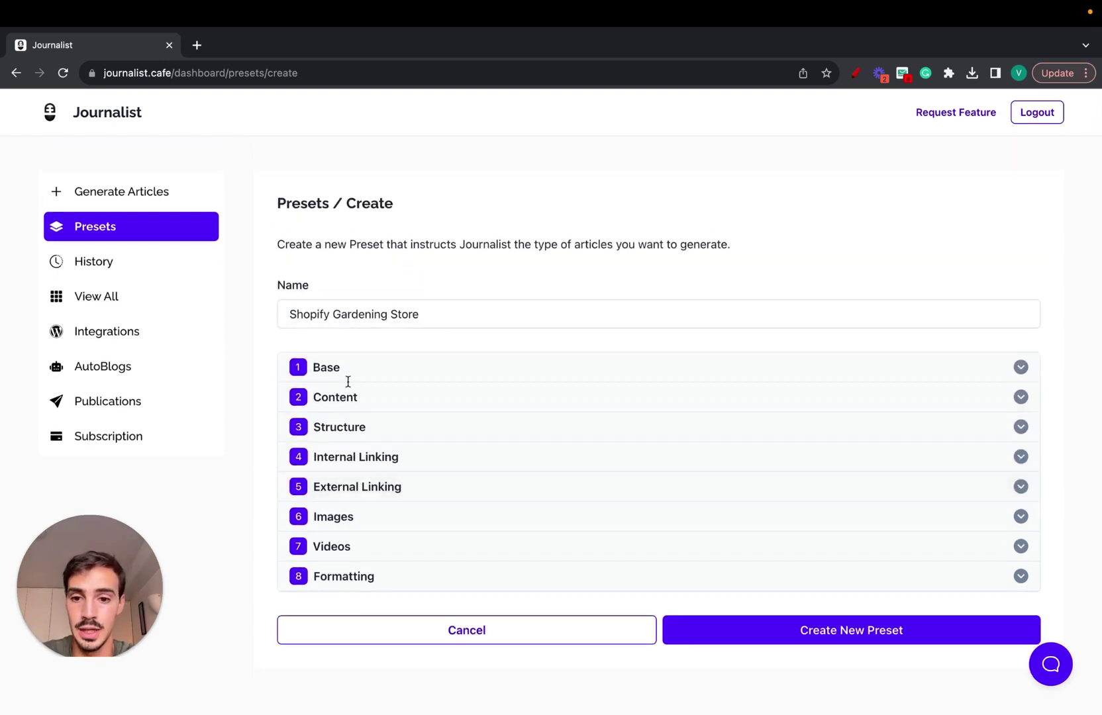
{"action": "left_click", "coordinate": [347, 517]}
{"action": "scroll", "coordinate": [345, 510], "scroll_direction": "down", "scroll_amount": 3}
{"action": "left_click", "coordinate": [391, 388]}
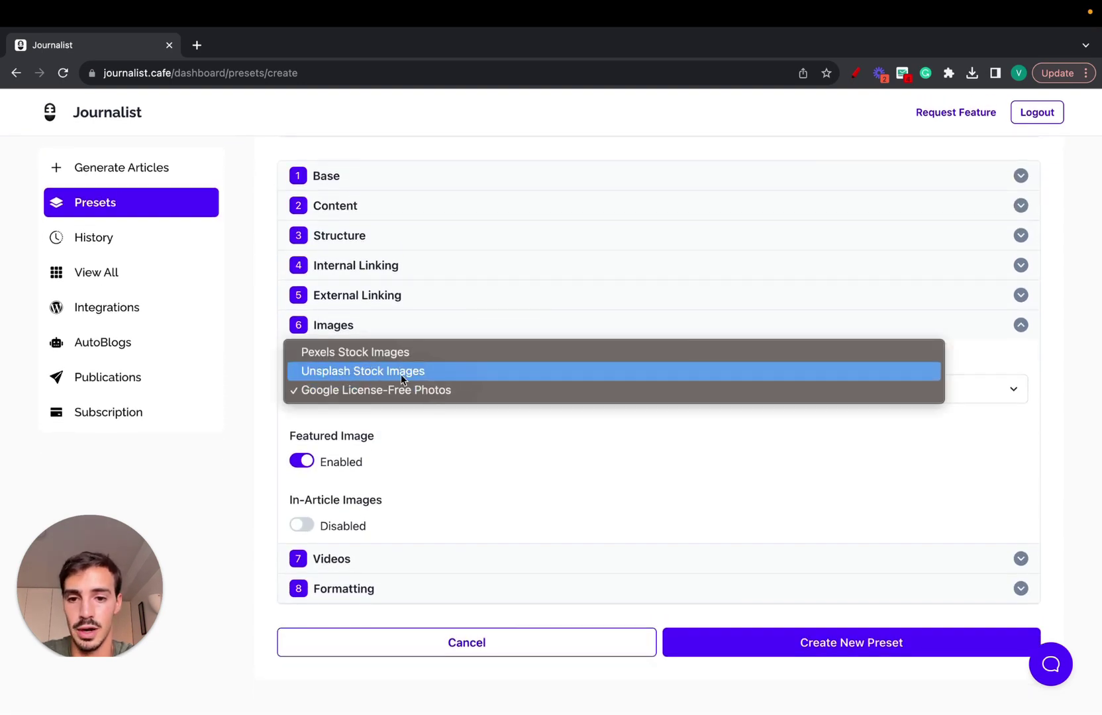
{"action": "left_click", "coordinate": [424, 433]}
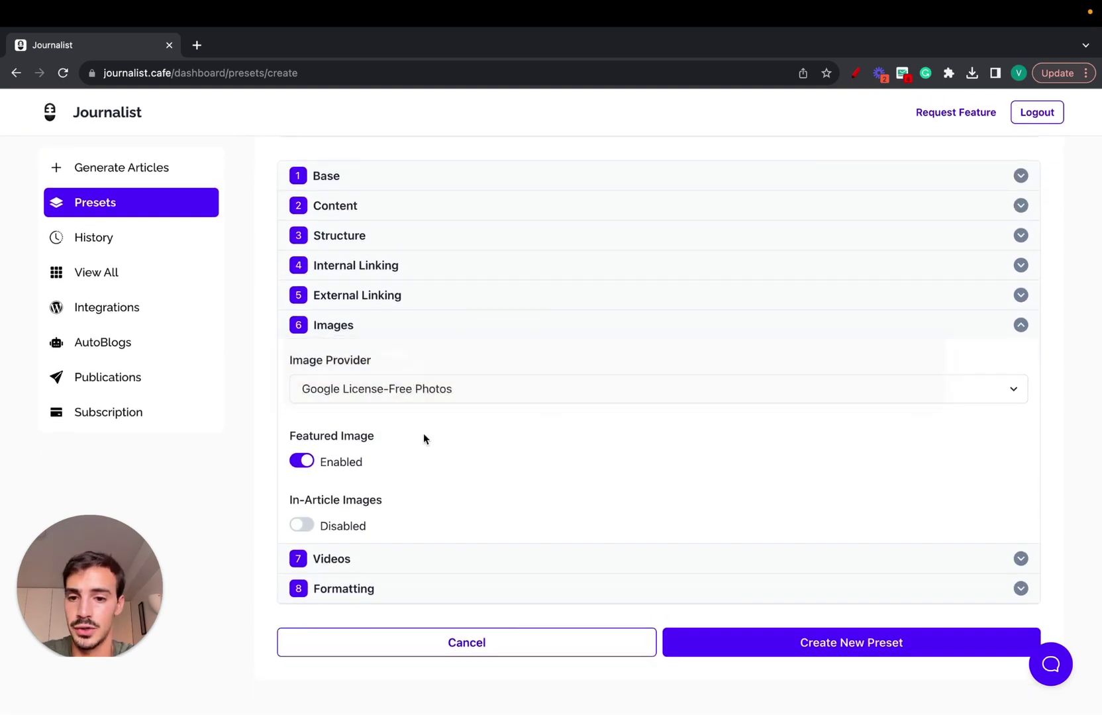
{"action": "left_click", "coordinate": [301, 525]}
- Review Videos and Formatting, leaving bold keywords off, then expand the Base settings
{"action": "left_click", "coordinate": [333, 560]}
{"action": "scroll", "coordinate": [481, 514], "scroll_direction": "down", "scroll_amount": 3}
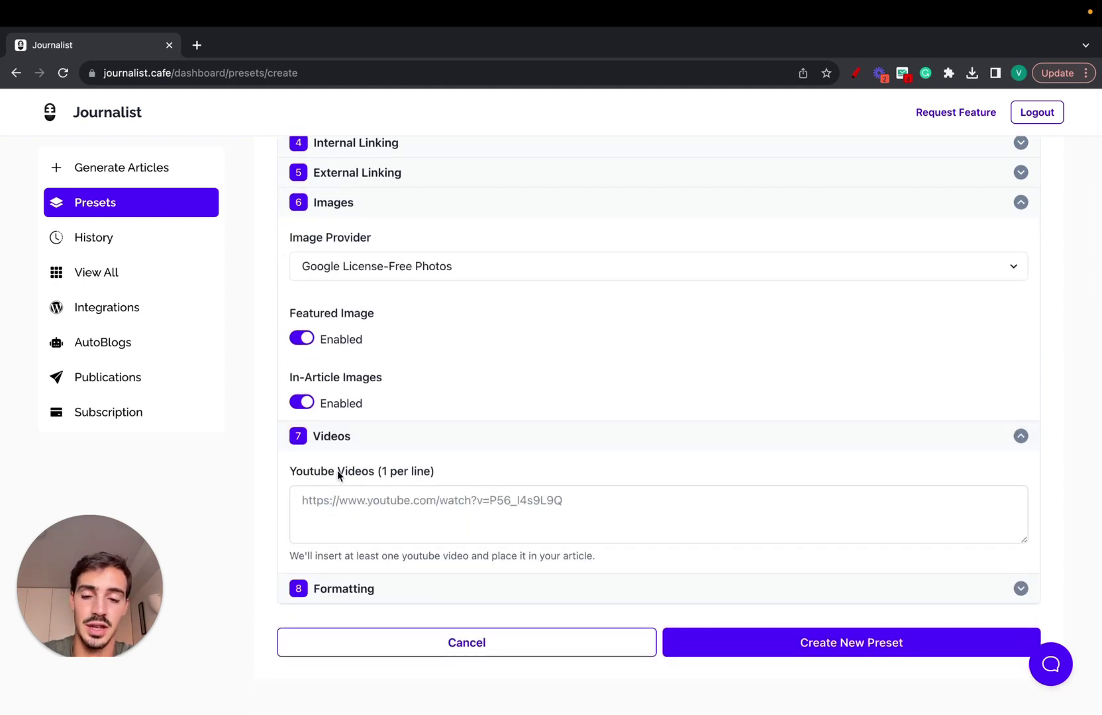
{"action": "left_click", "coordinate": [340, 205]}
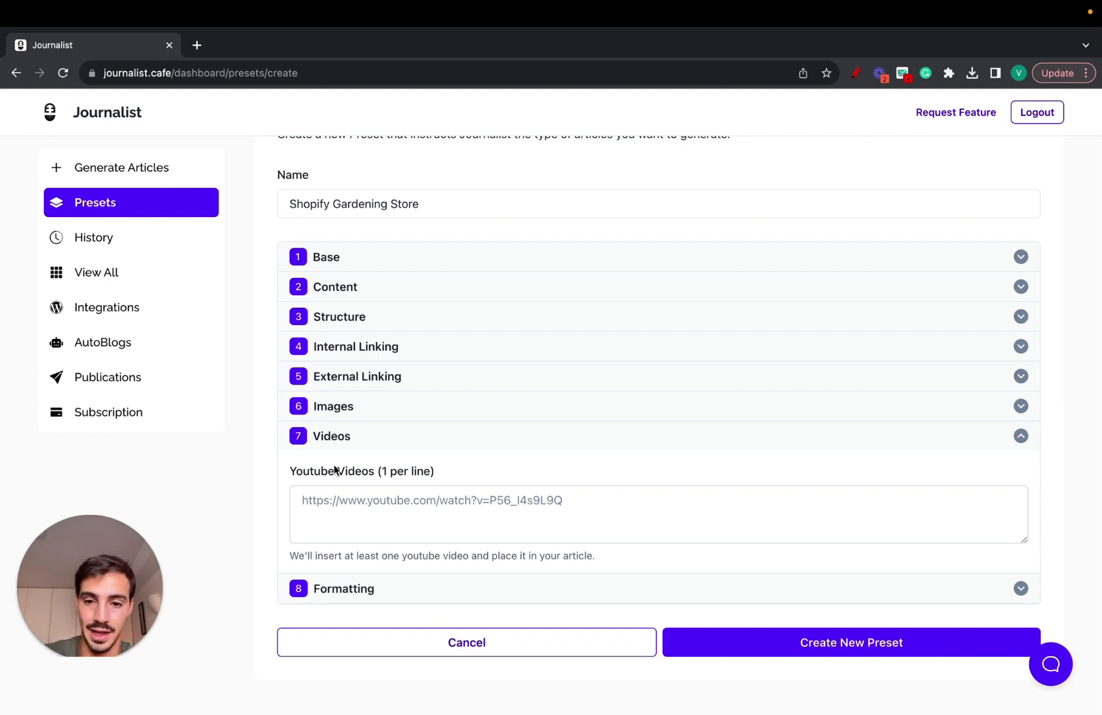
{"action": "left_click", "coordinate": [338, 438]}
{"action": "left_click", "coordinate": [345, 578]}
{"action": "scroll", "coordinate": [320, 568], "scroll_direction": "down", "scroll_amount": 2}
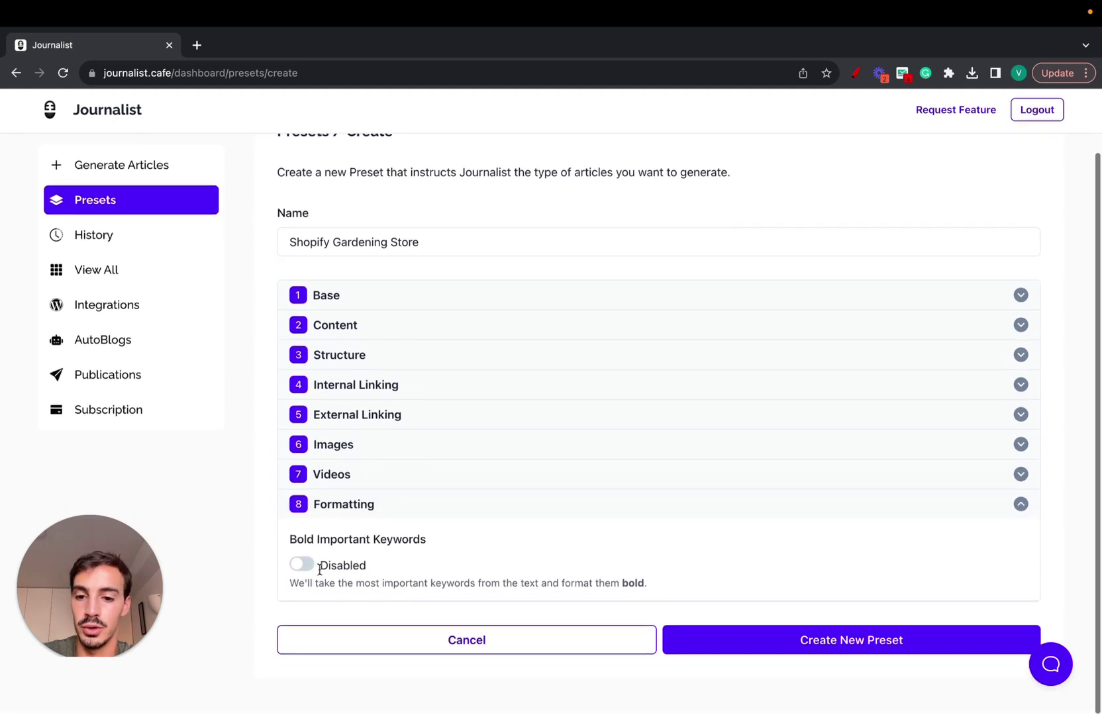
{"action": "left_click", "coordinate": [302, 564]}
{"action": "left_click", "coordinate": [302, 565]}
{"action": "left_click", "coordinate": [346, 505]}
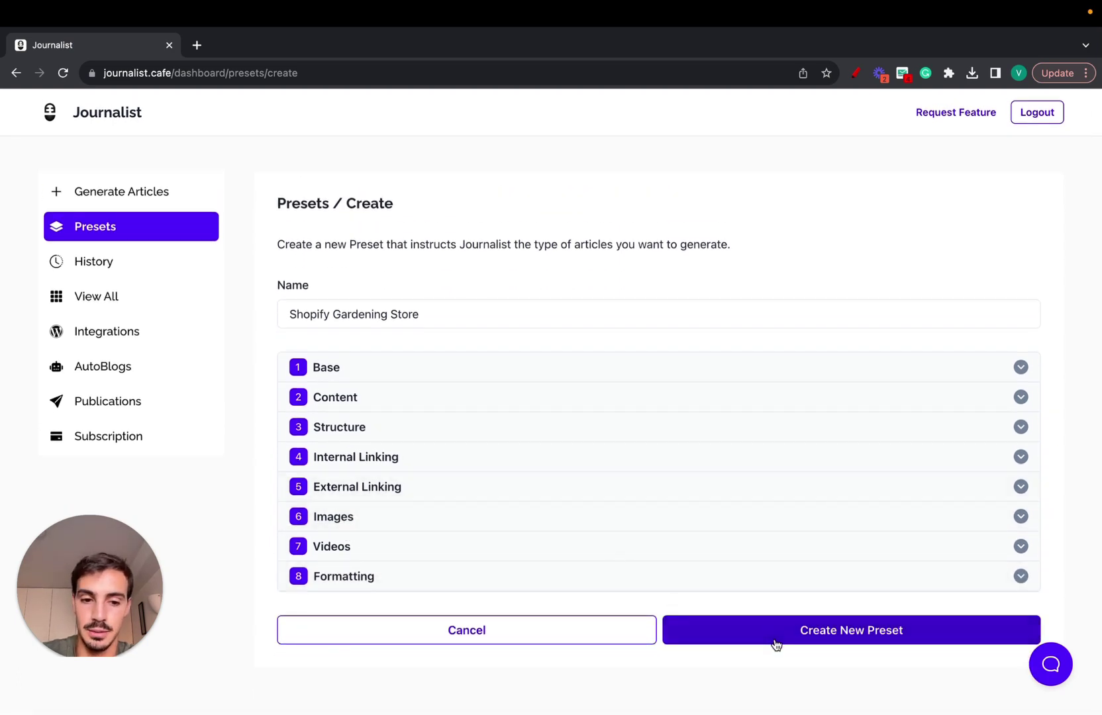
{"action": "left_click", "coordinate": [453, 371]}
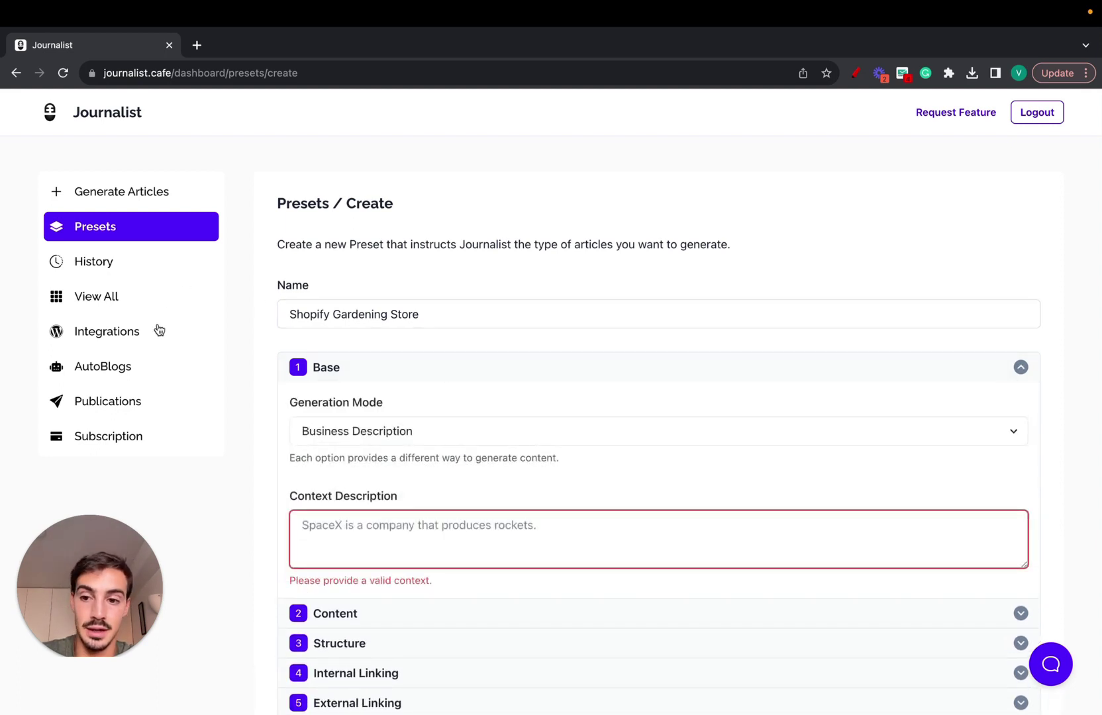
- Start a new AutoBlog and choose My test preset for videos
{"action": "left_click", "coordinate": [127, 367]}
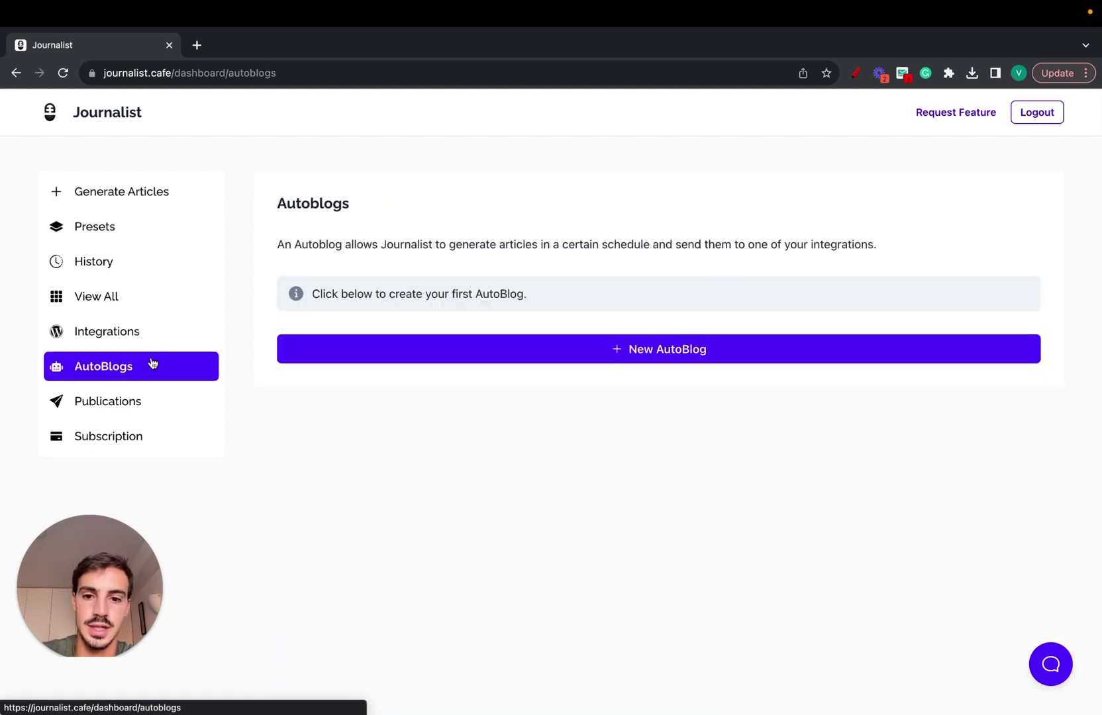
{"action": "left_click", "coordinate": [489, 360]}
{"action": "scroll", "coordinate": [394, 449], "scroll_direction": "down", "scroll_amount": 1}
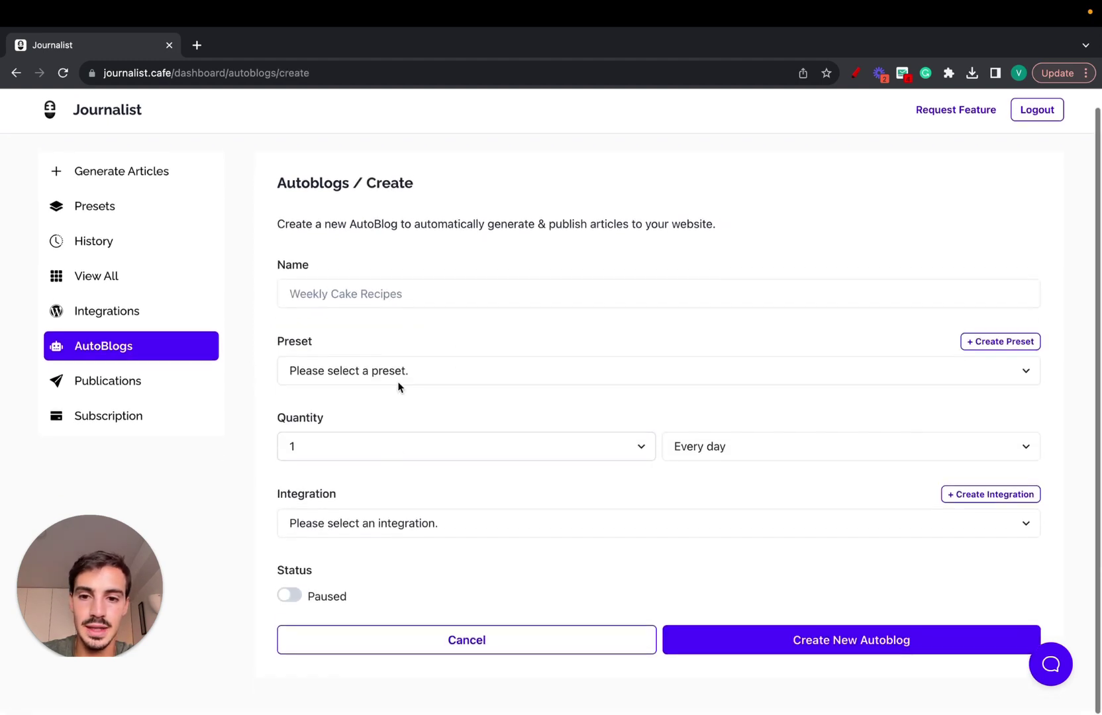
{"action": "left_click", "coordinate": [398, 382]}
{"action": "left_click", "coordinate": [394, 397]}
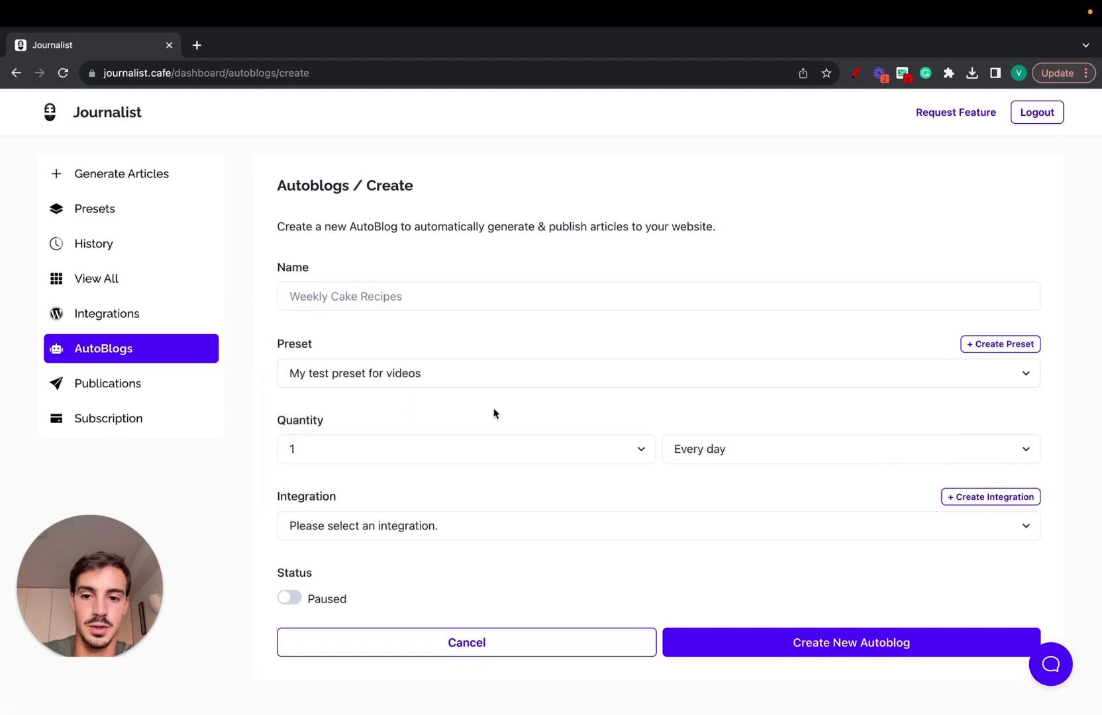
- Set the AutoBlog to 10 articles published every week
{"action": "left_click", "coordinate": [501, 446]}
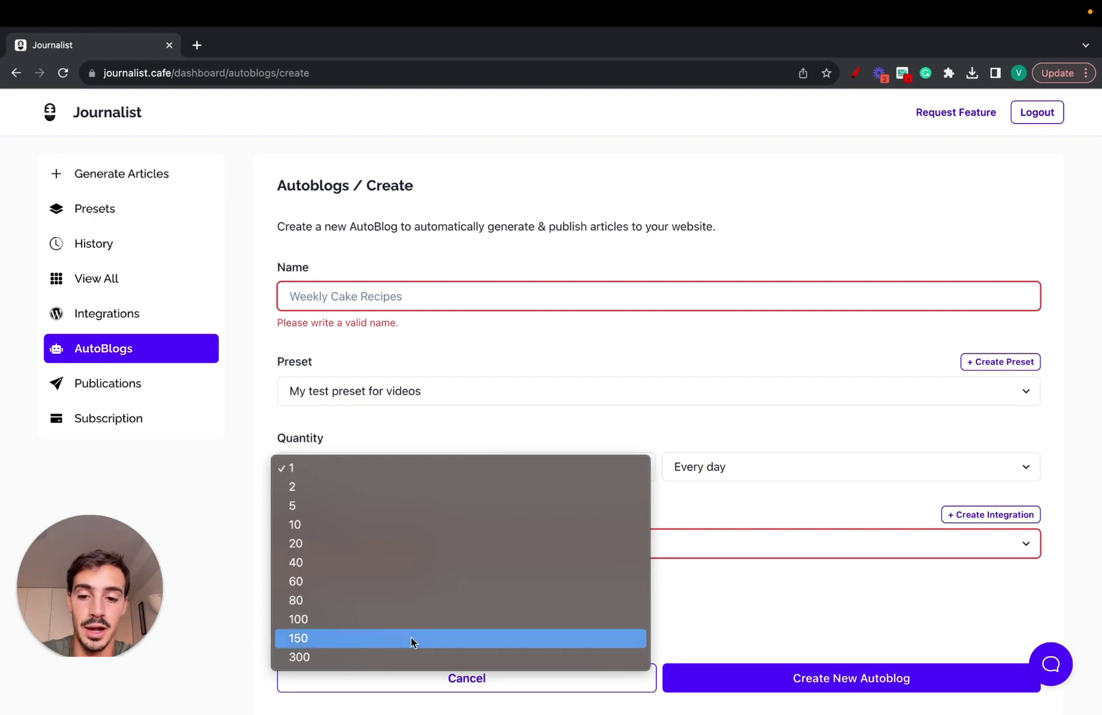
{"action": "left_click", "coordinate": [394, 657]}
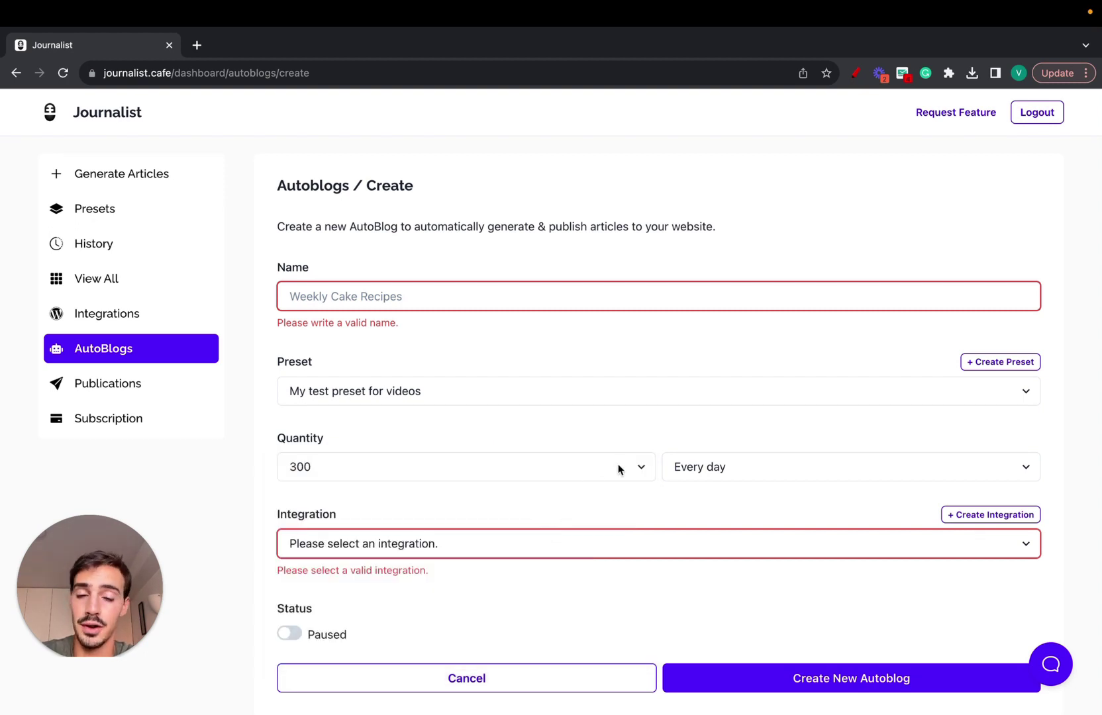
{"action": "left_click", "coordinate": [680, 467]}
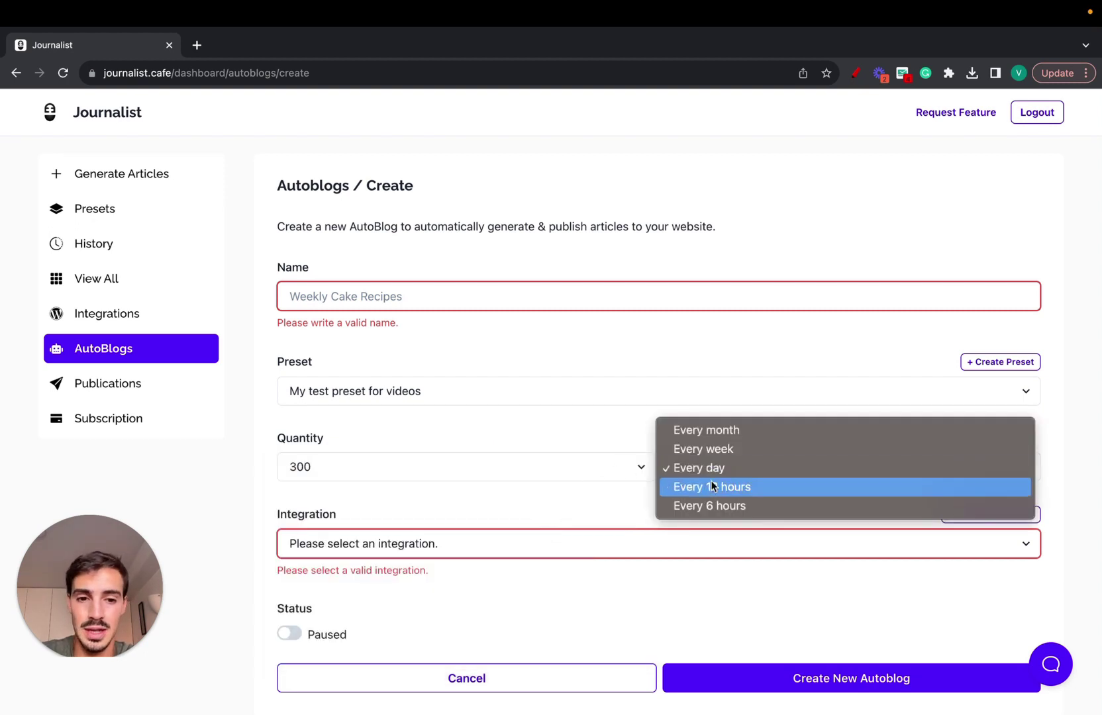
{"action": "left_click", "coordinate": [721, 437]}
{"action": "left_click", "coordinate": [548, 475]}
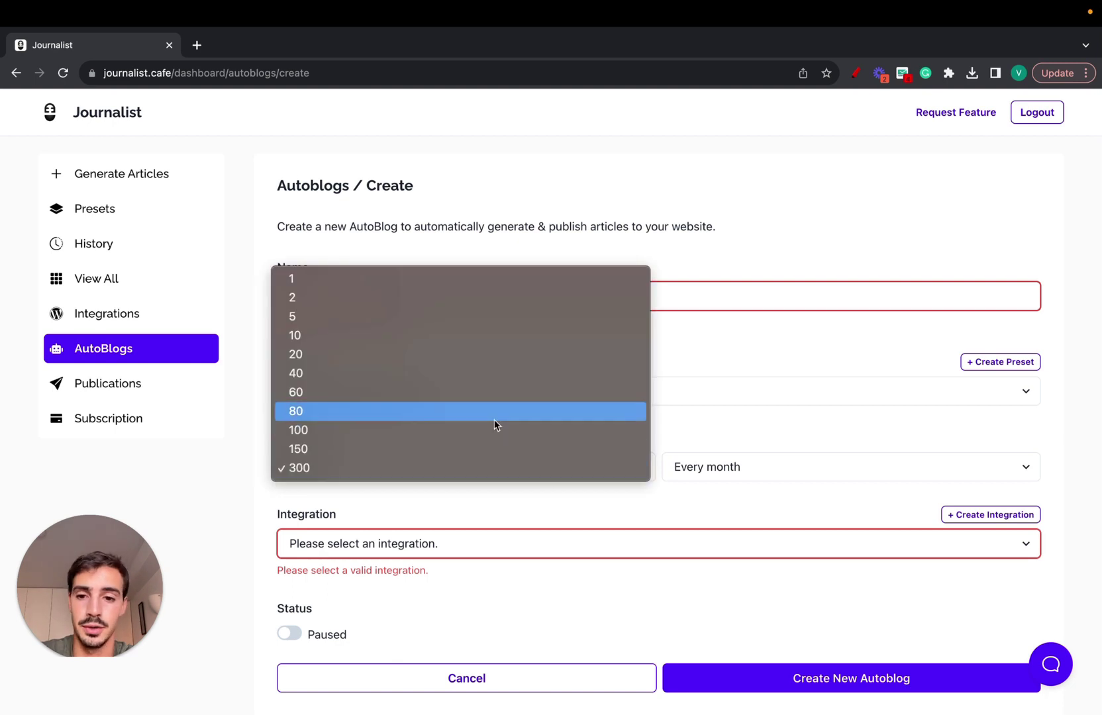
{"action": "left_click", "coordinate": [494, 419]}
{"action": "left_click", "coordinate": [591, 471]}
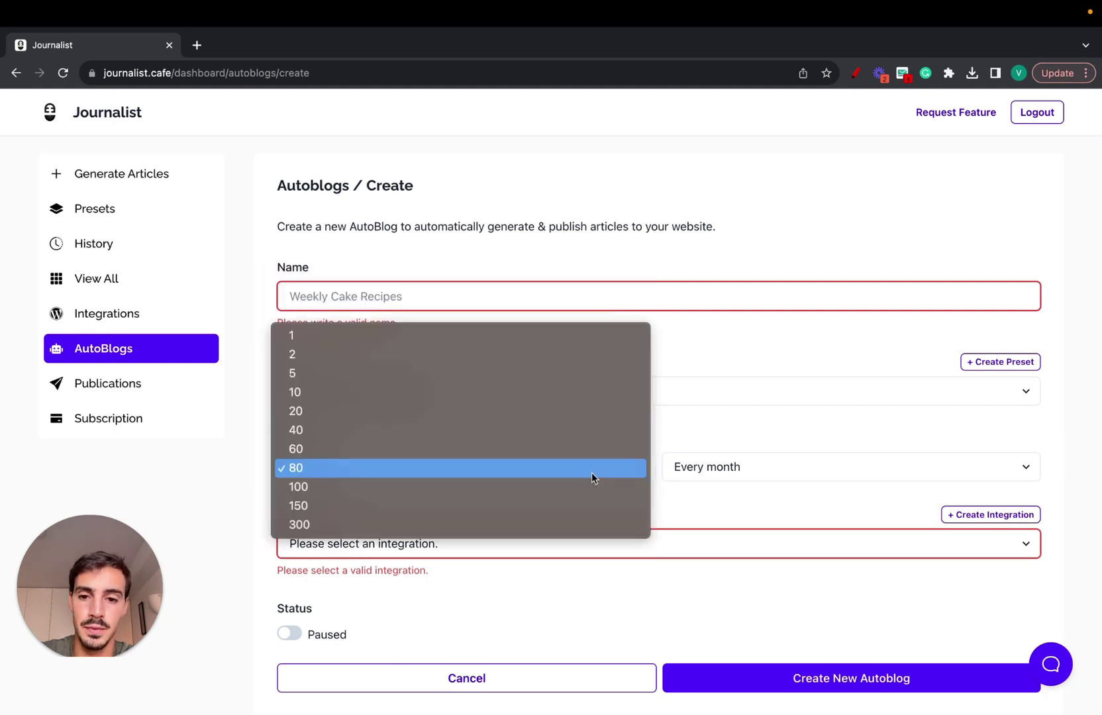
{"action": "left_click", "coordinate": [421, 429]}
{"action": "left_click", "coordinate": [544, 464]}
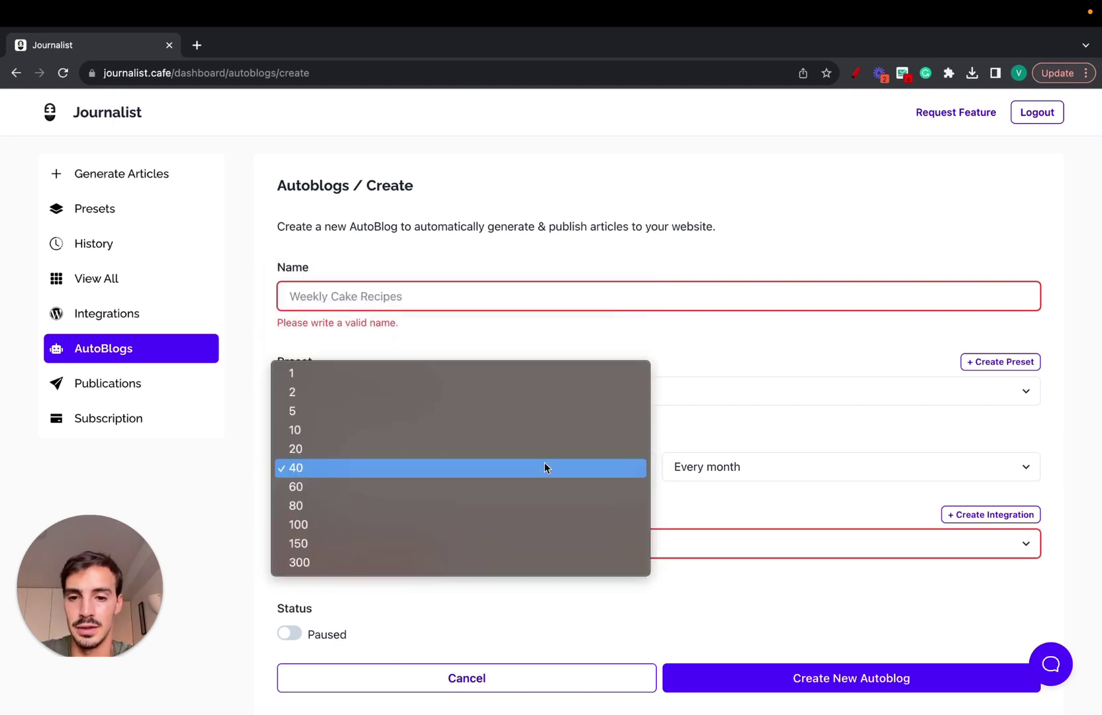
{"action": "left_click", "coordinate": [478, 429]}
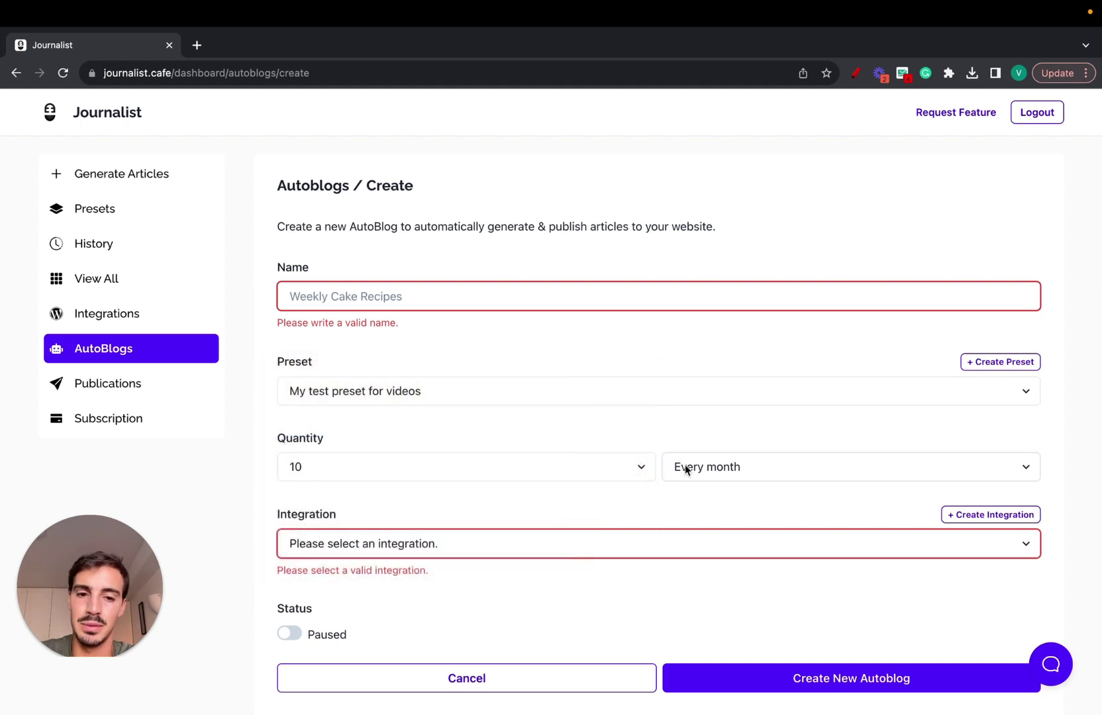
{"action": "left_click", "coordinate": [686, 470]}
{"action": "left_click", "coordinate": [689, 479]}
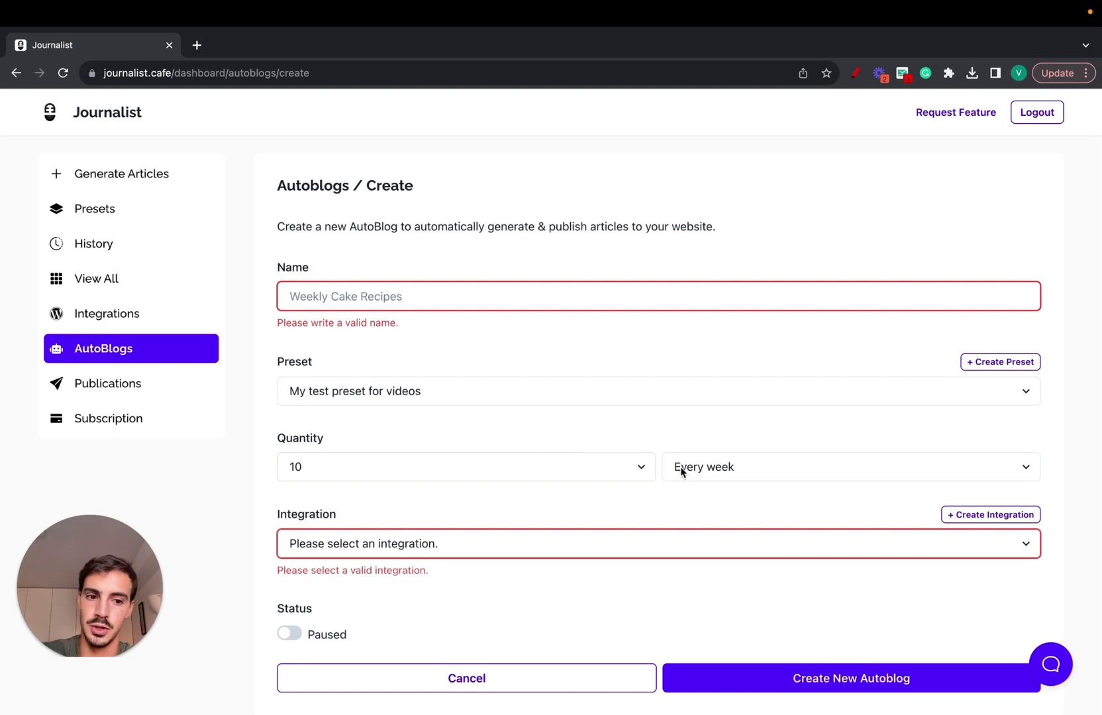
- Choose Konec as the integration and set the AutoBlog status to Active
{"action": "left_click", "coordinate": [611, 530]}
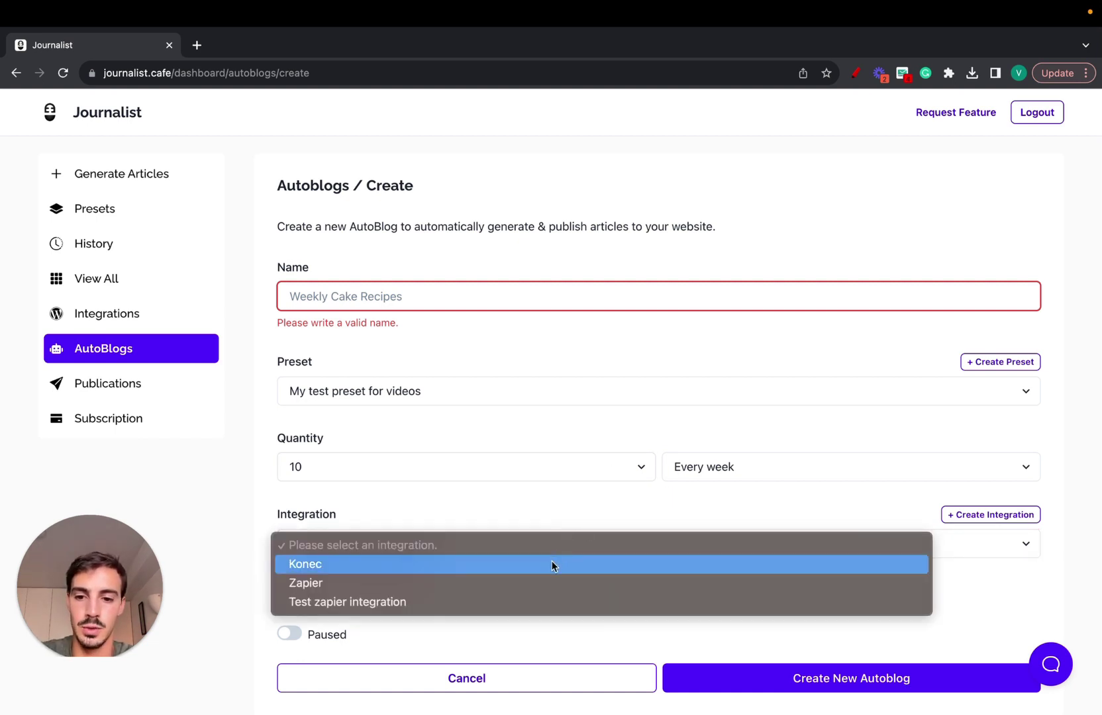
{"action": "left_click", "coordinate": [495, 566]}
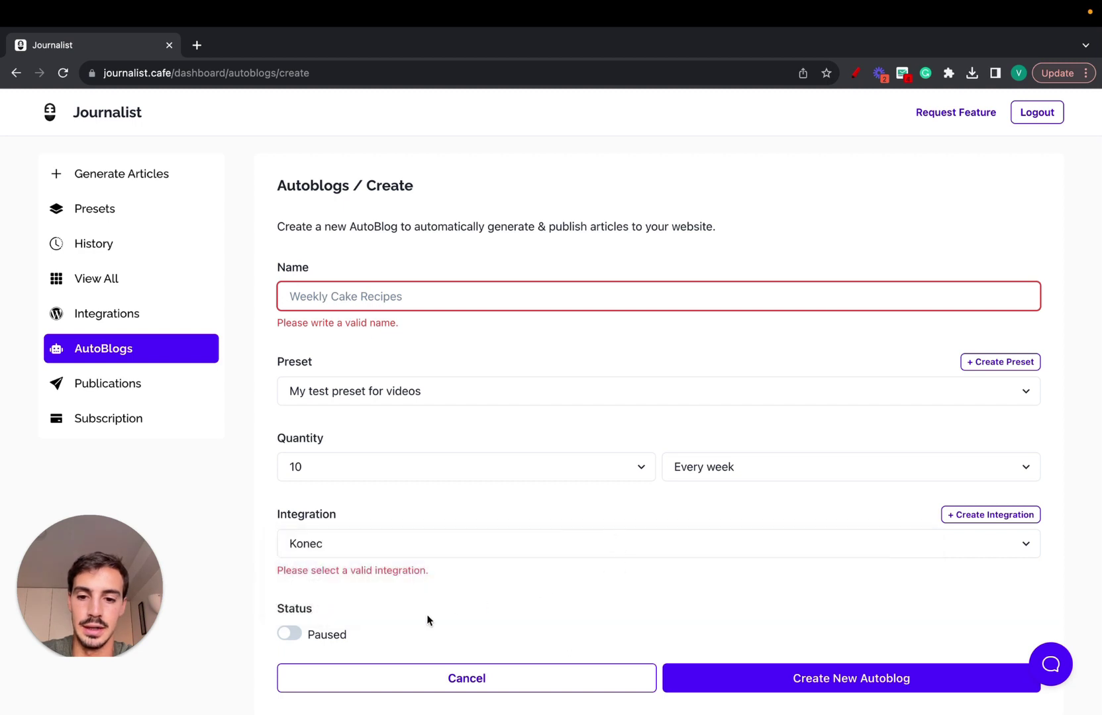
{"action": "scroll", "coordinate": [755, 626], "scroll_direction": "down", "scroll_amount": 1}
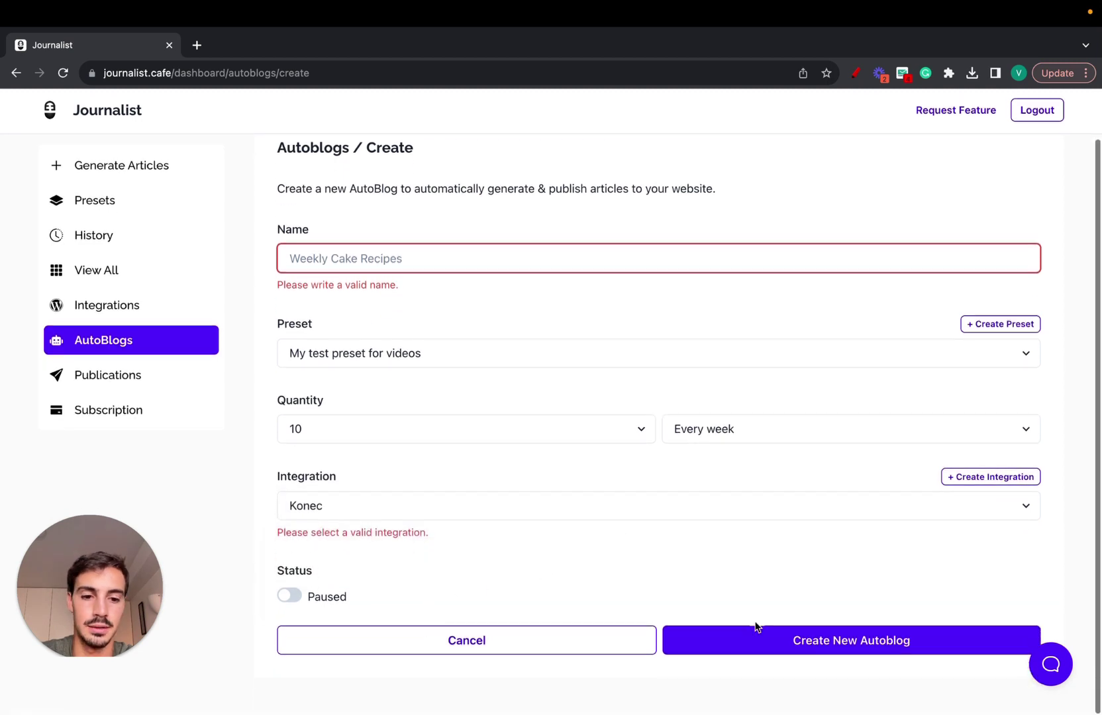
{"action": "left_click", "coordinate": [290, 598]}
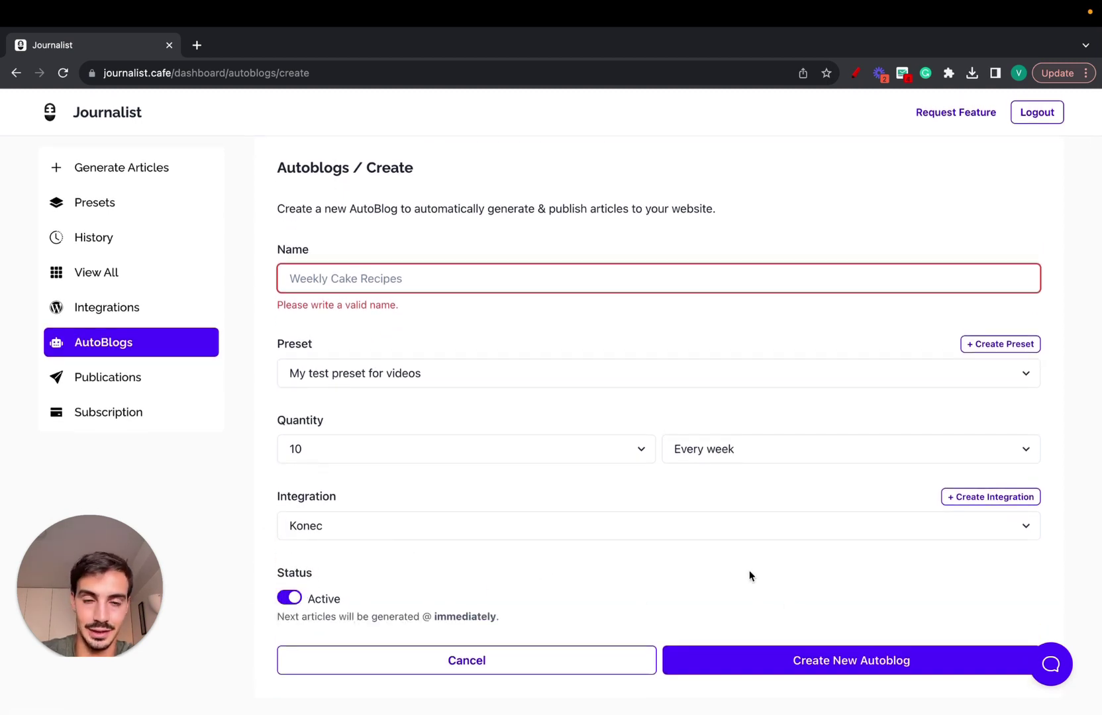
{"action": "scroll", "coordinate": [501, 598], "scroll_direction": "down", "scroll_amount": 1}
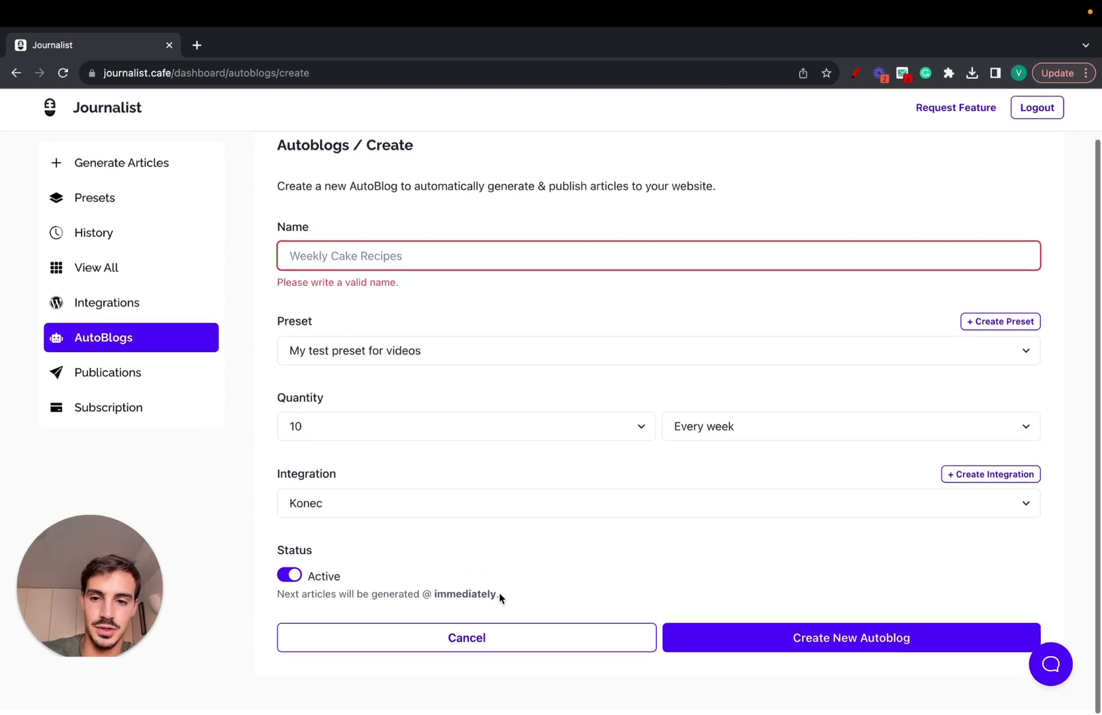
{"action": "scroll", "coordinate": [501, 598], "scroll_direction": "up", "scroll_amount": 2}
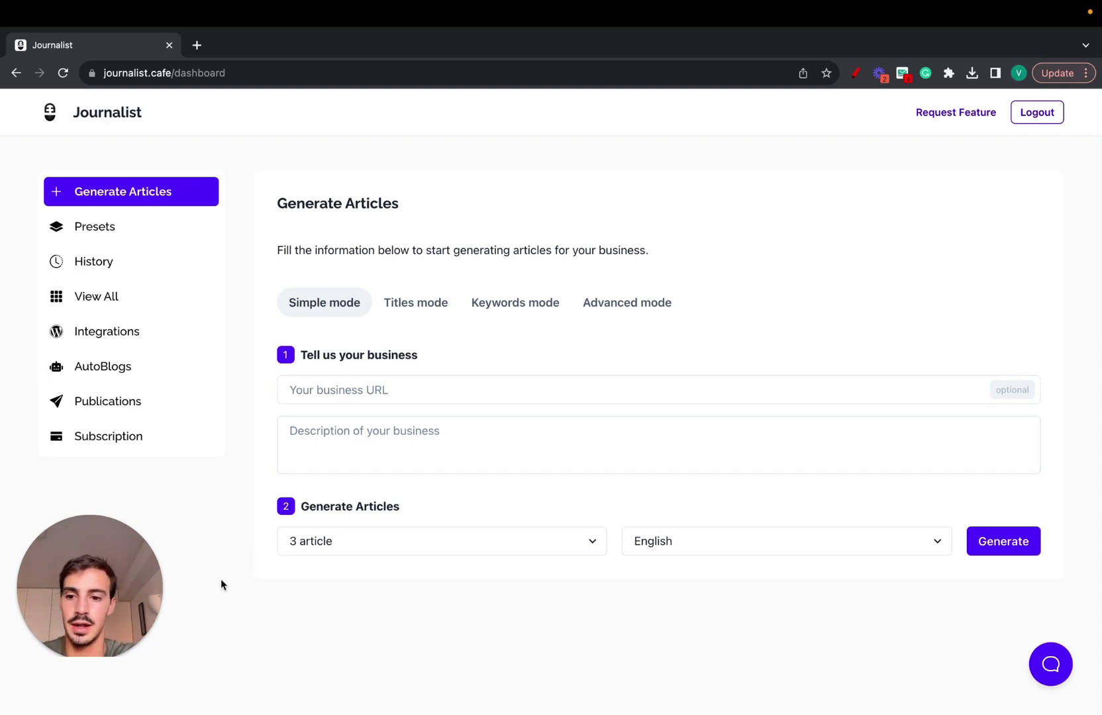
- Select the current dashboard web address in the browser address bar
{"action": "left_click_drag", "start_coordinate": [142, 576], "coordinate": [664, 217]}
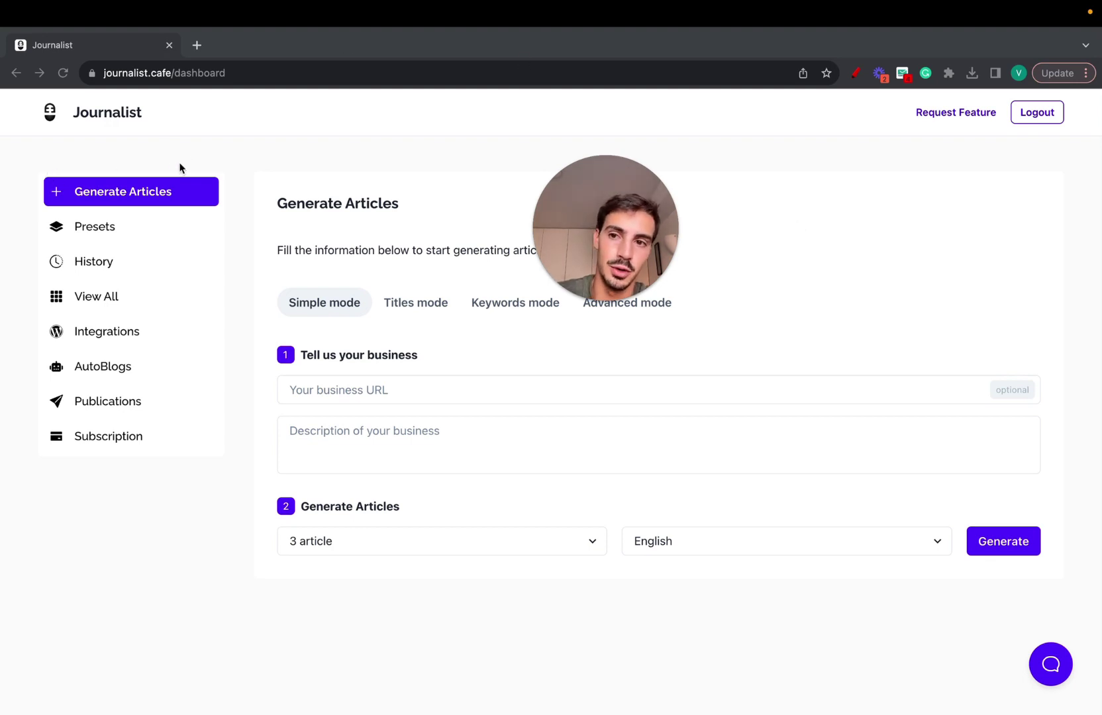
{"action": "left_click", "coordinate": [82, 73]}
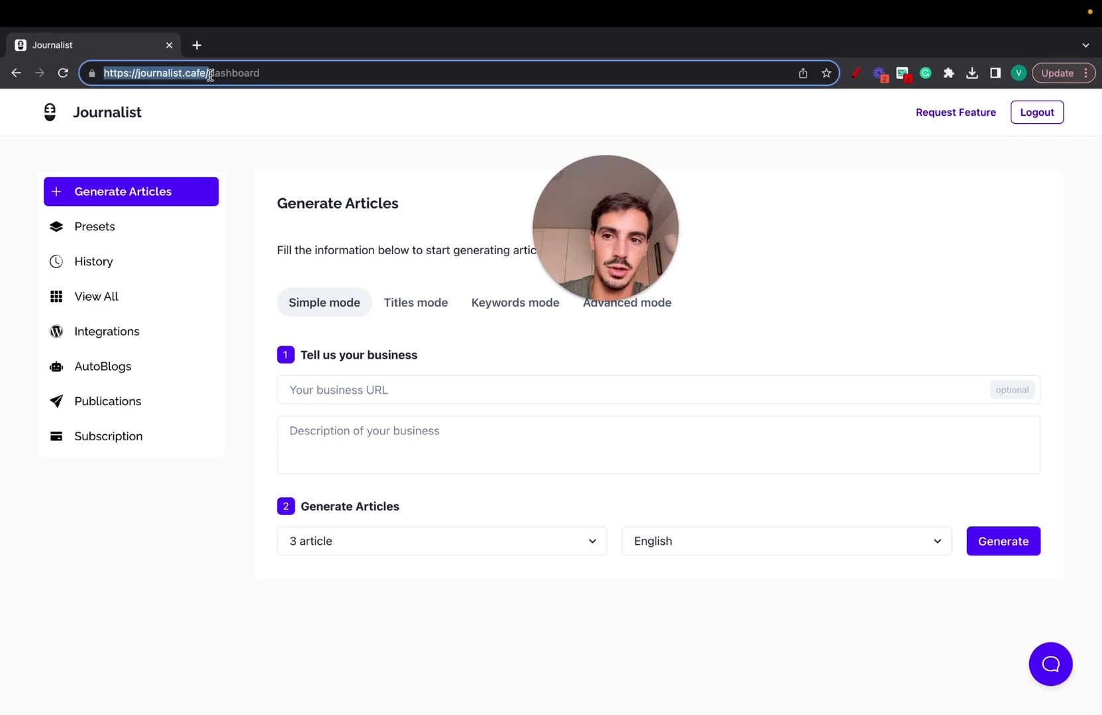